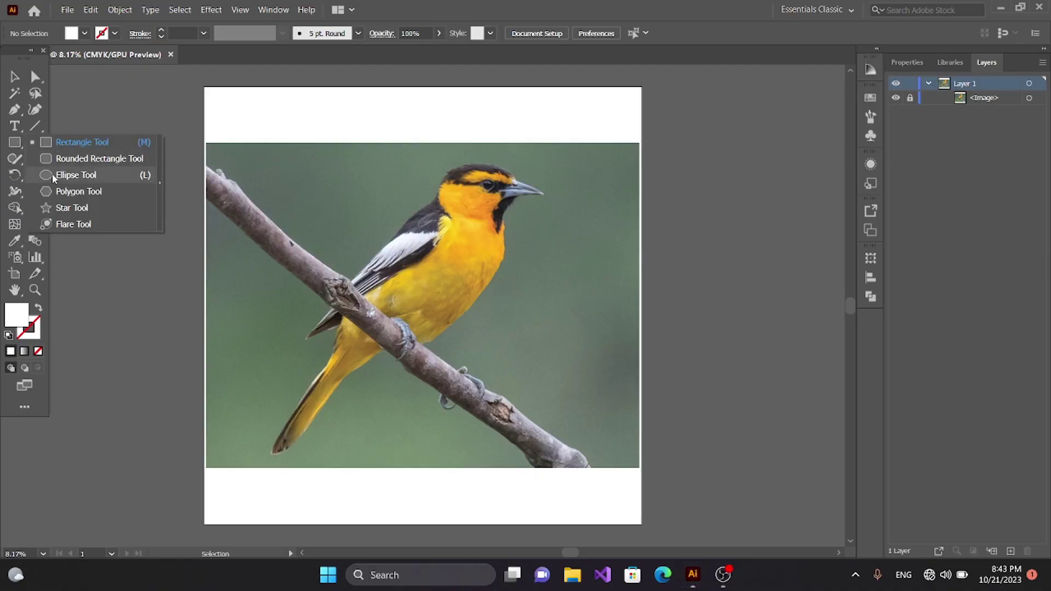
- Draw a long, very flat ellipse beside the photo, select its left end point, and fill it black (000000)
mouse_move(27, 144)
mouse_down()
mouse_move(52, 173)
mouse_move(246, 198)
mouse_up()
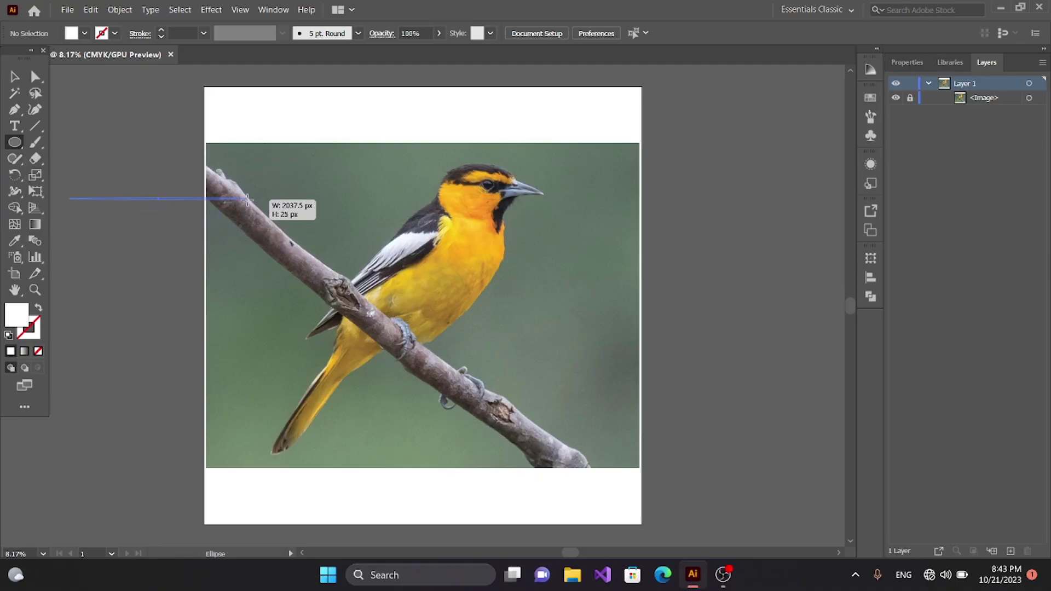
click(35, 76)
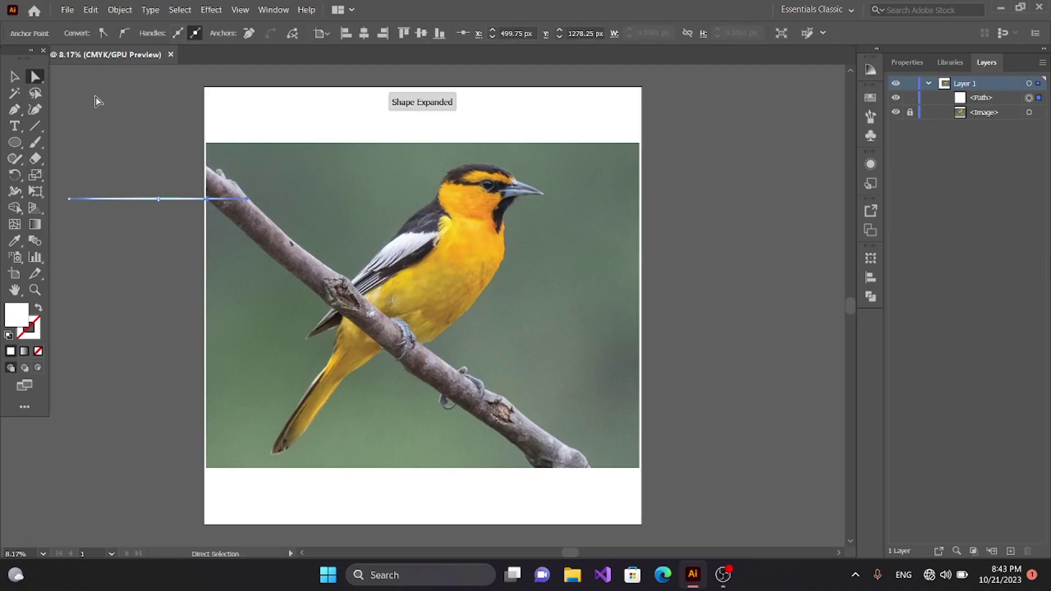
click(68, 199)
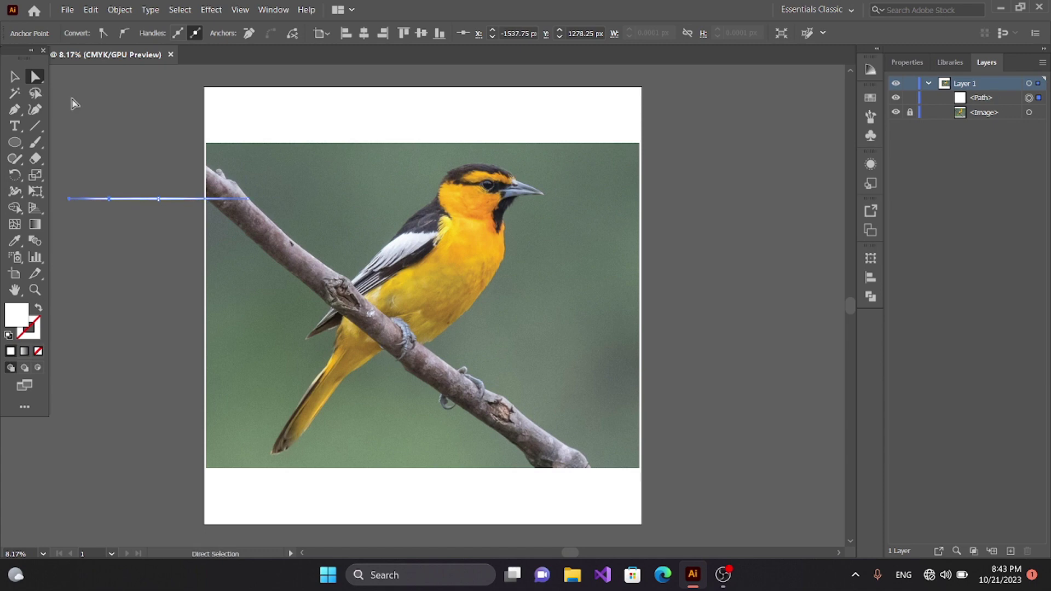
double_click(20, 323)
text(000000)
click(358, 304)
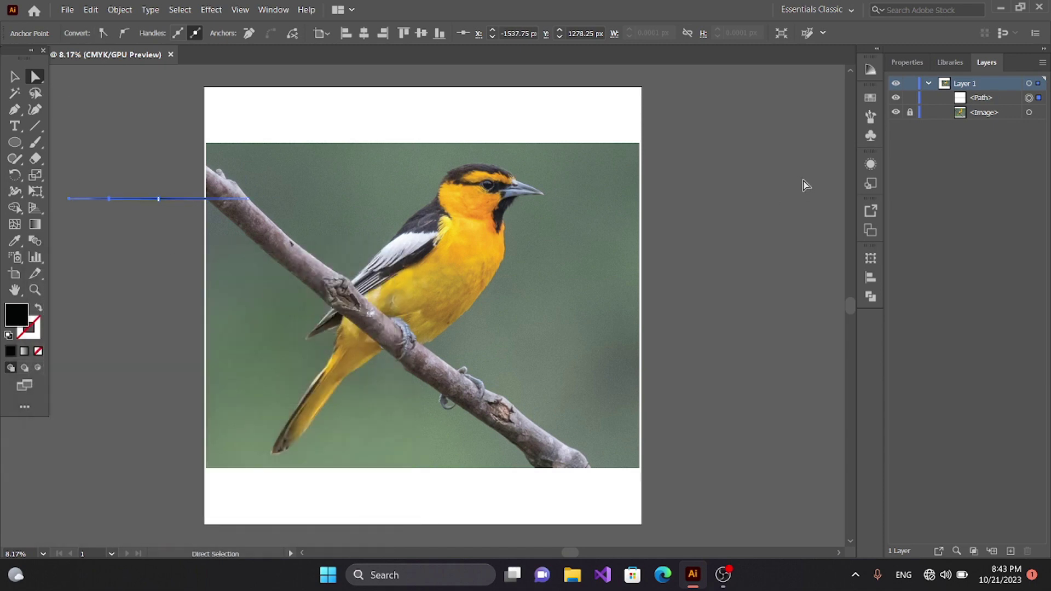
- Turn the black ellipse into a new Art Brush, accepting the default settings
click(870, 117)
click(816, 171)
click(475, 322)
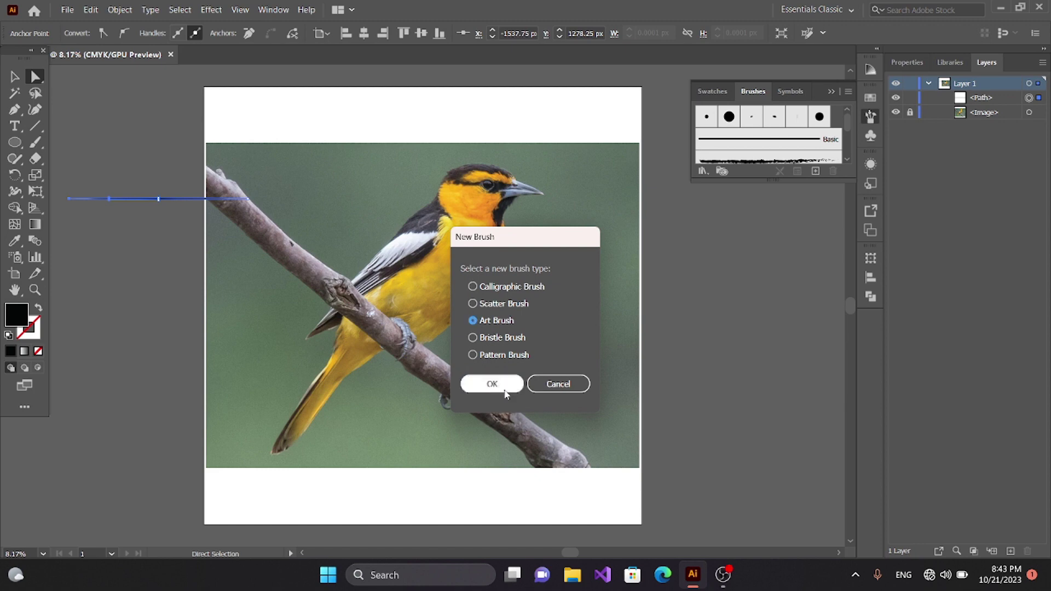
click(490, 383)
click(625, 467)
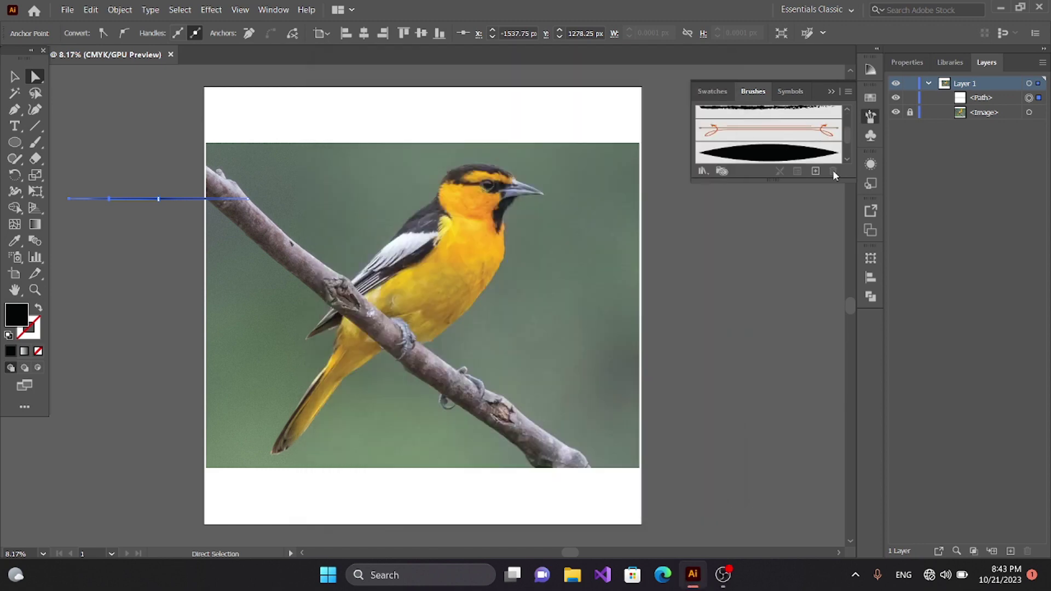
- Deselect the shape and paint a short test stroke with the Paintbrush
click(569, 198)
click(35, 143)
drag(98, 160, 94, 205)
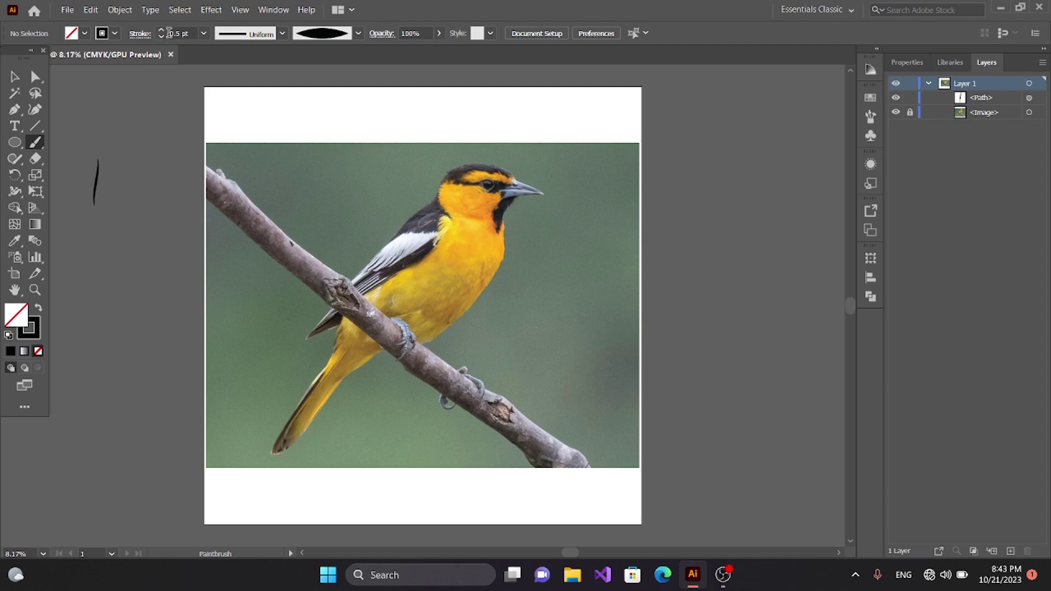
- Set the stroke weight to 0.25 pt, zoom onto the head, and trace the crown outline
click(161, 36)
scroll(659, 335, up, 2)
scroll(629, 312, up, 4)
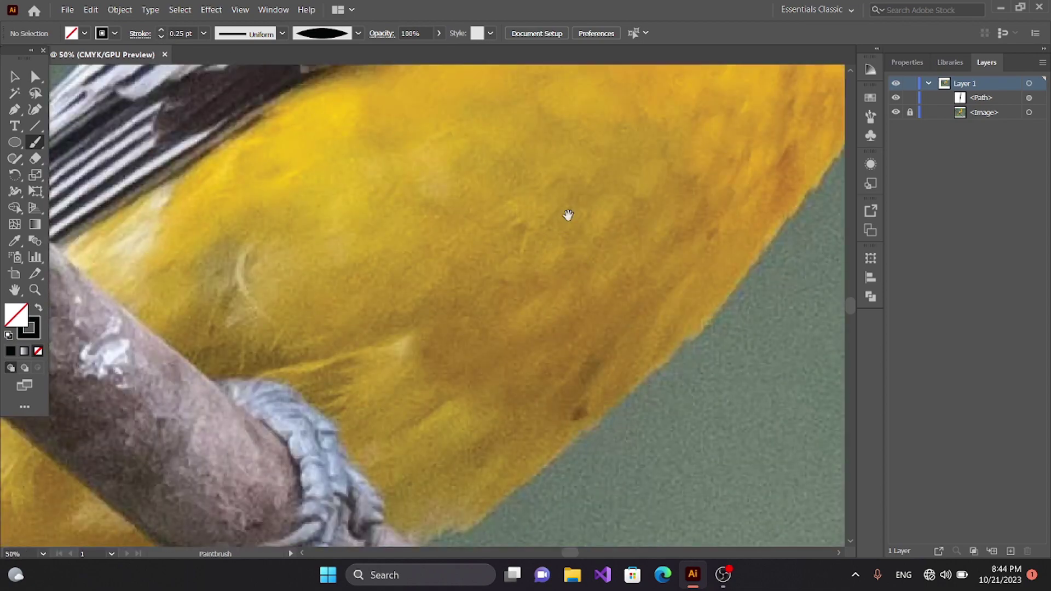
mouse_move(568, 215)
mouse_down()
mouse_move(436, 272)
mouse_move(315, 485)
mouse_up()
drag(290, 212, 257, 232)
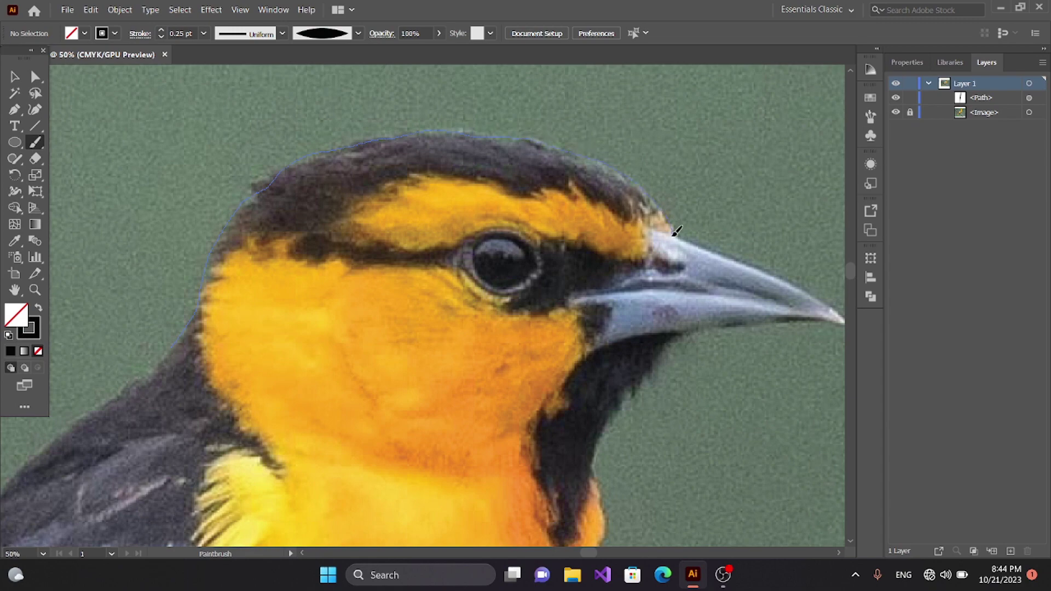
drag(676, 230, 677, 234)
- Trace the underside and lower edge of the beak
drag(666, 429, 407, 421)
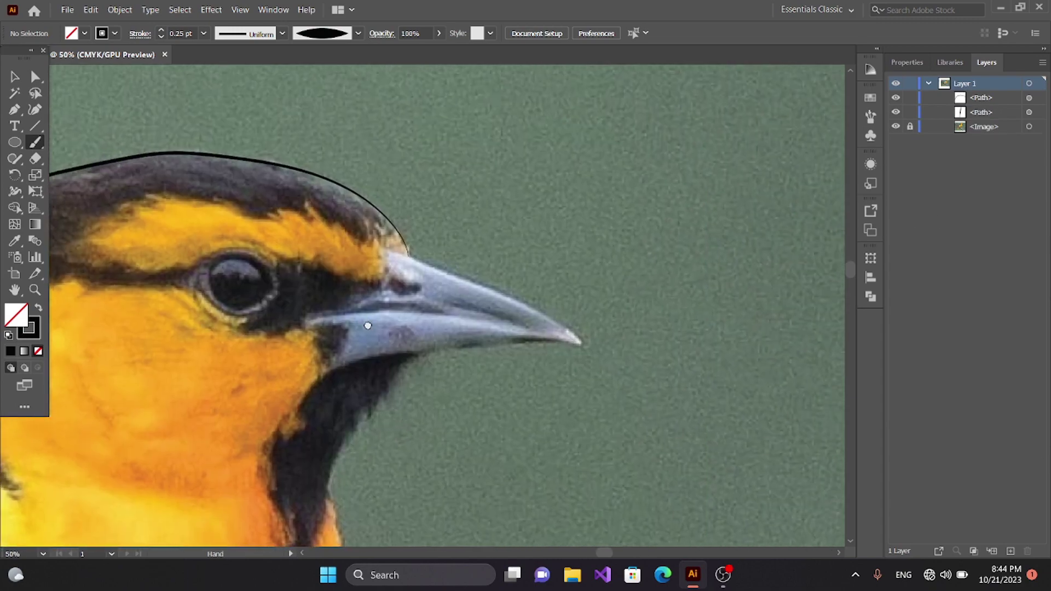
drag(368, 325, 512, 363)
drag(536, 285, 464, 290)
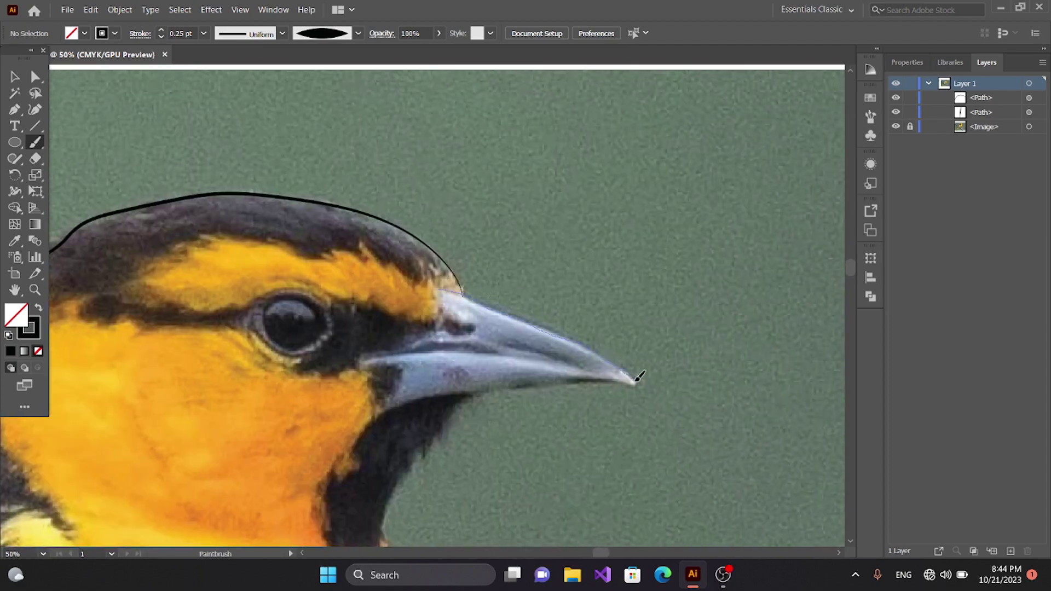
drag(406, 397, 408, 399)
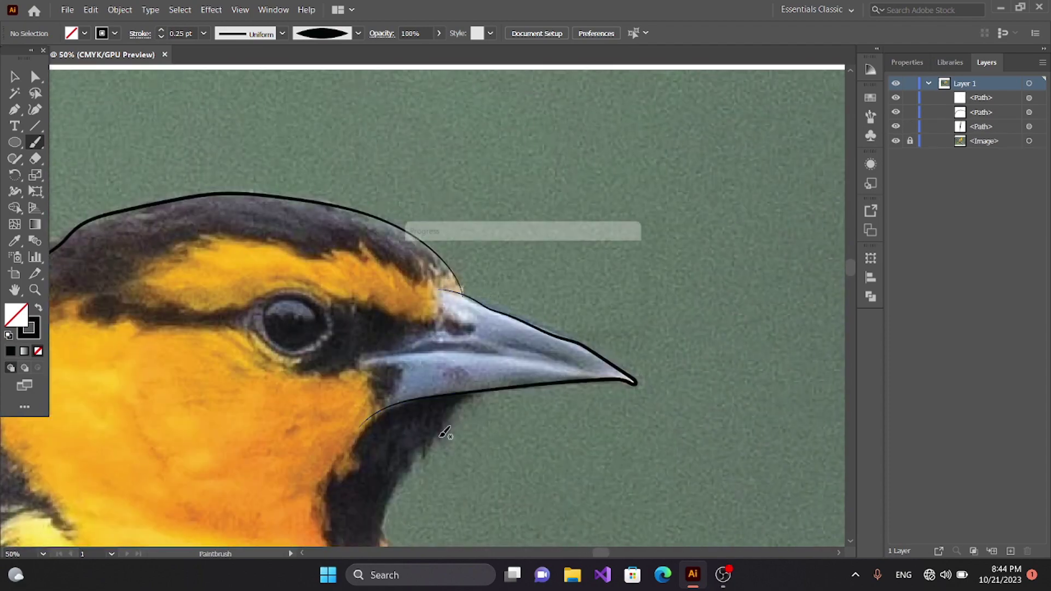
drag(437, 437, 568, 333)
scroll(219, 328, up, 5)
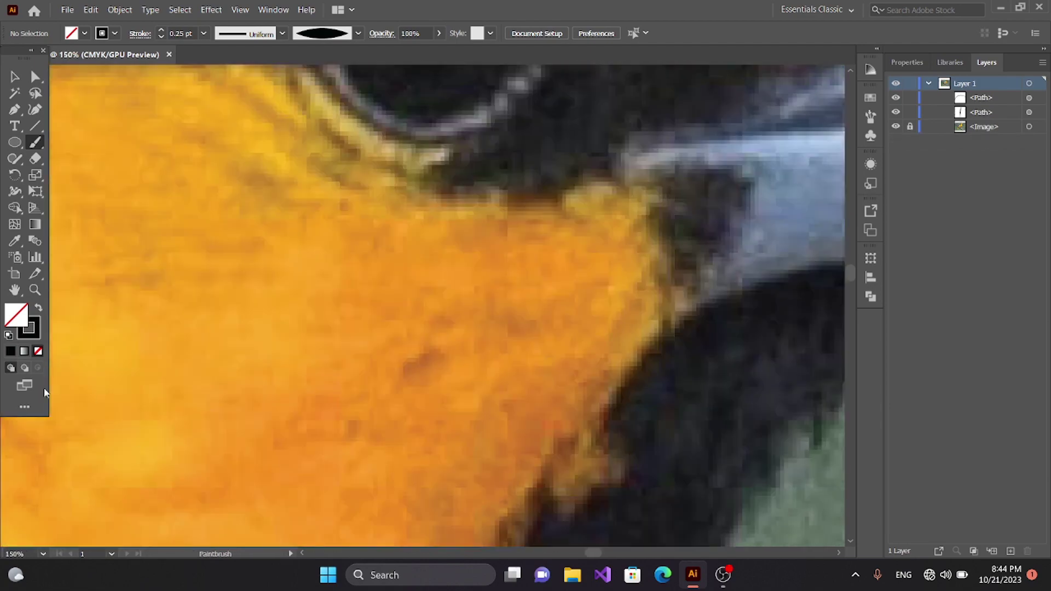
scroll(152, 352, down, 3)
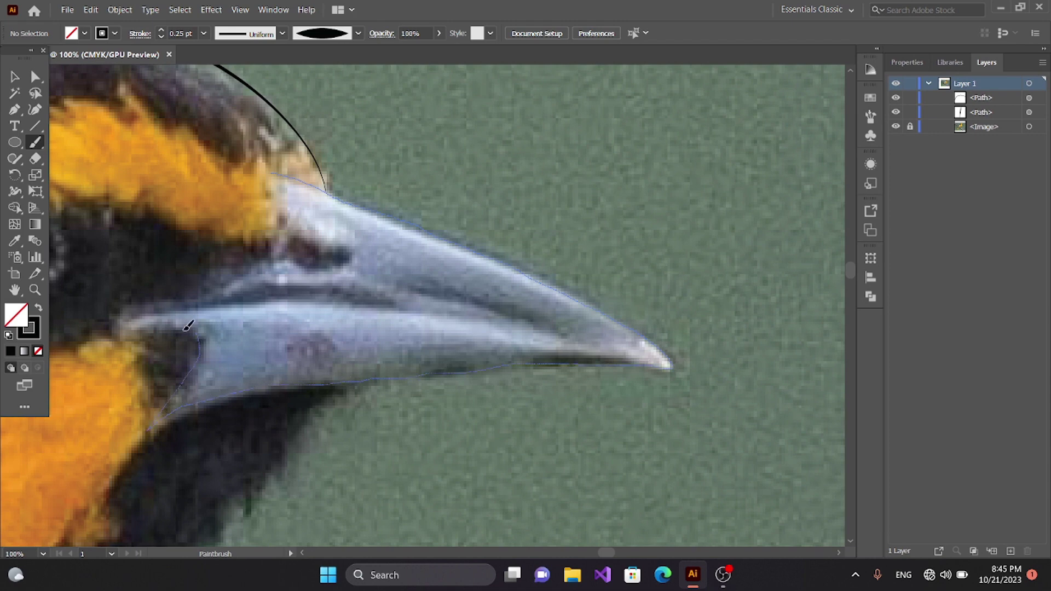
drag(274, 179, 275, 181)
- Start tracing the black throat edge below the beak
scroll(528, 212, down, 5)
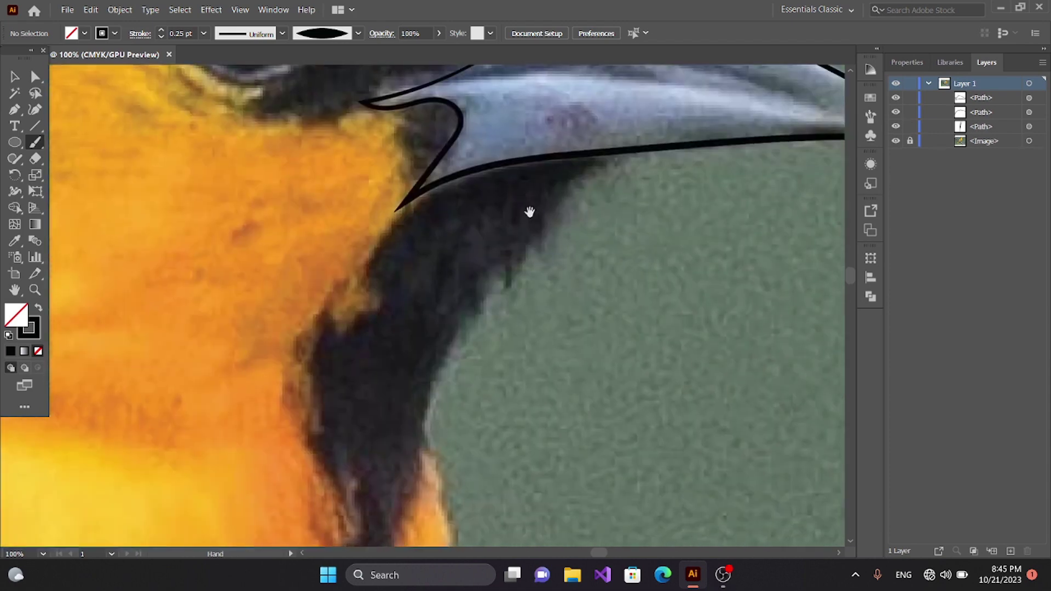
scroll(544, 218, down, 2)
scroll(467, 246, down, 1)
drag(461, 209, 395, 276)
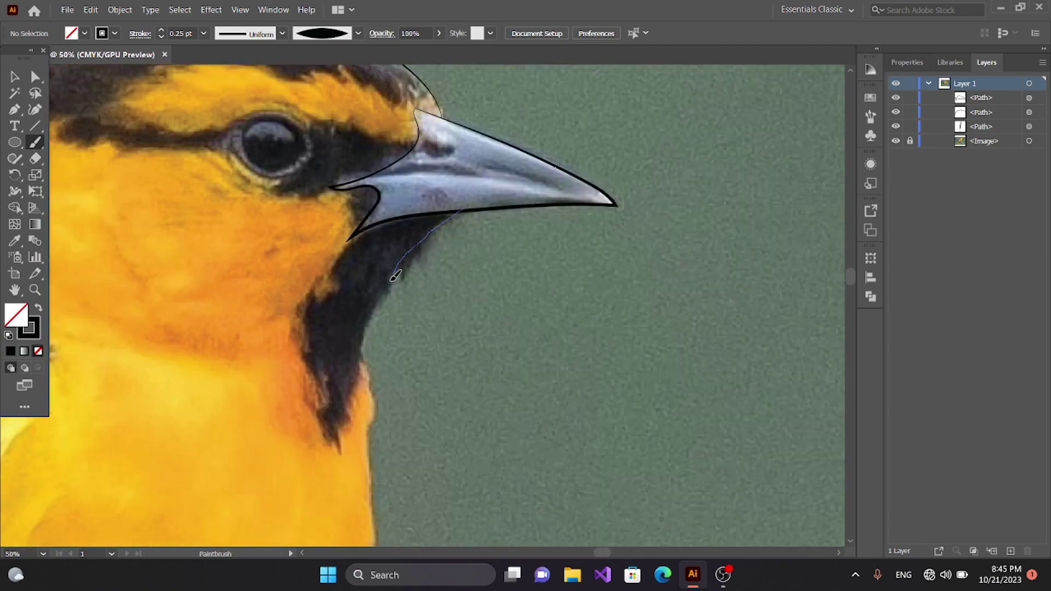
- Finish the throat edge and trace the breast and lower belly curves
drag(377, 511, 611, 108)
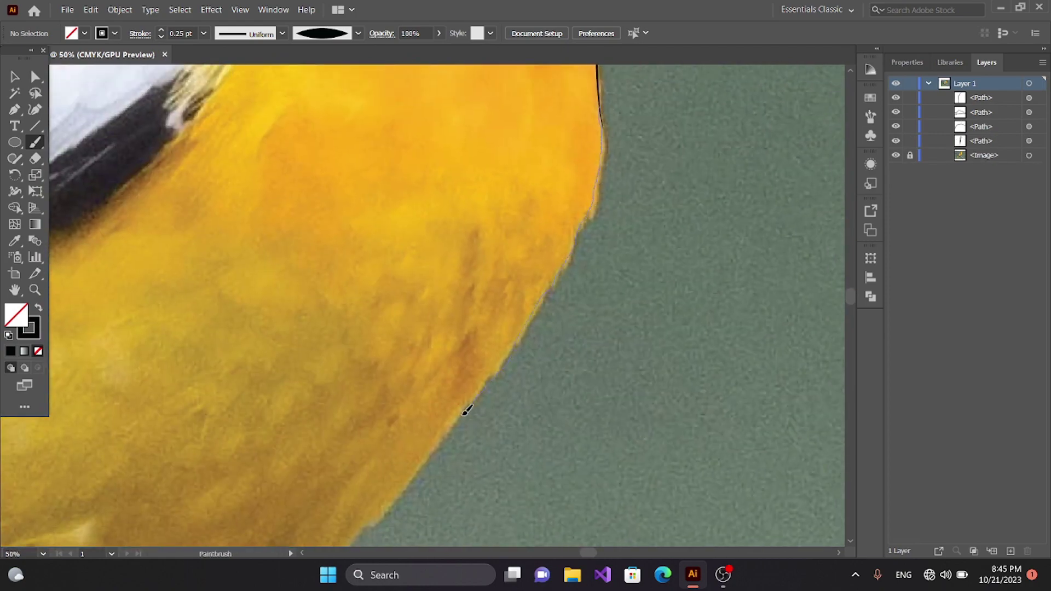
drag(414, 463, 701, 187)
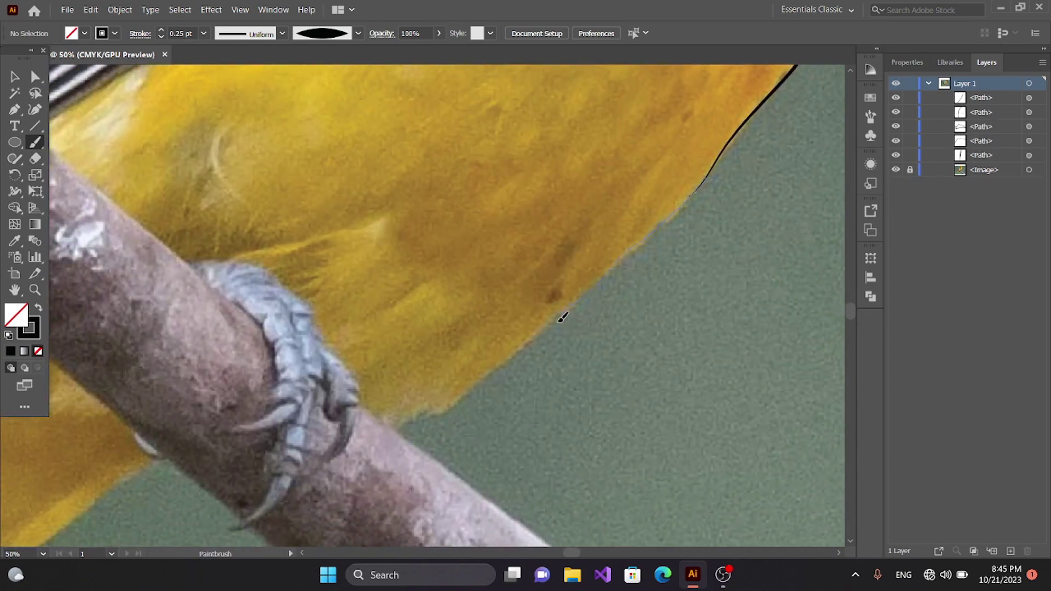
drag(405, 431, 644, 108)
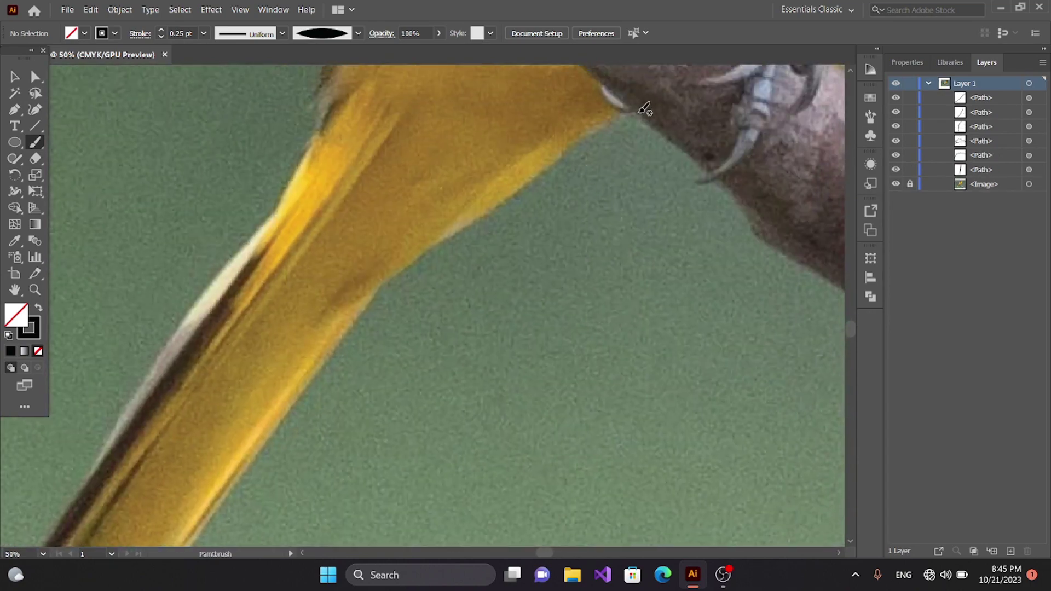
- Trace the tail's upper edge, tip, underside and the edge up to the branch
drag(363, 314, 276, 429)
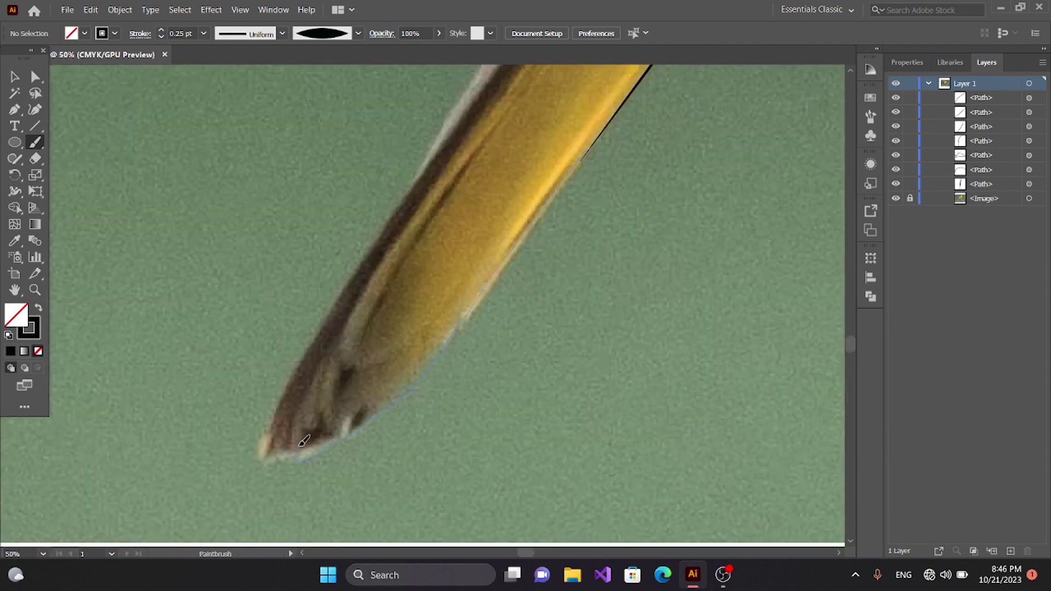
drag(314, 348, 312, 350)
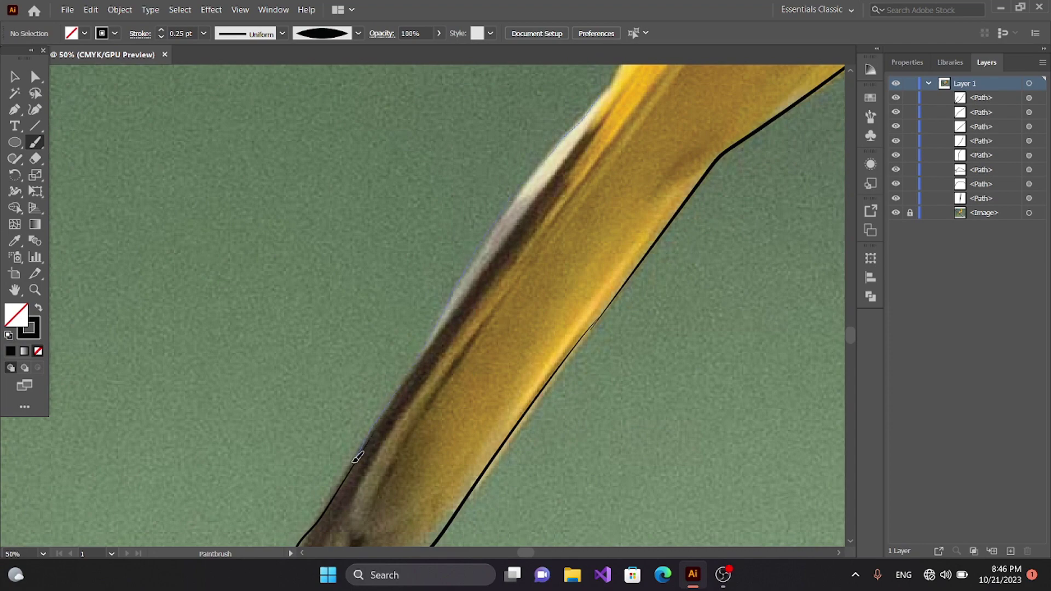
drag(357, 457, 358, 455)
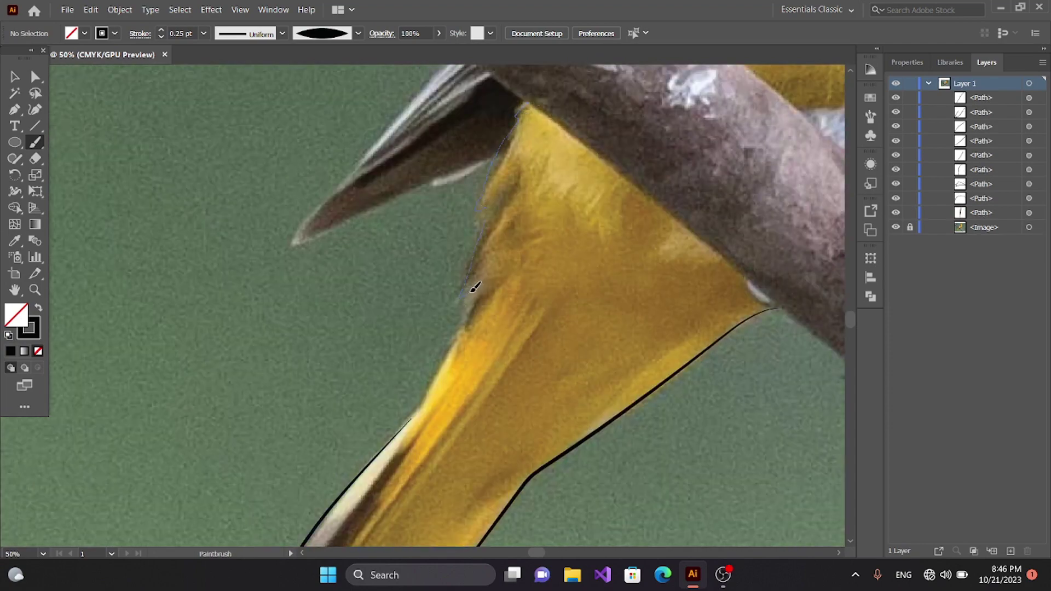
drag(474, 288, 471, 290)
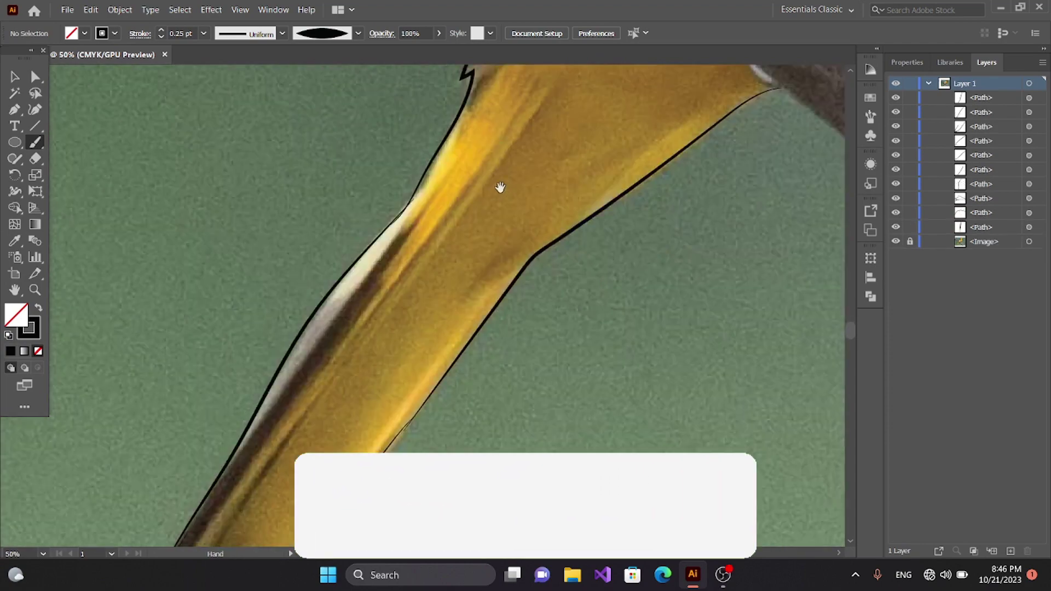
mouse_move(536, 247)
mouse_down()
mouse_move(471, 274)
mouse_move(542, 492)
mouse_up()
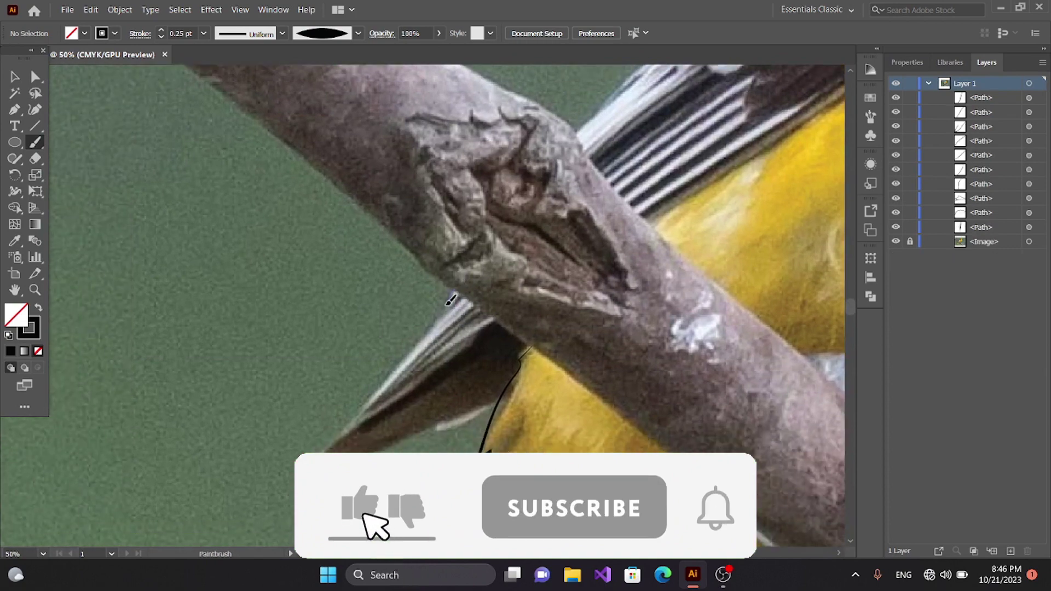
- Trace the feather edges beneath the branch and beside the foot
drag(449, 300, 402, 449)
drag(499, 432, 390, 343)
key(ctrl+plus)
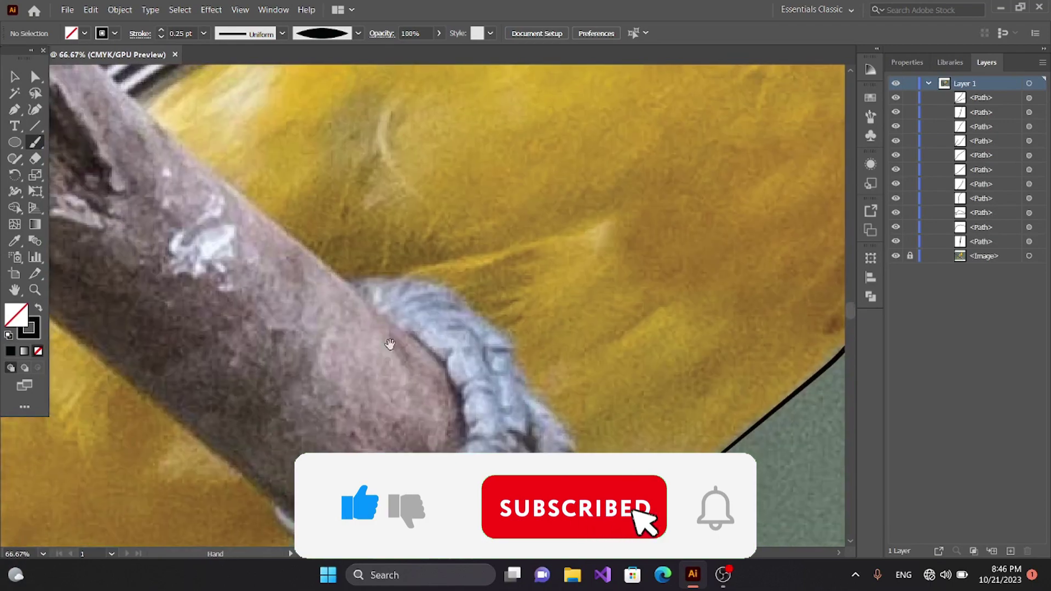
mouse_move(340, 282)
mouse_down()
mouse_move(518, 343)
mouse_move(581, 450)
mouse_move(544, 271)
mouse_up()
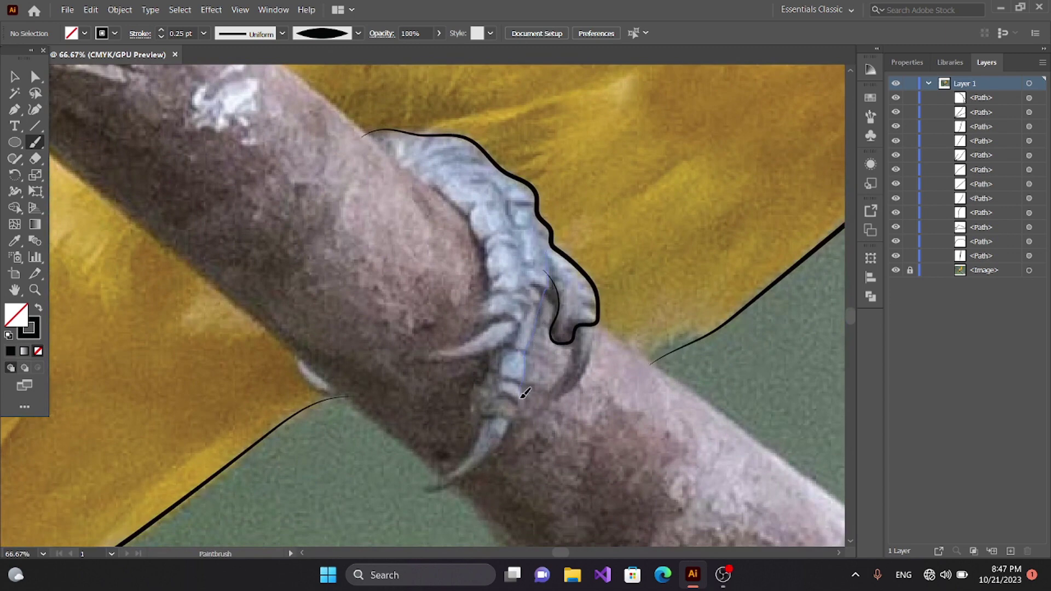
- Outline the top of the gripping foot, the wrapped toes and two claw tips
drag(488, 379, 490, 377)
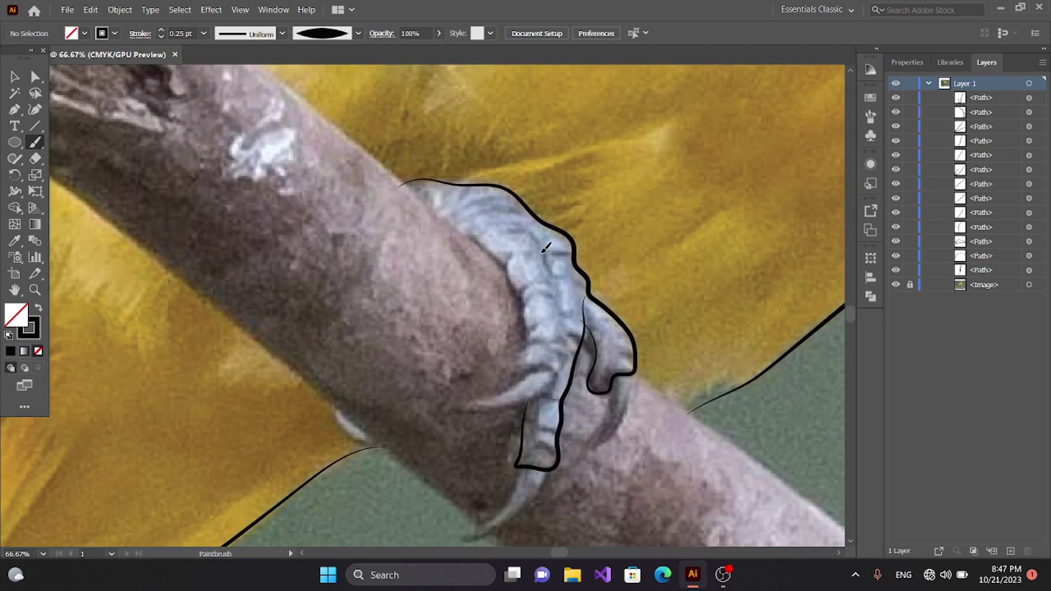
drag(517, 284, 464, 237)
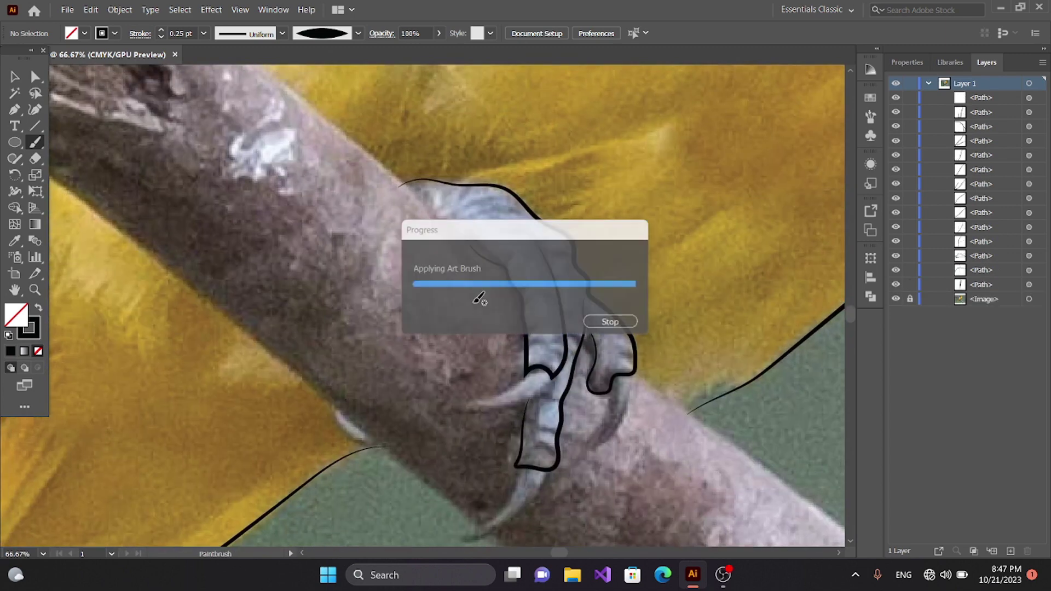
drag(559, 365, 482, 429)
drag(573, 357, 574, 356)
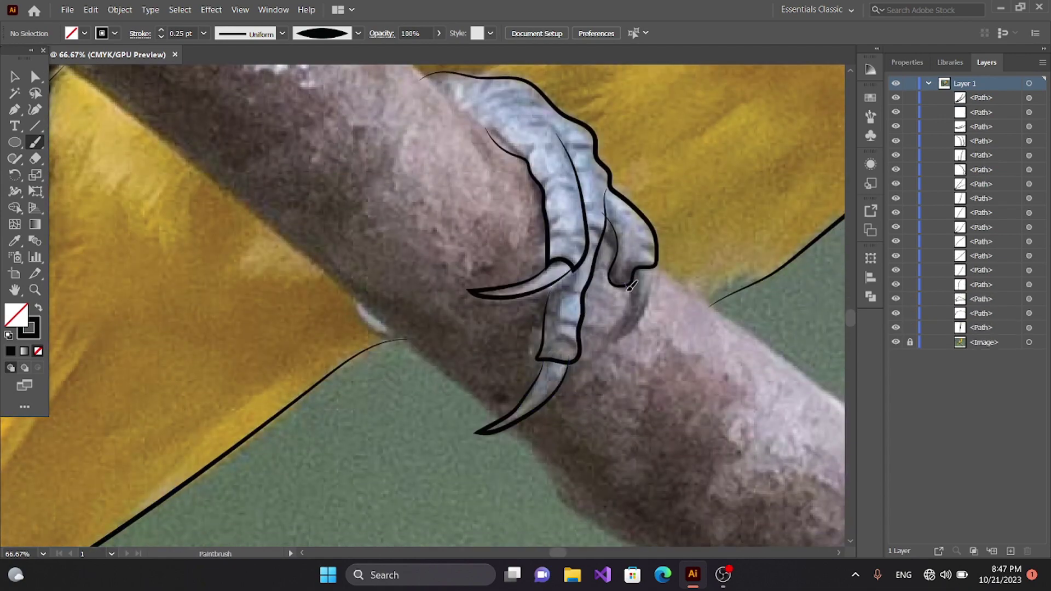
- Outline the remaining toes along the branch and finish the foot's claw
scroll(591, 383, up, 3)
scroll(591, 383, left, 5)
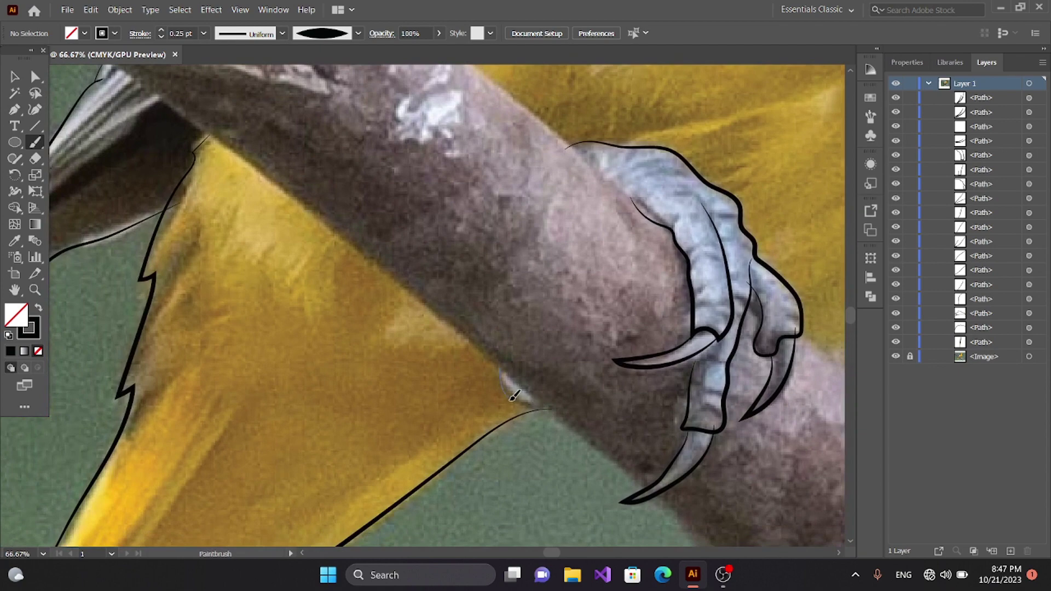
drag(527, 389, 527, 389)
scroll(493, 356, down, 5)
scroll(410, 317, right, 5)
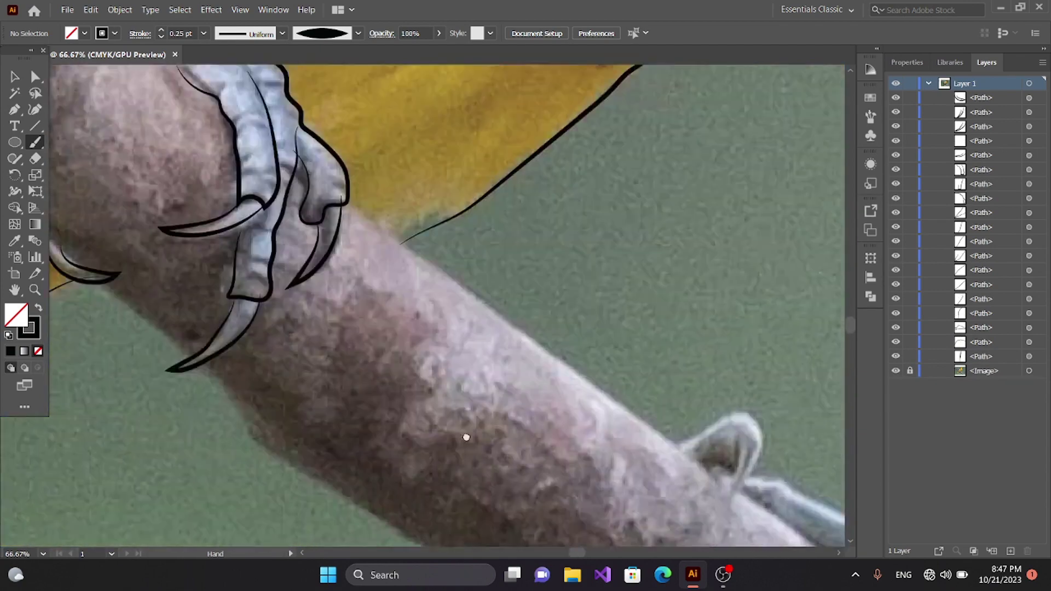
scroll(470, 437, down, 3)
scroll(383, 356, right, 3)
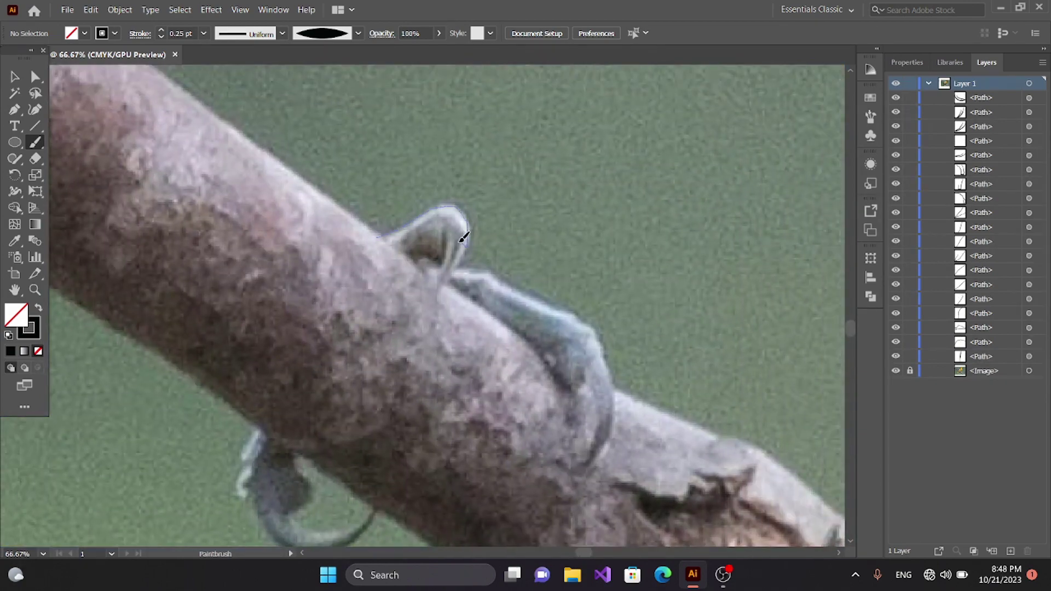
drag(435, 253, 466, 242)
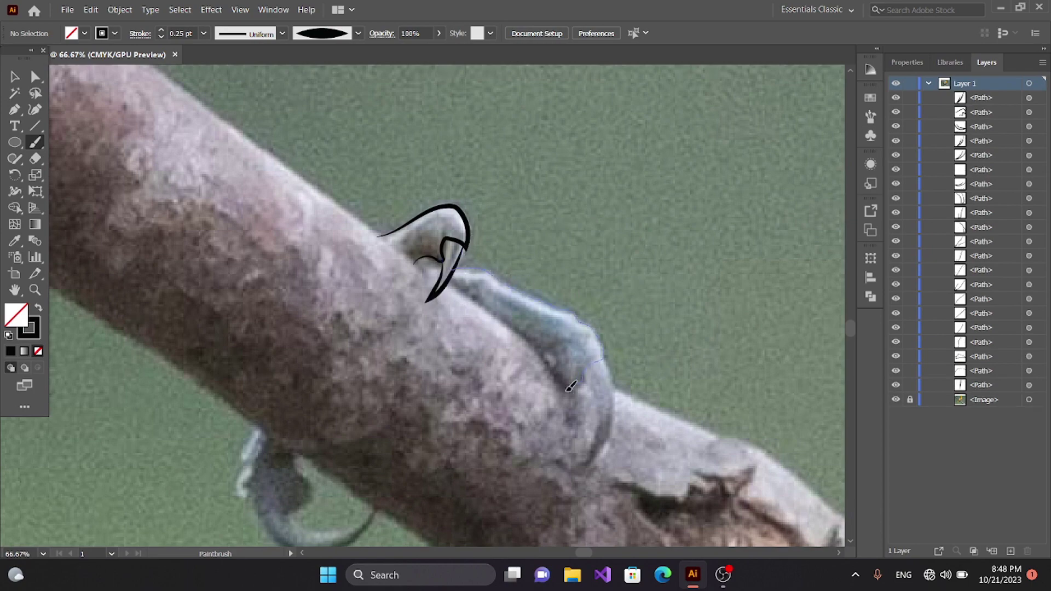
mouse_move(504, 320)
mouse_down()
mouse_move(579, 379)
mouse_move(461, 216)
mouse_move(485, 189)
mouse_up()
mouse_move(132, 280)
mouse_down()
mouse_move(479, 308)
mouse_move(481, 355)
mouse_move(524, 358)
mouse_up()
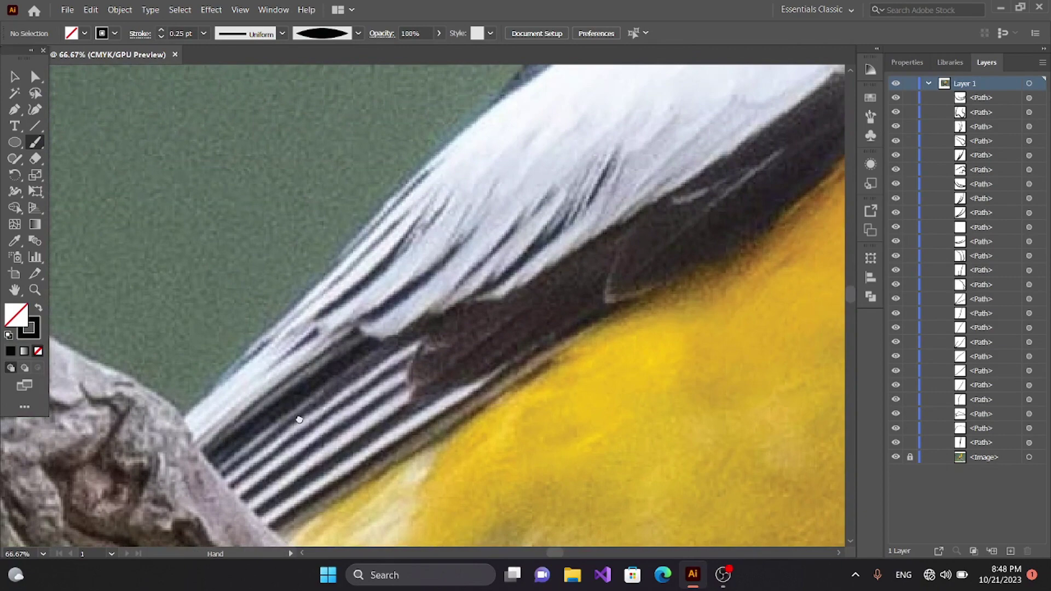
- Finish the claw under the branch and trace the dark wing's outer edge
mouse_move(493, 137)
mouse_down()
mouse_move(505, 267)
mouse_move(636, 209)
mouse_up()
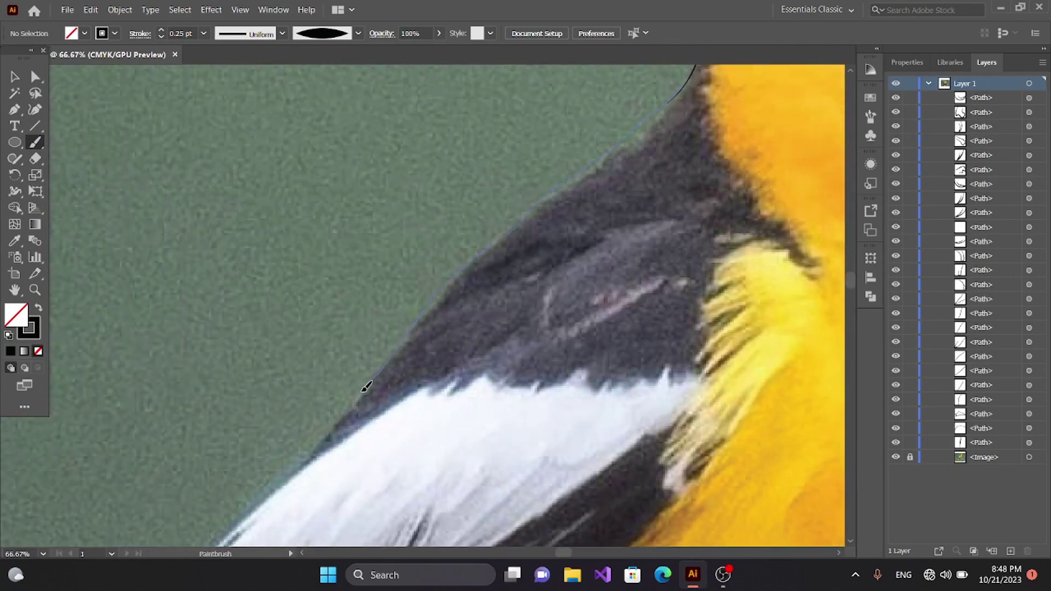
drag(306, 467, 630, 218)
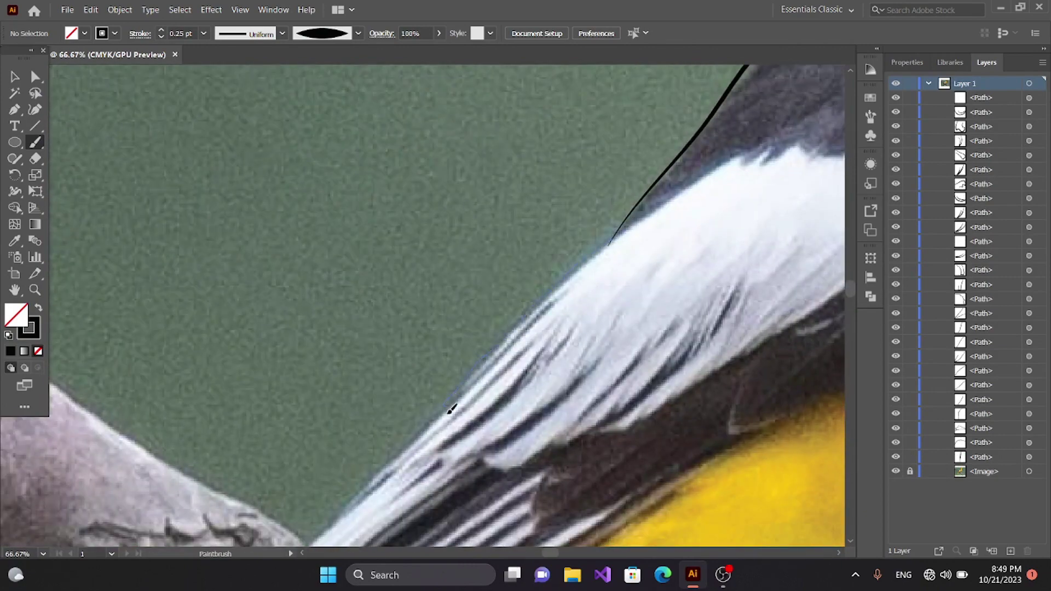
mouse_move(312, 529)
mouse_down()
mouse_move(574, 160)
mouse_move(632, 299)
mouse_up()
- Outline the outer and inner rings around the eye
key(ctrl+plus)
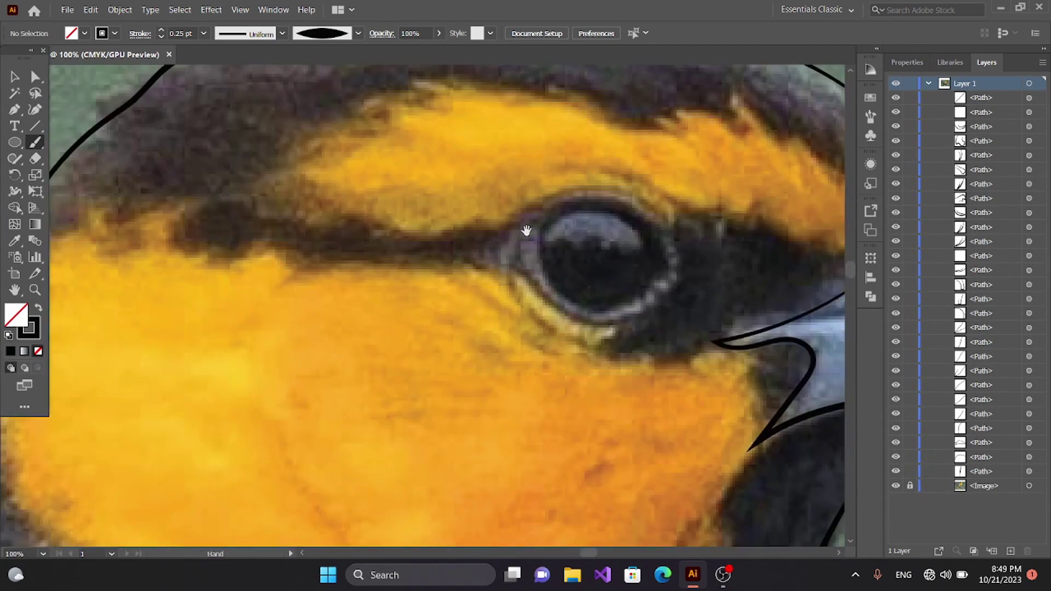
mouse_move(454, 248)
mouse_down()
mouse_move(405, 383)
mouse_move(522, 311)
mouse_up()
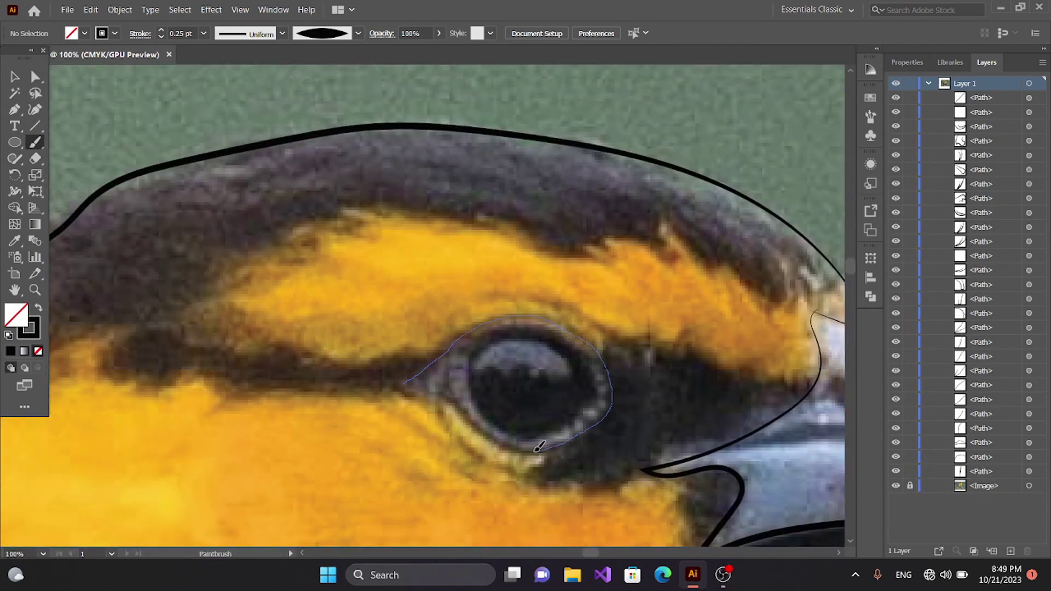
drag(410, 377, 408, 381)
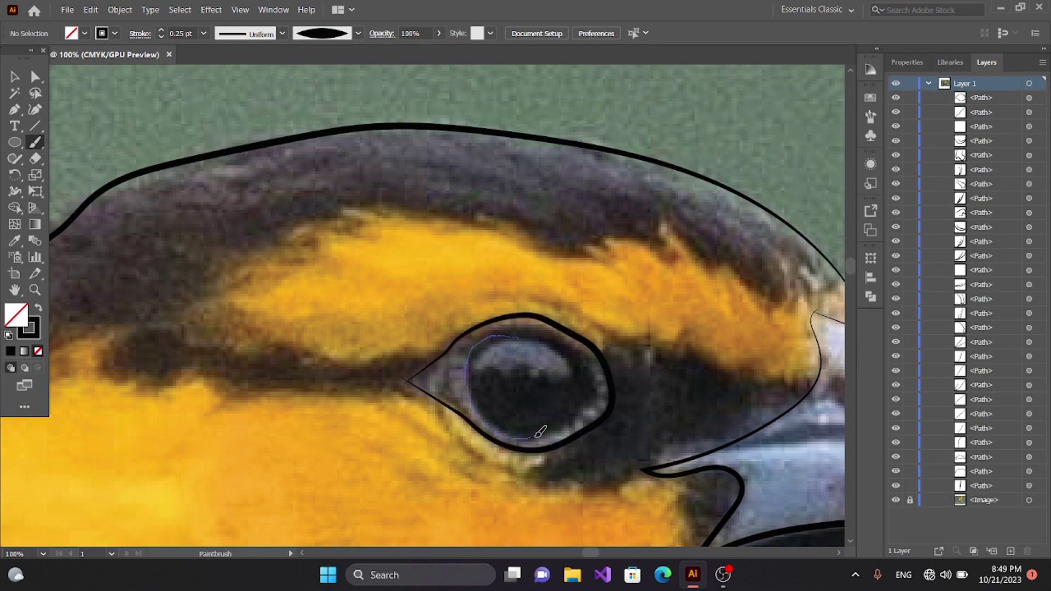
drag(546, 329, 545, 330)
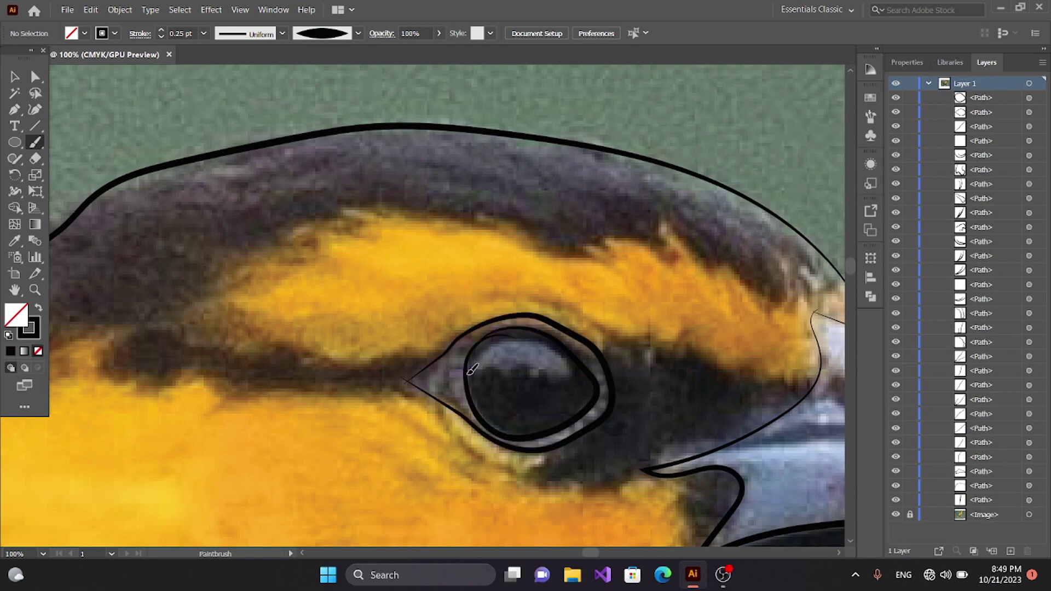
drag(576, 366, 574, 368)
- Trace the branch's upper edge to the claw and on past the bark wound
mouse_move(575, 368)
mouse_down()
mouse_move(574, 254)
mouse_move(547, 75)
mouse_move(401, 412)
mouse_move(493, 164)
mouse_up()
key(ctrl+minus)
key(ctrl+minus)
key(ctrl+minus)
key(ctrl+plus)
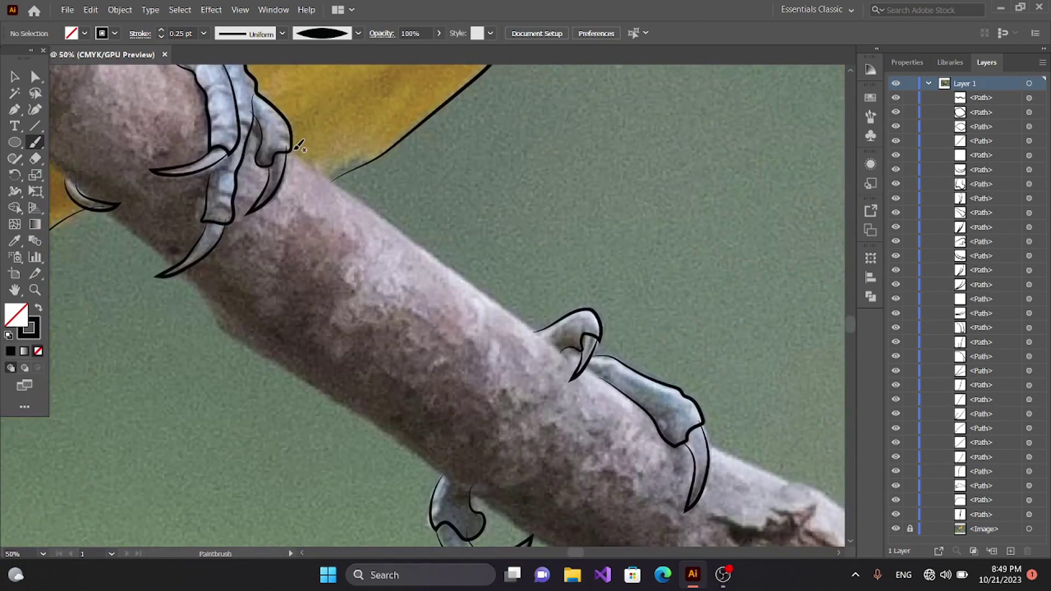
drag(392, 217, 539, 328)
drag(590, 364, 590, 365)
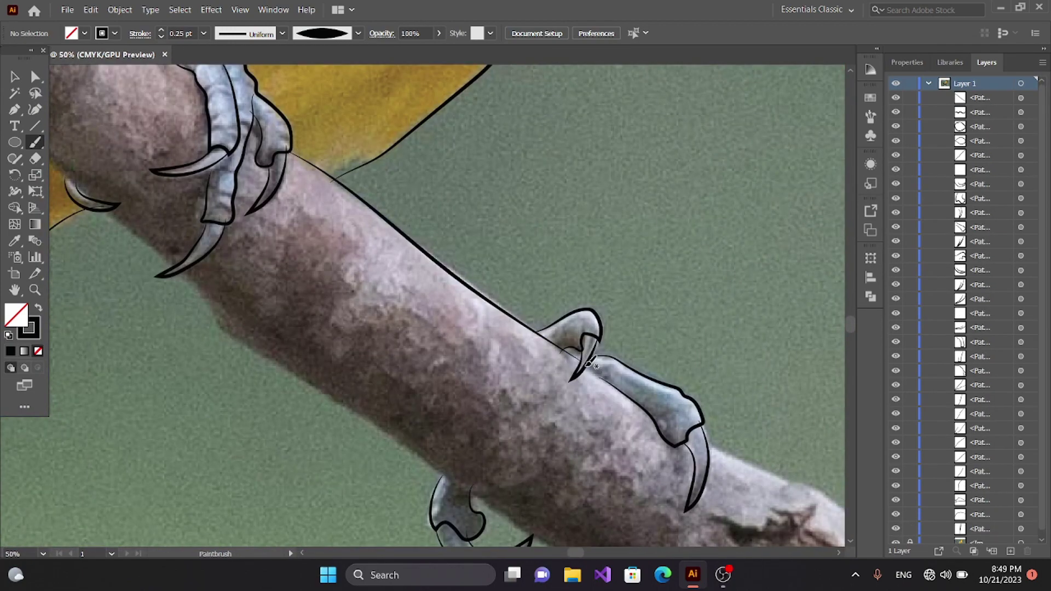
drag(644, 403, 322, 154)
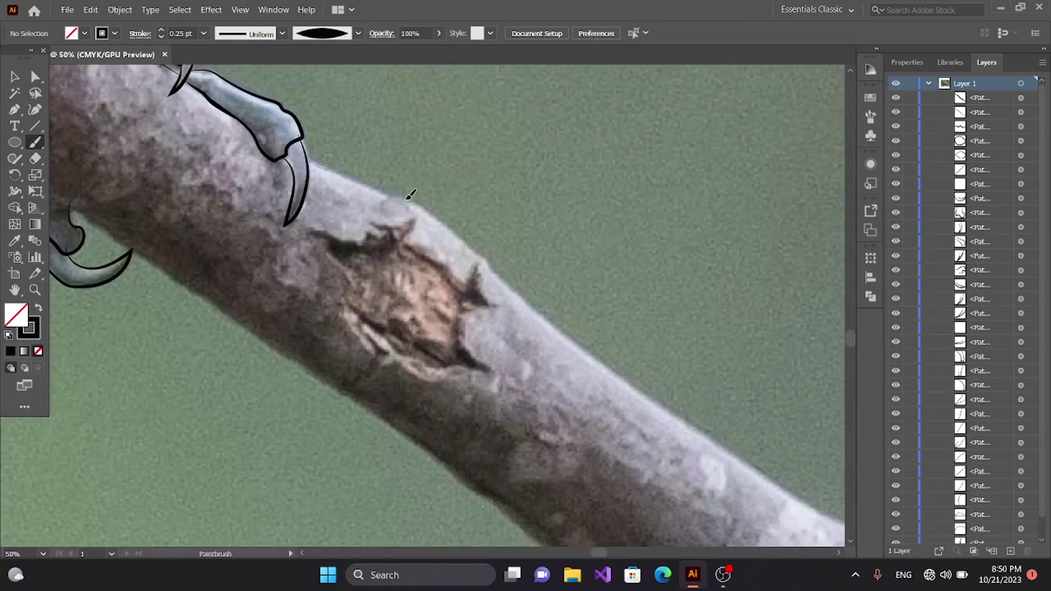
drag(566, 325, 702, 370)
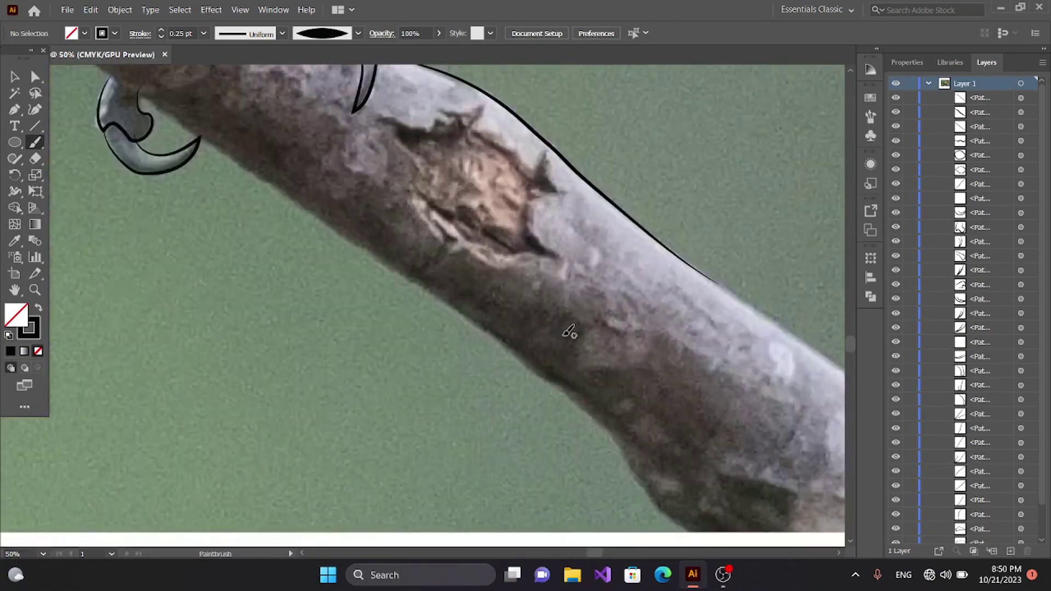
- Trace the branch's lower edge near the feet
key(ctrl+minus)
key(ctrl+minus)
key(ctrl+minus)
key(ctrl+plus)
key(ctrl+plus)
key(ctrl+plus)
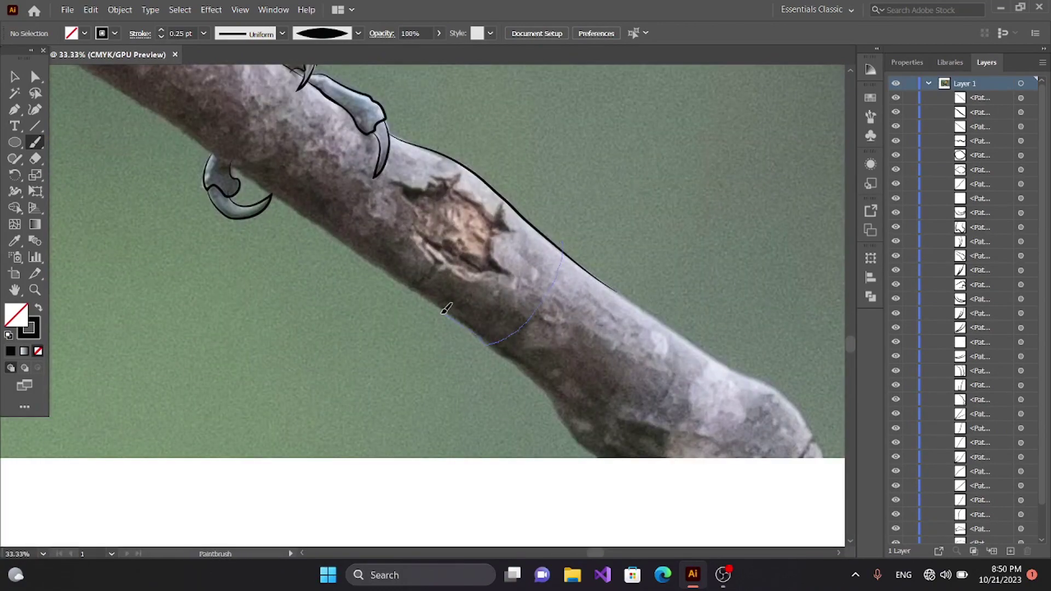
mouse_move(211, 253)
mouse_down()
mouse_move(509, 404)
mouse_move(265, 215)
mouse_up()
key(ctrl+plus)
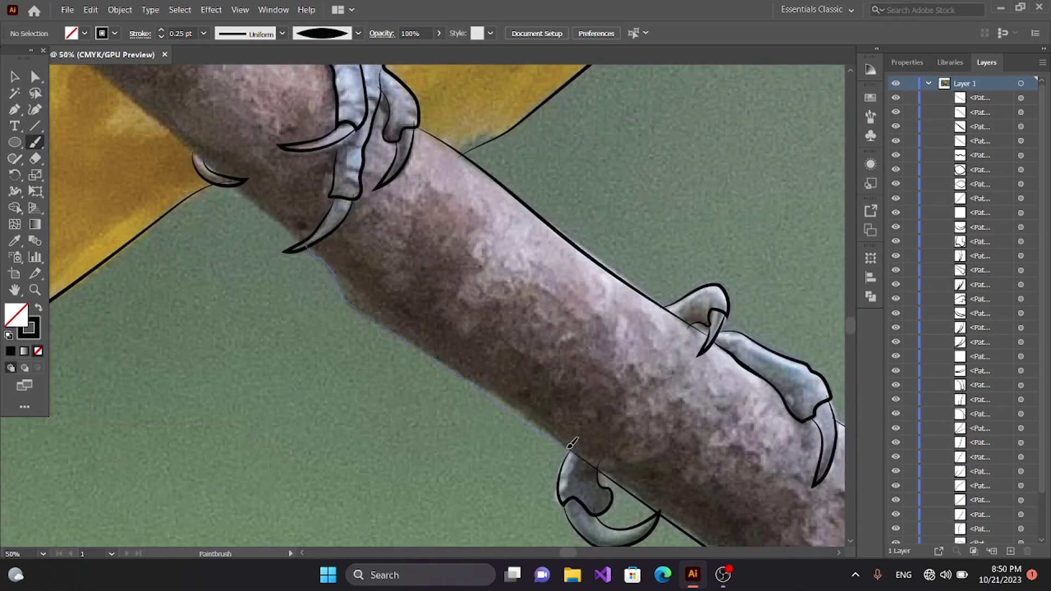
drag(572, 443, 572, 444)
scroll(469, 461, up, 5)
scroll(403, 425, up, 2)
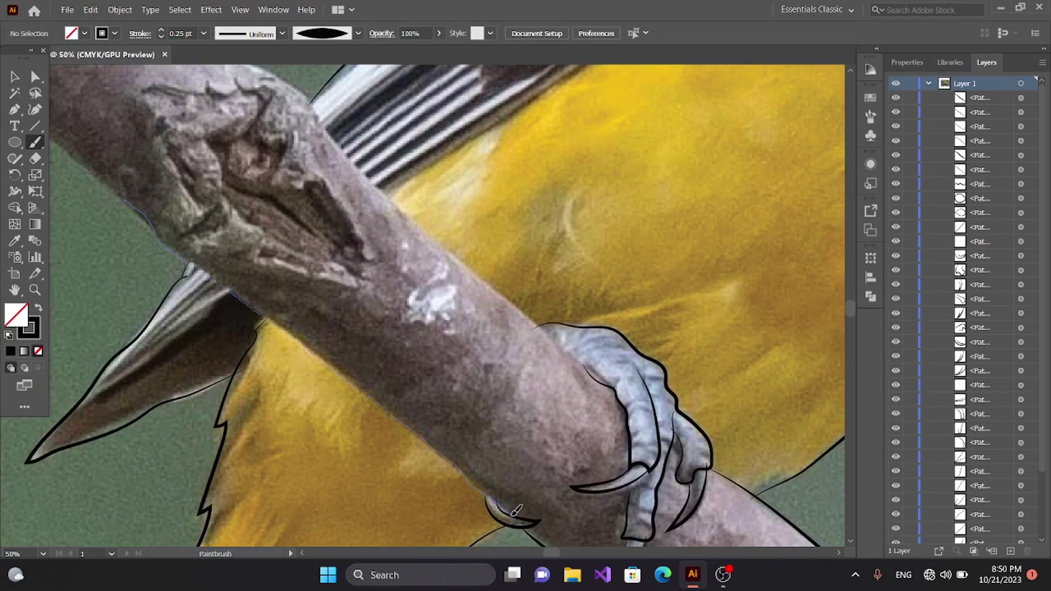
drag(516, 510, 517, 511)
- Outline the branch's lower and upper edges around the knot
key(ctrl+minus)
scroll(438, 328, up, 5)
scroll(366, 168, up, 1)
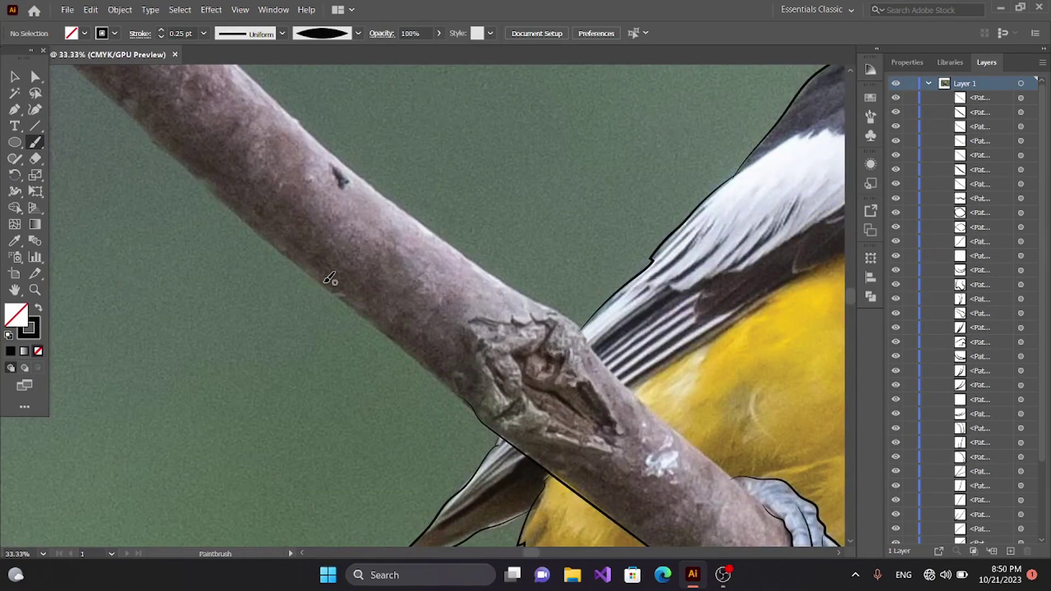
drag(300, 263, 467, 402)
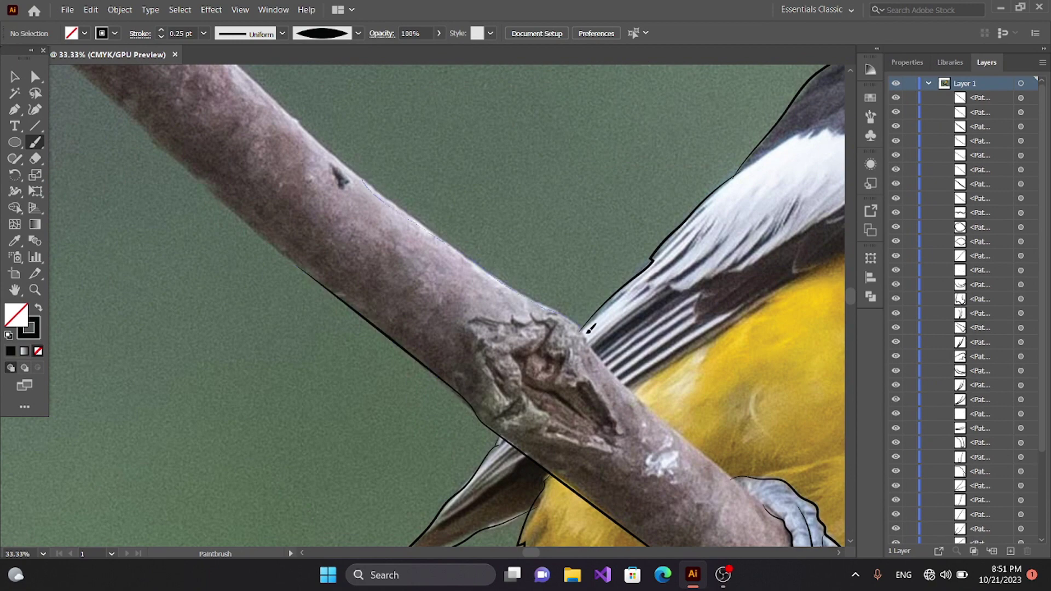
drag(760, 496, 761, 497)
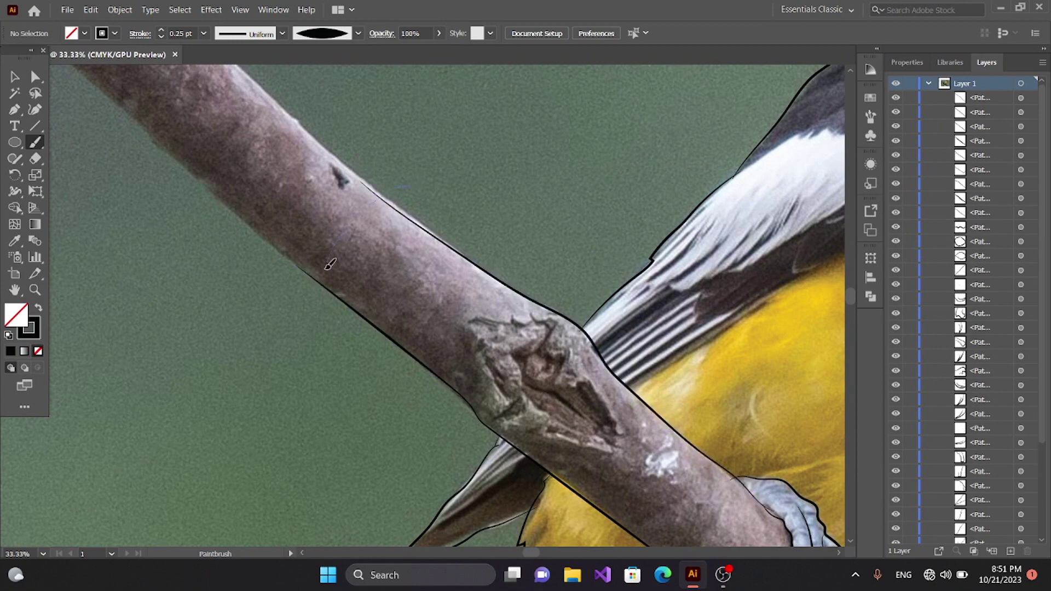
drag(330, 264, 457, 342)
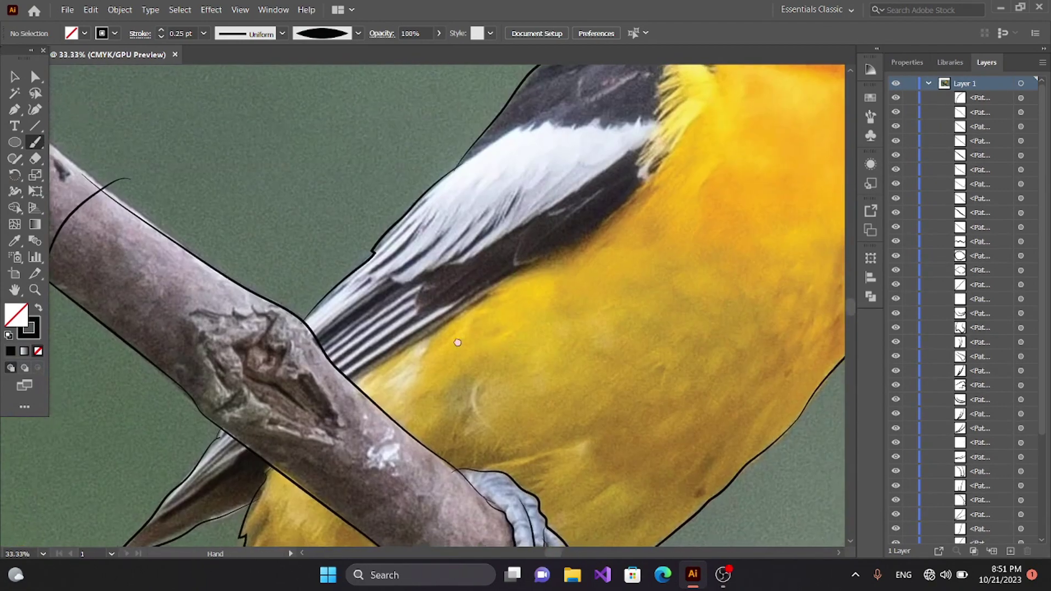
scroll(457, 343, down, 5)
- With the Pencil, trace the crown border between yellow and dark feathers
scroll(890, 537, down, 5)
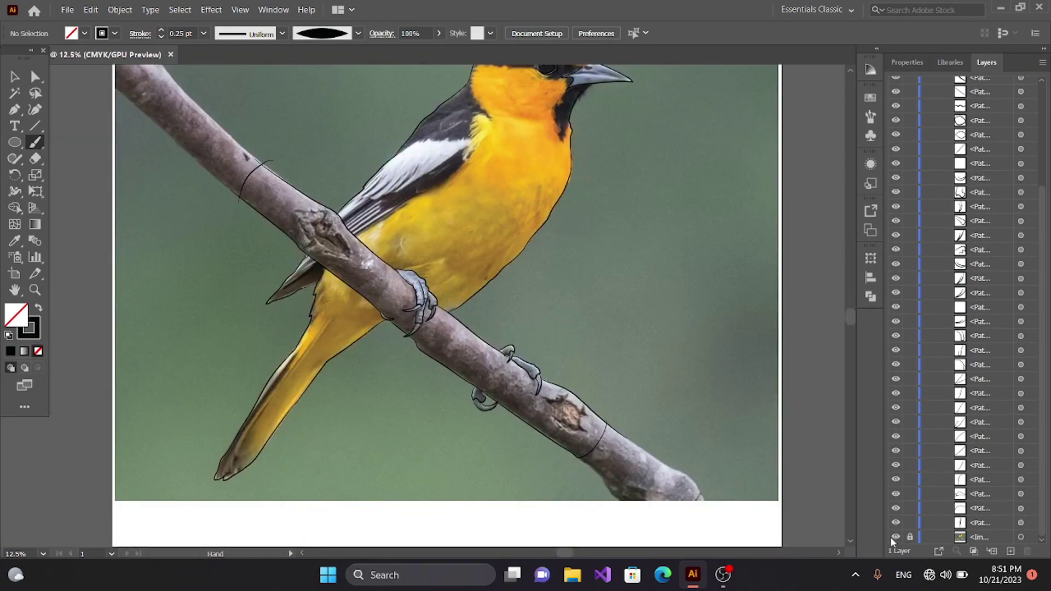
scroll(741, 314, up, 1)
drag(15, 159, 31, 176)
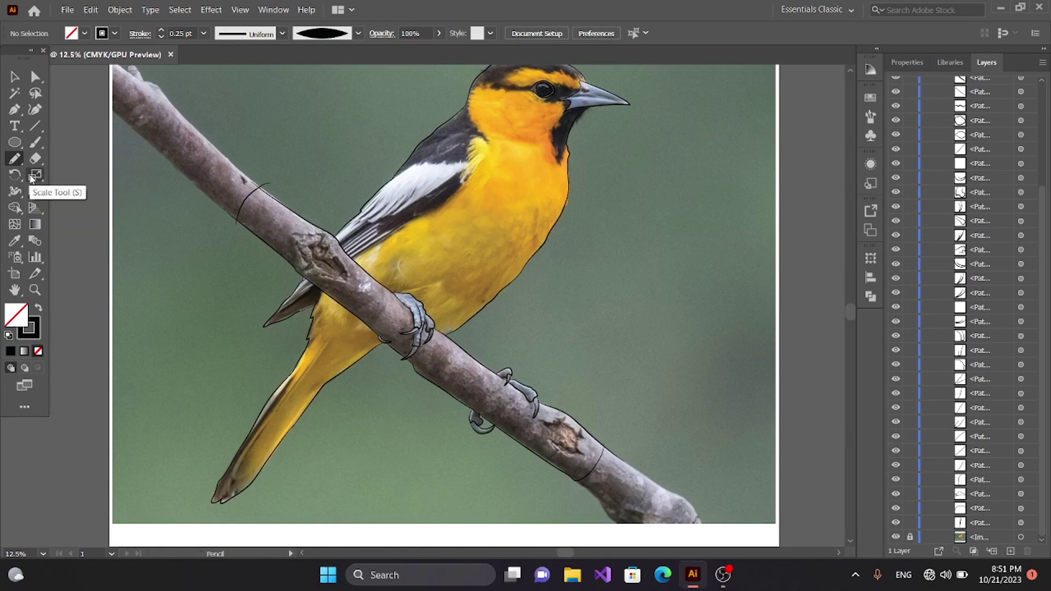
scroll(493, 159, up, 2)
scroll(628, 134, up, 2)
drag(460, 418, 492, 483)
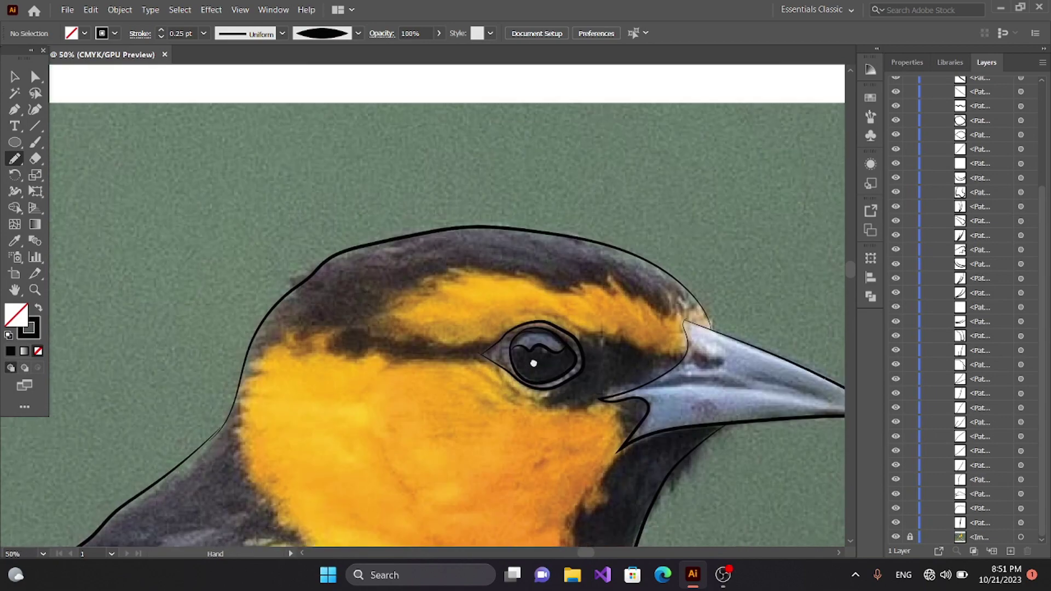
key(ctrl+plus)
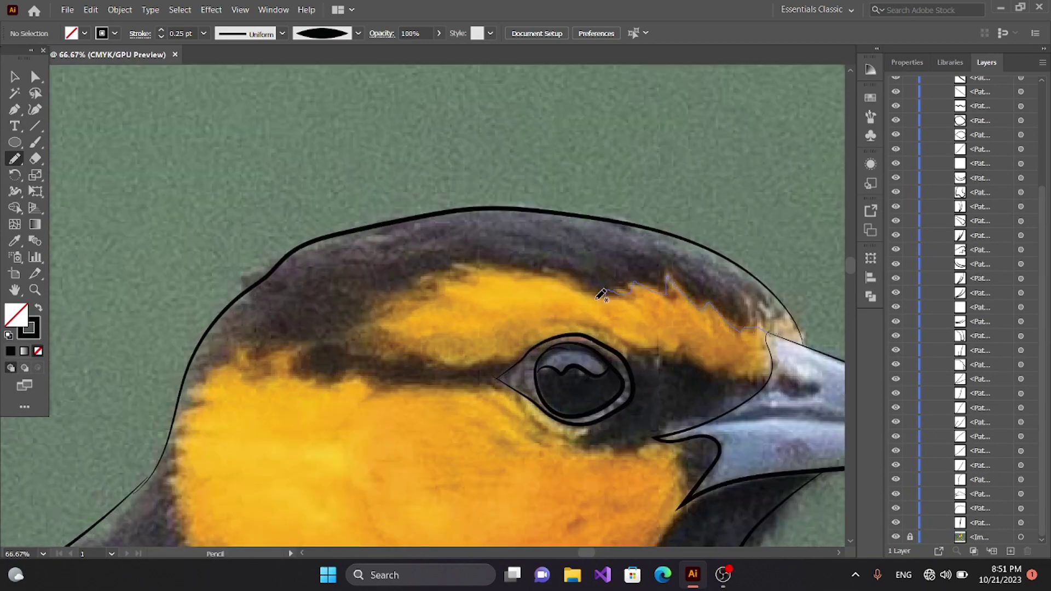
drag(601, 294, 283, 365)
drag(200, 387, 181, 411)
- Trace the dark eye stripe and the yellow borders between eye and beak and below the eye
key(ctrl+plus)
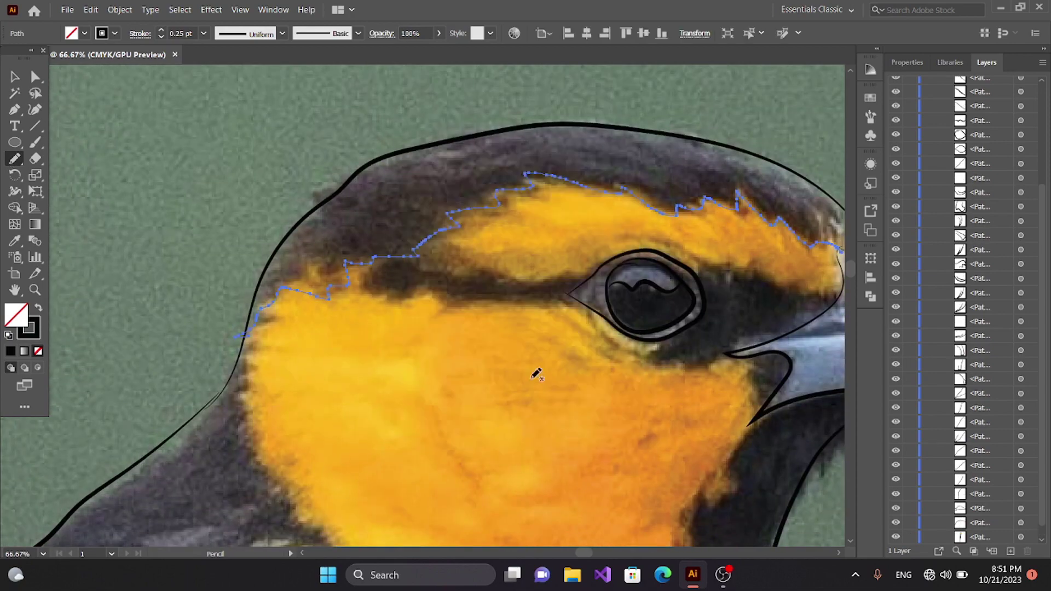
scroll(476, 345, up, 2)
drag(414, 318, 570, 296)
drag(380, 281, 674, 311)
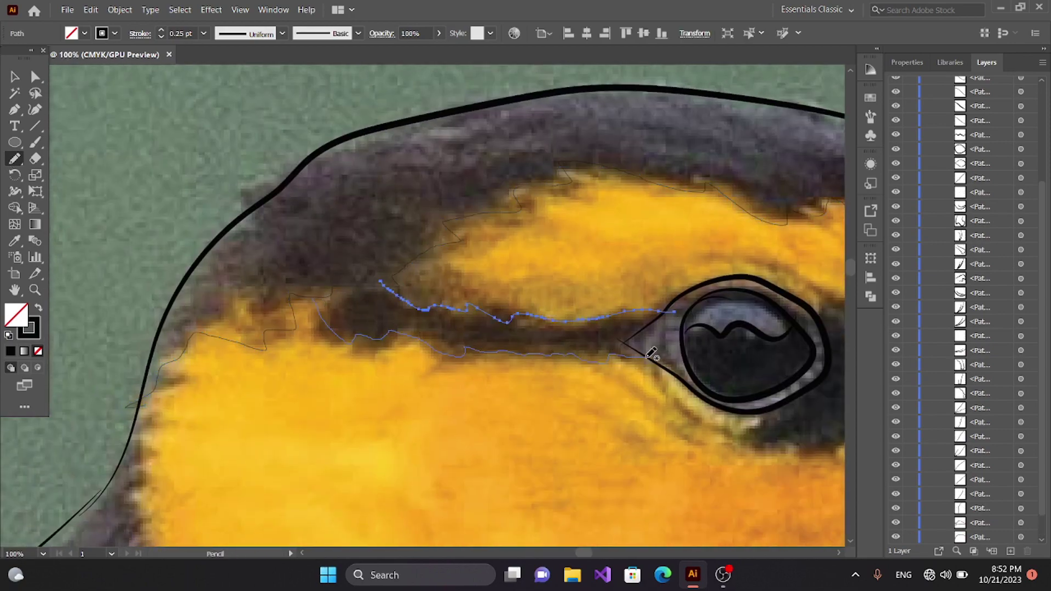
mouse_move(645, 353)
mouse_down()
mouse_move(450, 375)
mouse_move(449, 386)
mouse_up()
drag(374, 289, 596, 320)
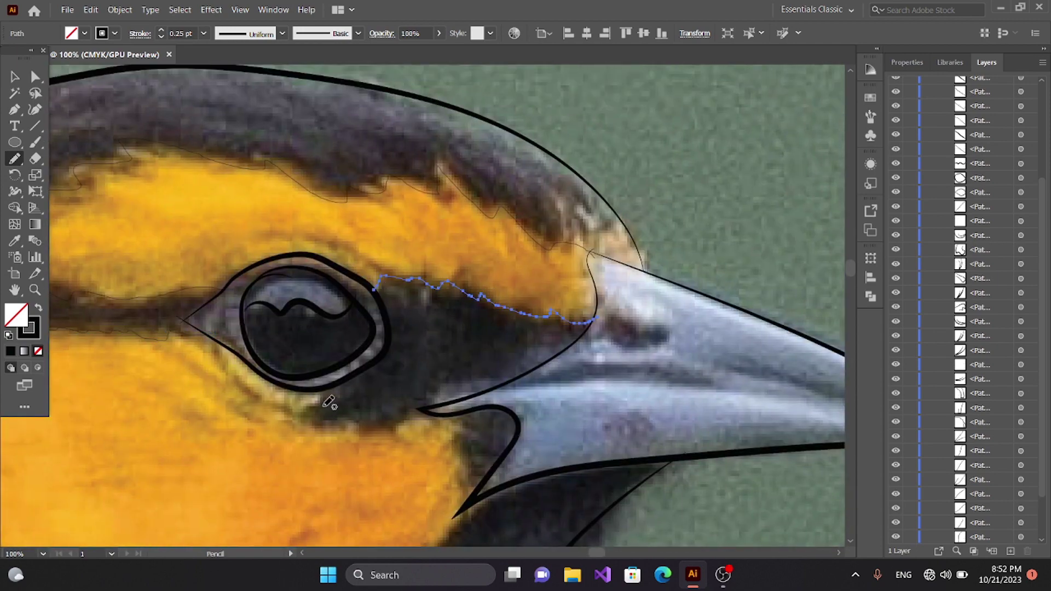
drag(316, 398, 445, 412)
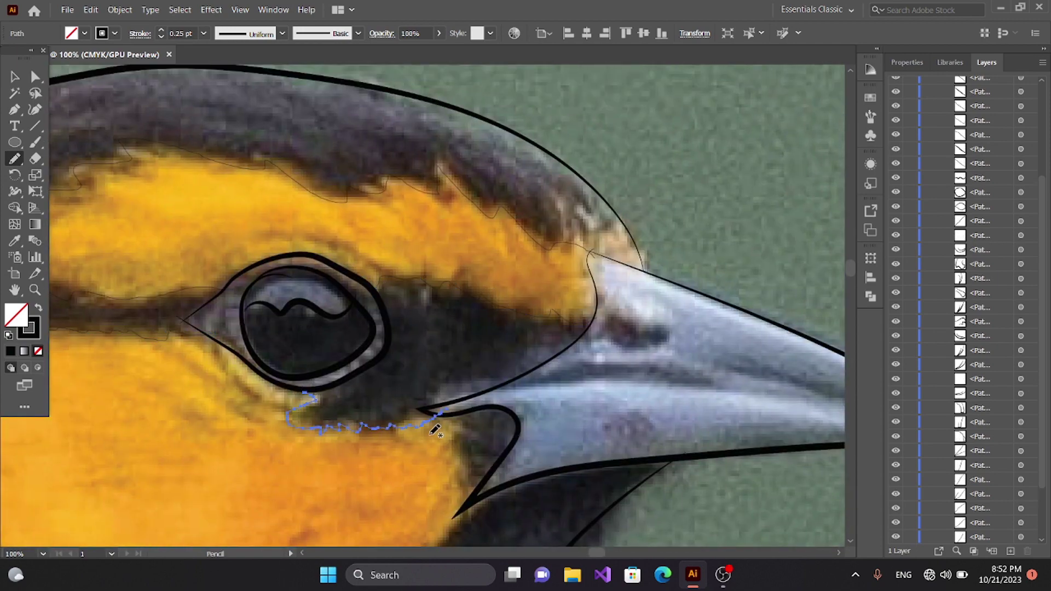
- Zoom out to bring the throat, neck and wing into view
mouse_move(417, 444)
mouse_down()
mouse_move(459, 300)
mouse_move(459, 275)
mouse_move(431, 454)
mouse_move(453, 178)
mouse_move(441, 242)
mouse_move(475, 379)
mouse_up()
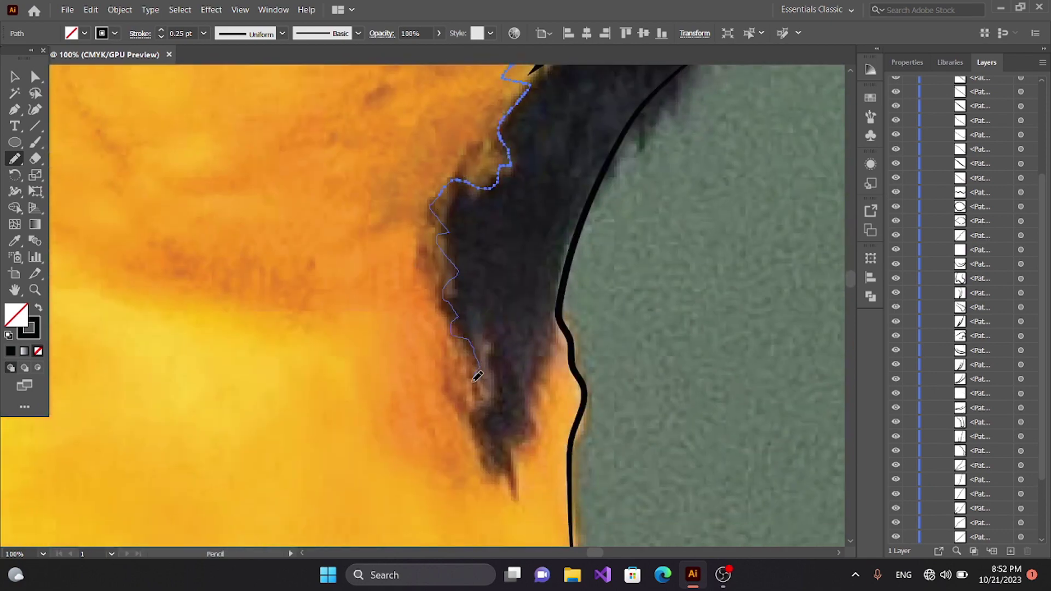
key(ctrl+minus)
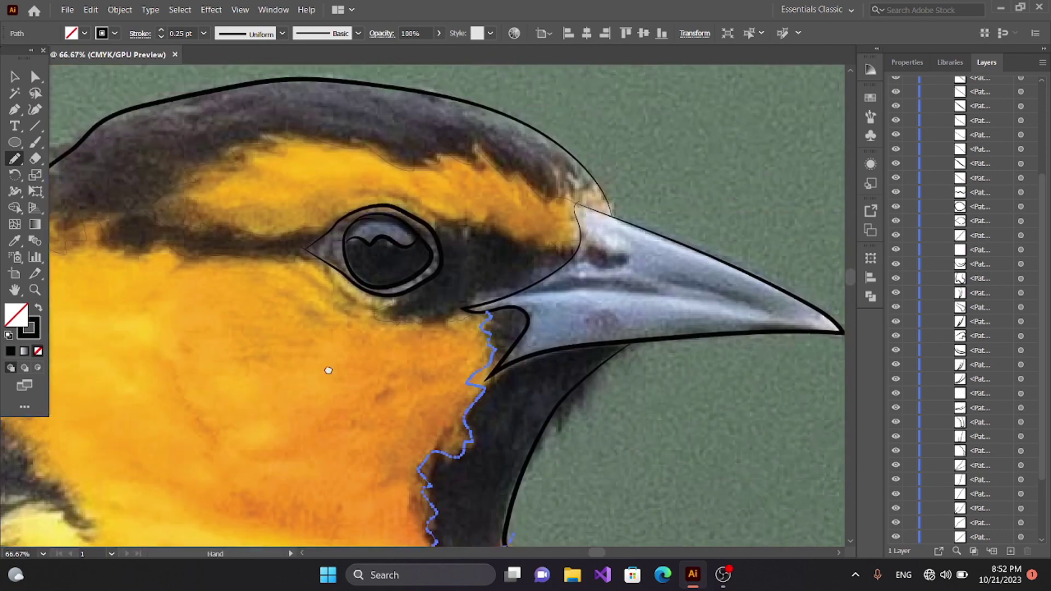
scroll(345, 371, left, 5)
scroll(353, 261, down, 3)
key(ctrl+minus)
scroll(466, 173, left, 3)
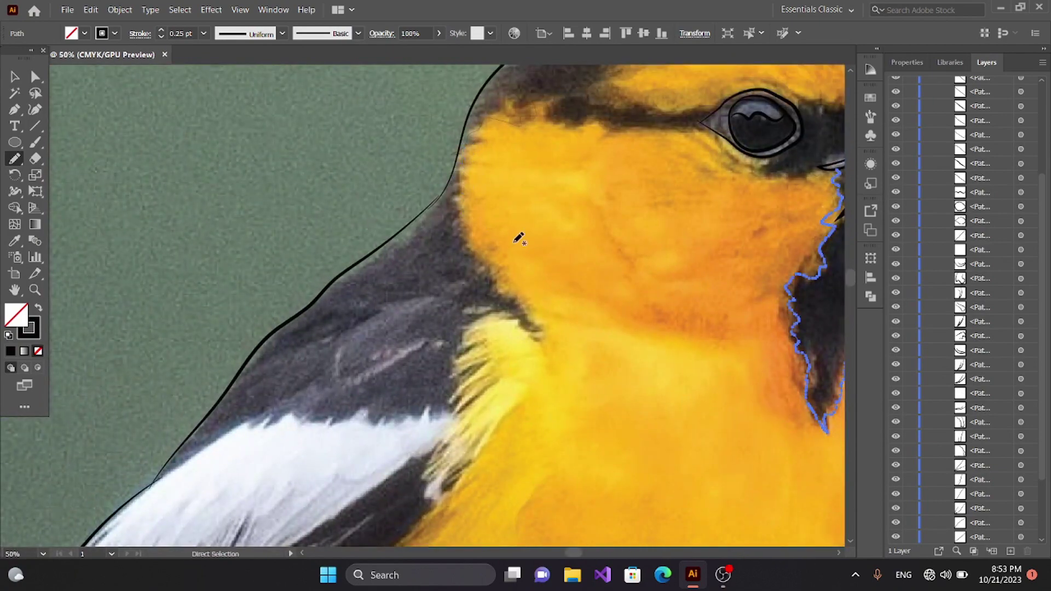
- Deselect, zoom in, and trace the orange throat edge, undoing its last part
key(ctrl+shift+a)
scroll(330, 368, right, 2)
scroll(330, 368, up, 1)
key(ctrl+plus)
key(ctrl+plus)
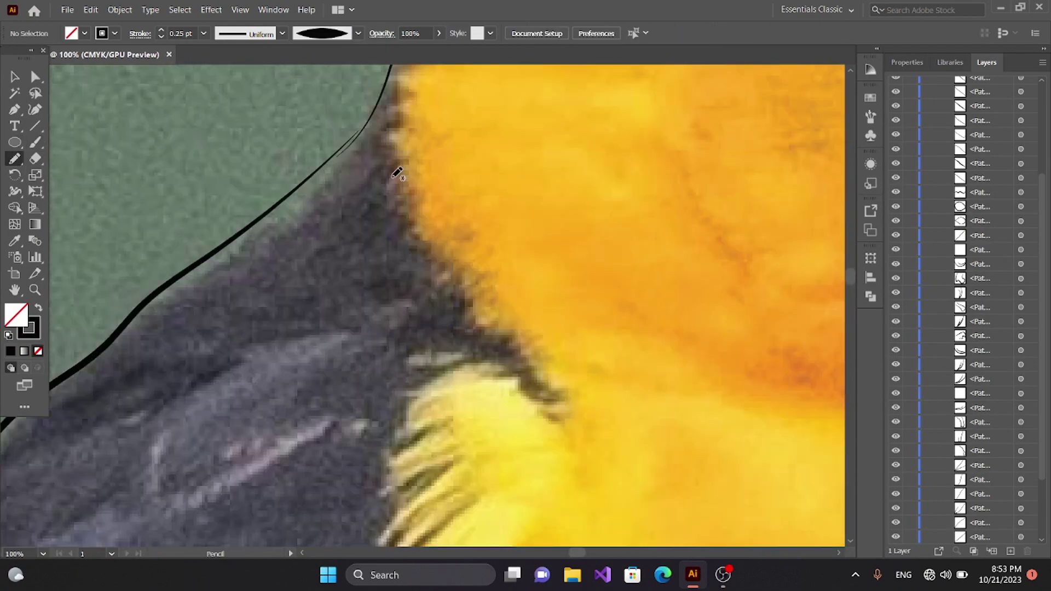
scroll(412, 163, up, 3)
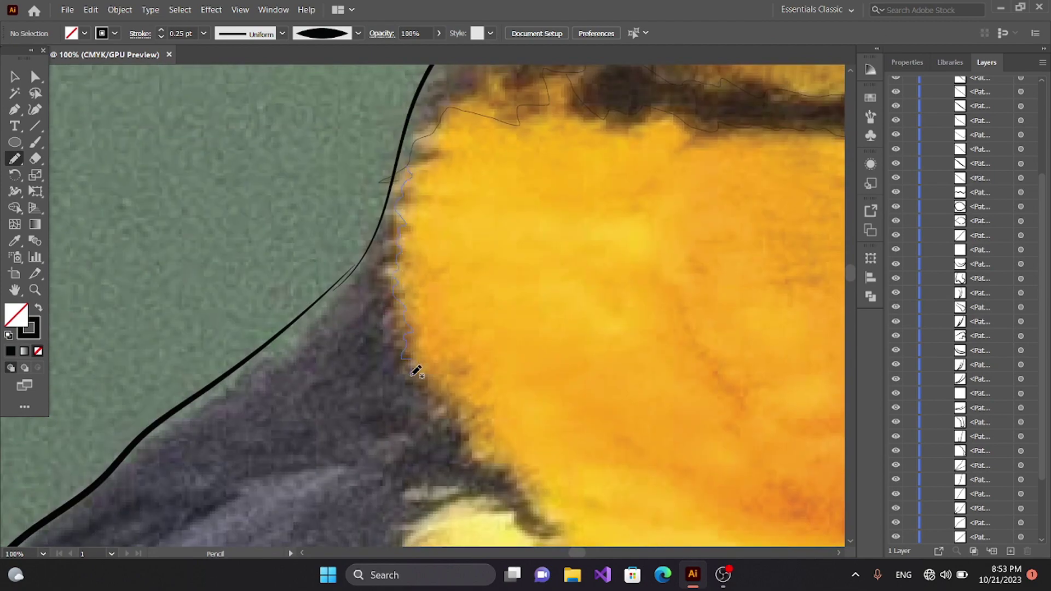
mouse_move(398, 272)
mouse_down()
mouse_move(476, 446)
mouse_move(406, 211)
mouse_up()
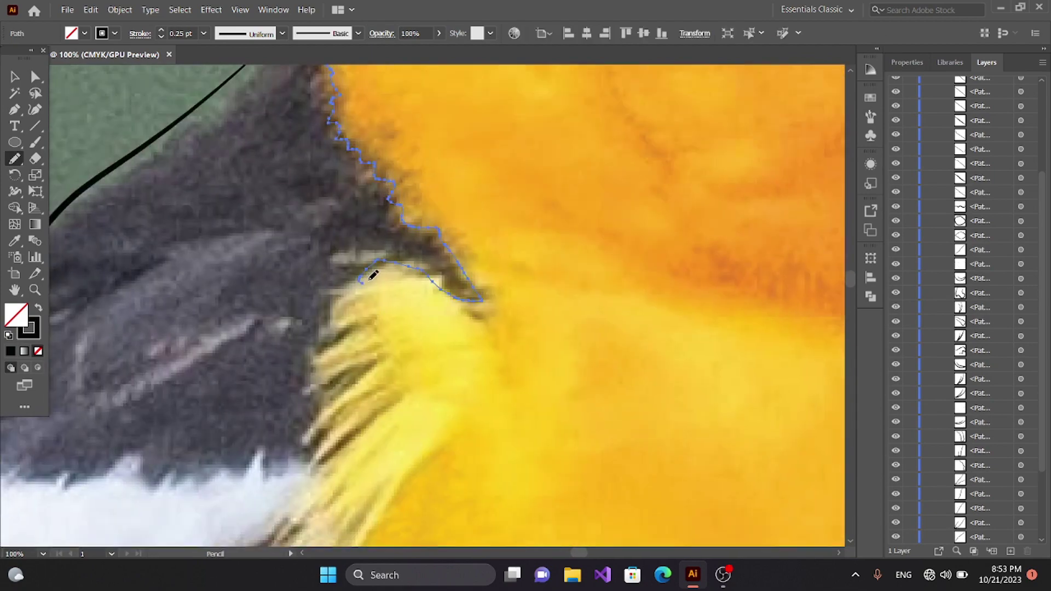
key(ctrl+z)
scroll(383, 219, down, 3)
scroll(405, 188, up, 2)
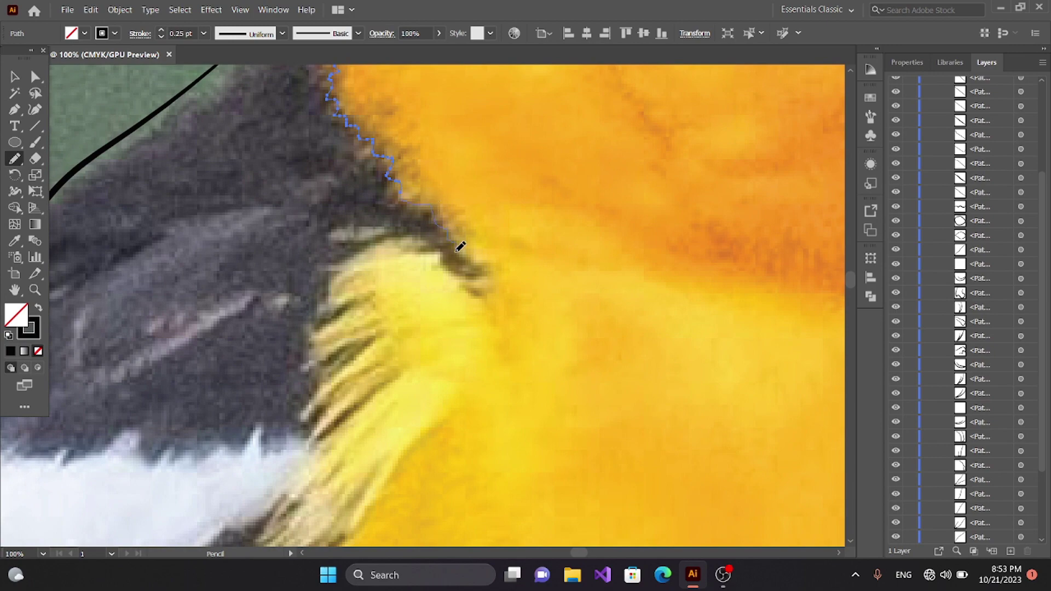
- Trace the yellow feather edge and outline the yellow shoulder patch
mouse_move(475, 388)
mouse_down()
mouse_move(535, 202)
mouse_move(364, 352)
mouse_move(641, 102)
mouse_move(521, 211)
mouse_move(228, 382)
mouse_move(698, 133)
mouse_move(686, 158)
mouse_up()
drag(602, 141, 299, 350)
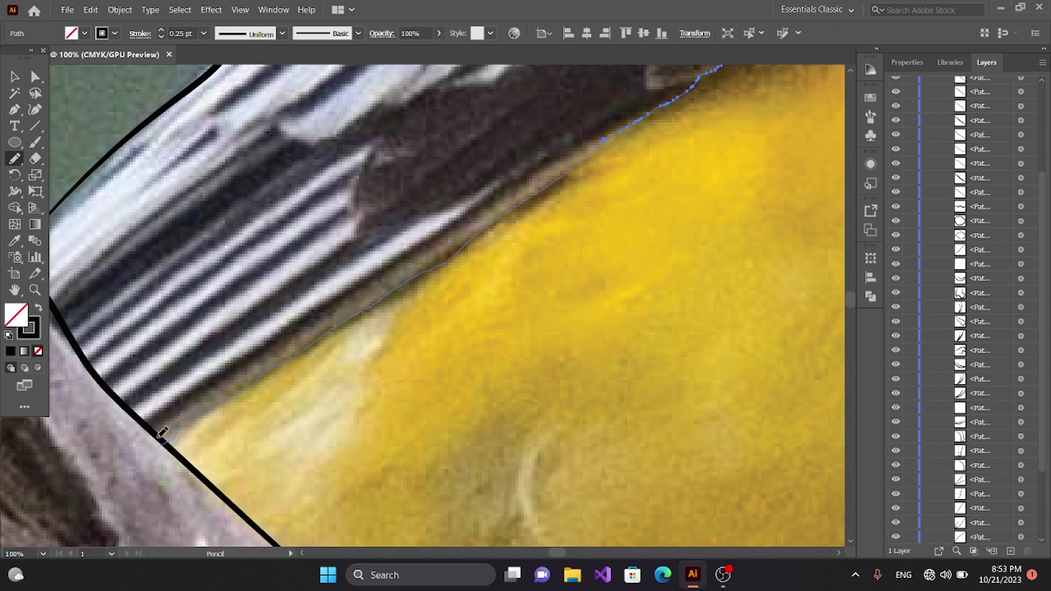
mouse_move(161, 432)
mouse_down()
mouse_move(438, 197)
mouse_move(375, 326)
mouse_up()
drag(402, 207, 372, 171)
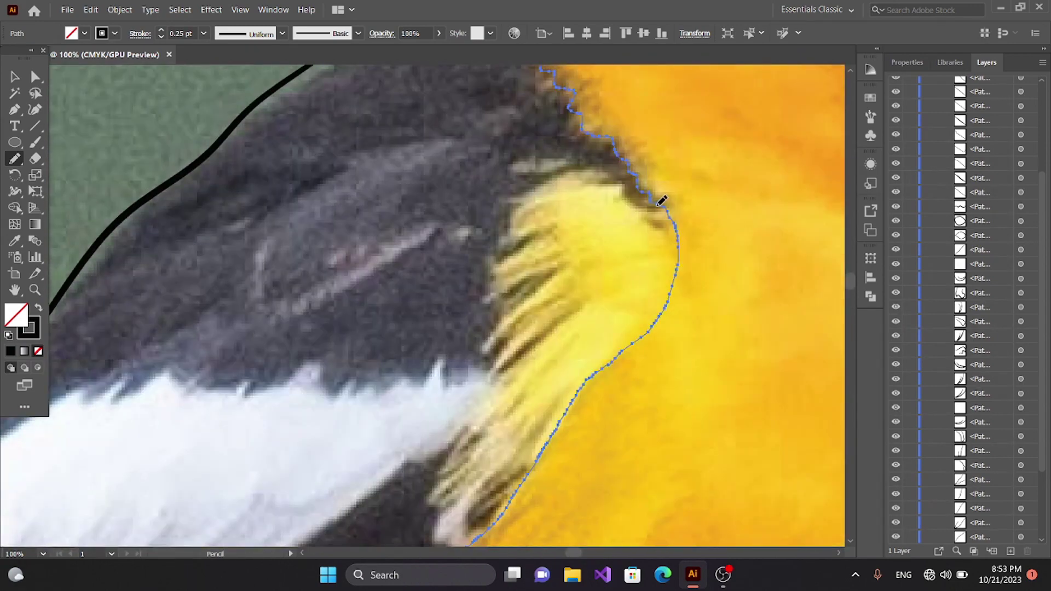
drag(634, 202, 525, 201)
mouse_move(498, 368)
mouse_down()
mouse_move(554, 188)
mouse_move(510, 261)
mouse_up()
- Trace the boundary between the white and dark wing feathers
drag(511, 343, 659, 491)
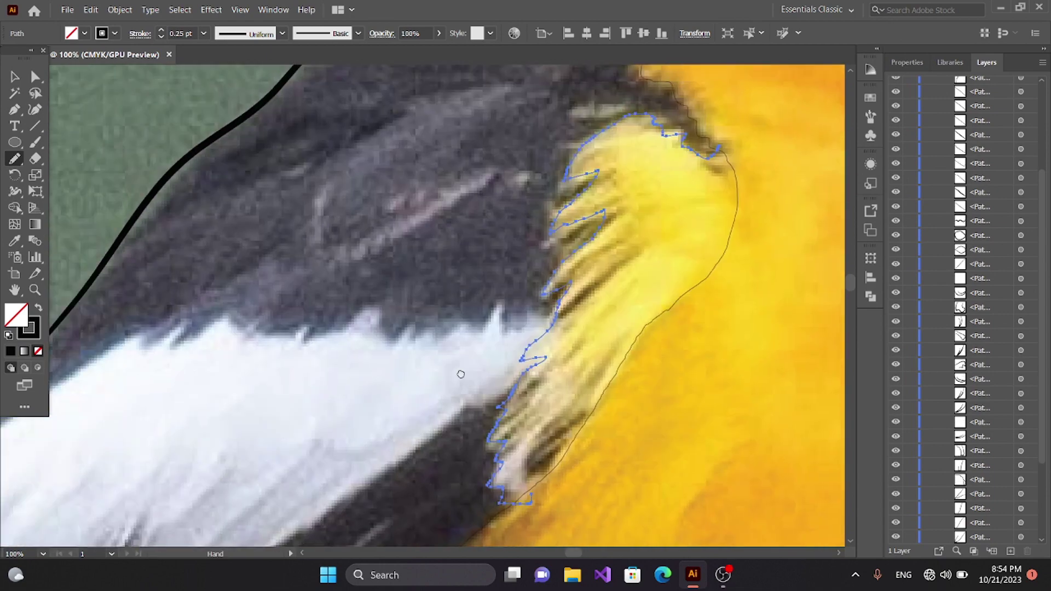
mouse_move(99, 431)
mouse_down()
mouse_move(441, 310)
mouse_move(706, 299)
mouse_up()
mouse_move(568, 192)
mouse_down()
mouse_move(395, 267)
mouse_move(268, 197)
mouse_move(322, 154)
mouse_up()
mouse_move(780, 102)
mouse_down()
mouse_move(745, 115)
mouse_move(486, 298)
mouse_move(352, 364)
mouse_move(235, 452)
mouse_move(324, 352)
mouse_move(146, 469)
mouse_move(225, 380)
mouse_move(87, 498)
mouse_up()
- Extend the trace along the white wing bars and the dark feather edge
drag(141, 458, 581, 229)
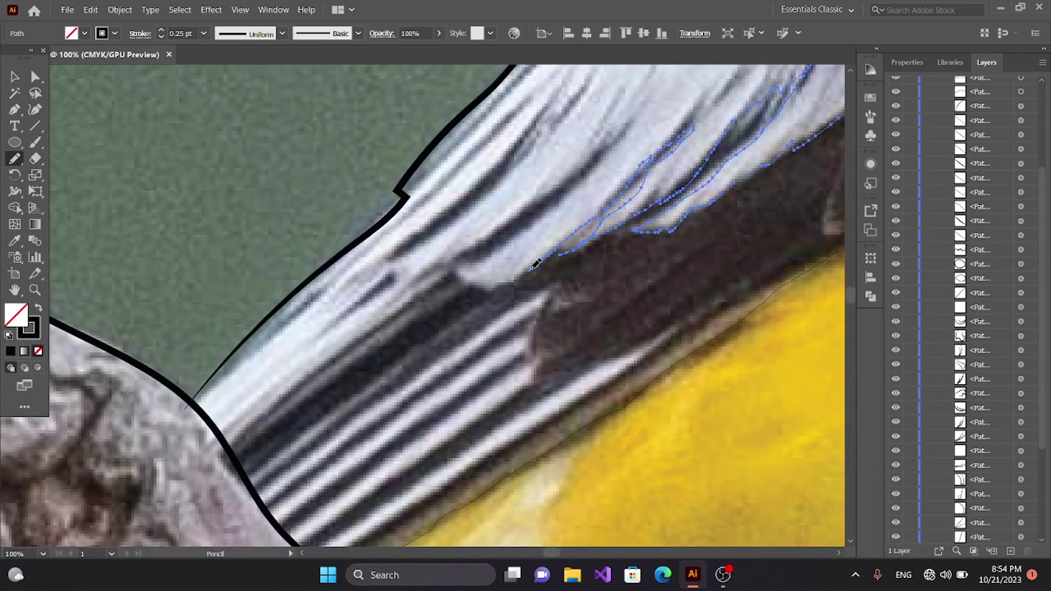
mouse_move(499, 284)
mouse_down()
mouse_move(357, 345)
mouse_move(226, 446)
mouse_up()
mouse_move(443, 409)
mouse_down()
mouse_move(415, 283)
mouse_move(352, 321)
mouse_up()
drag(408, 281, 444, 392)
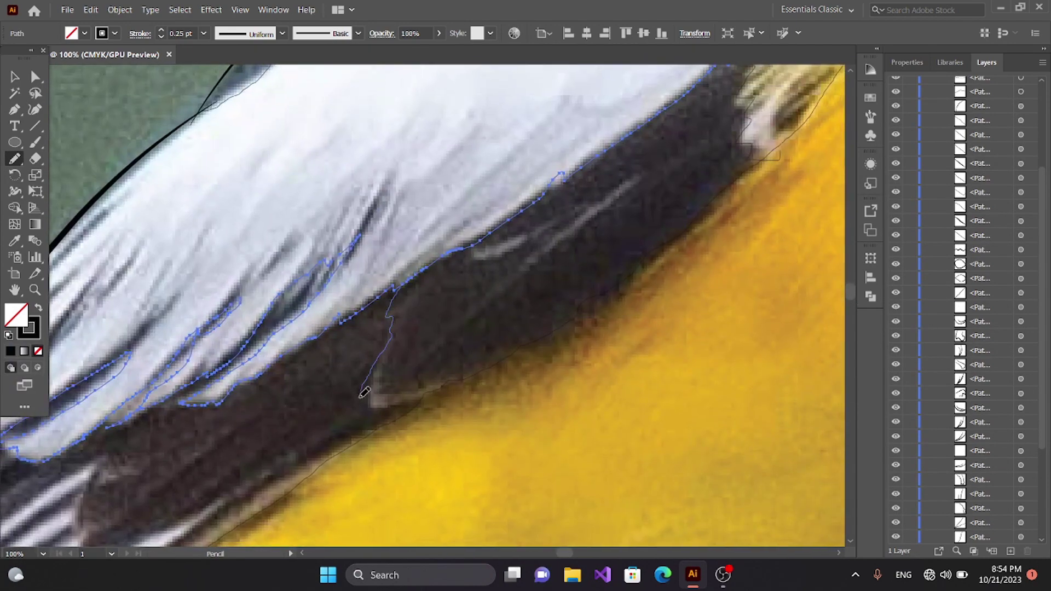
mouse_move(138, 455)
mouse_down()
mouse_move(432, 253)
mouse_move(413, 350)
mouse_move(429, 286)
mouse_move(476, 370)
mouse_up()
- Trace along further dark wing feather edges toward the lower wing stripes
drag(323, 358, 208, 356)
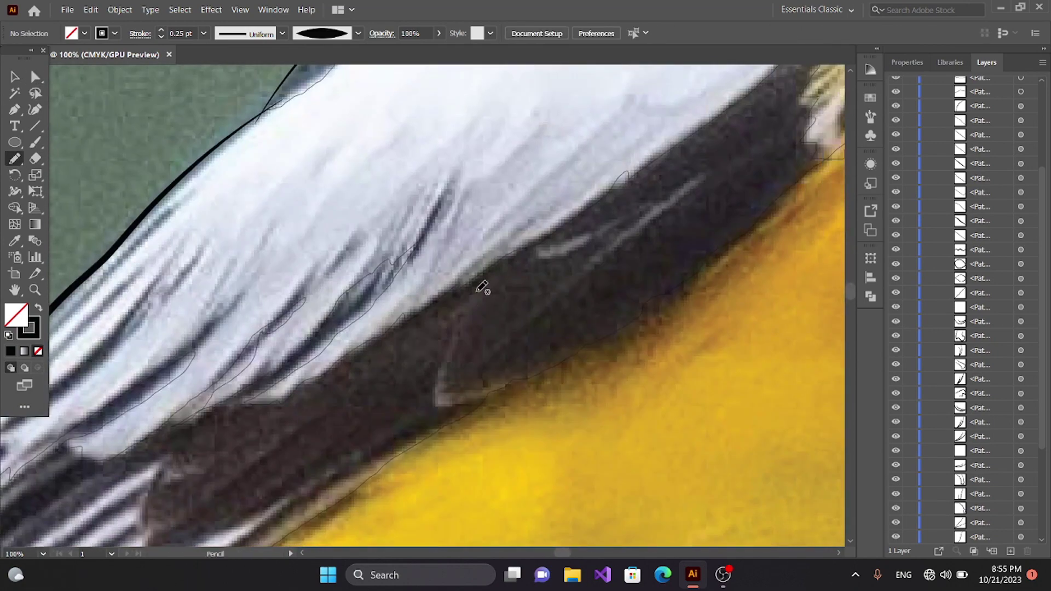
mouse_move(482, 273)
mouse_down()
mouse_move(434, 399)
mouse_move(551, 378)
mouse_up()
drag(448, 433, 819, 257)
mouse_move(547, 239)
mouse_down()
mouse_move(514, 317)
mouse_move(638, 323)
mouse_move(687, 356)
mouse_up()
drag(583, 398, 719, 265)
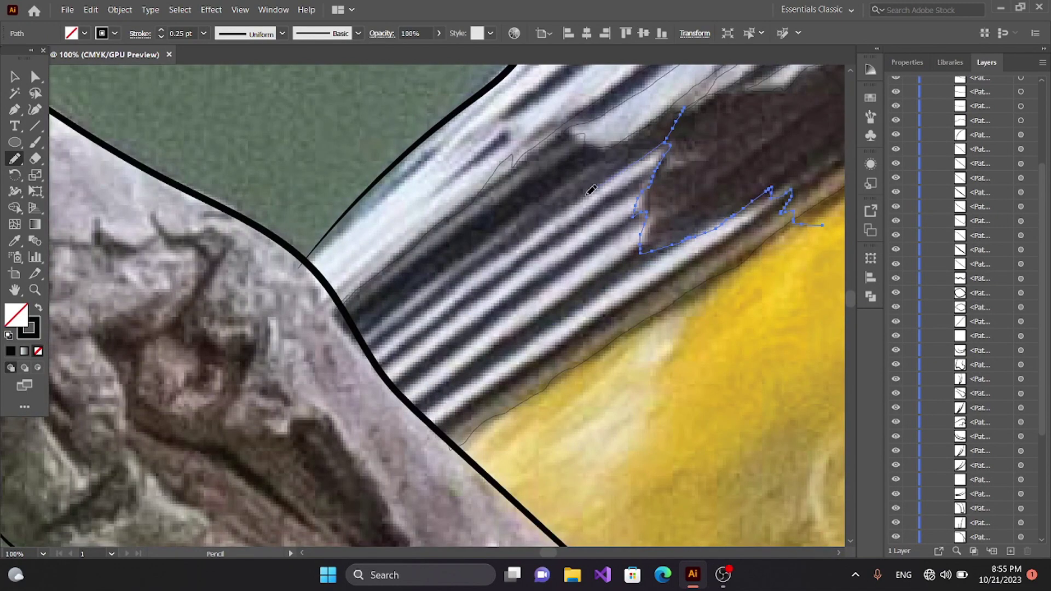
- Draw a pencil line along the white wing stripe, redrawing it until it reaches the yellow body
key(a)
key(ctrl+shift+a)
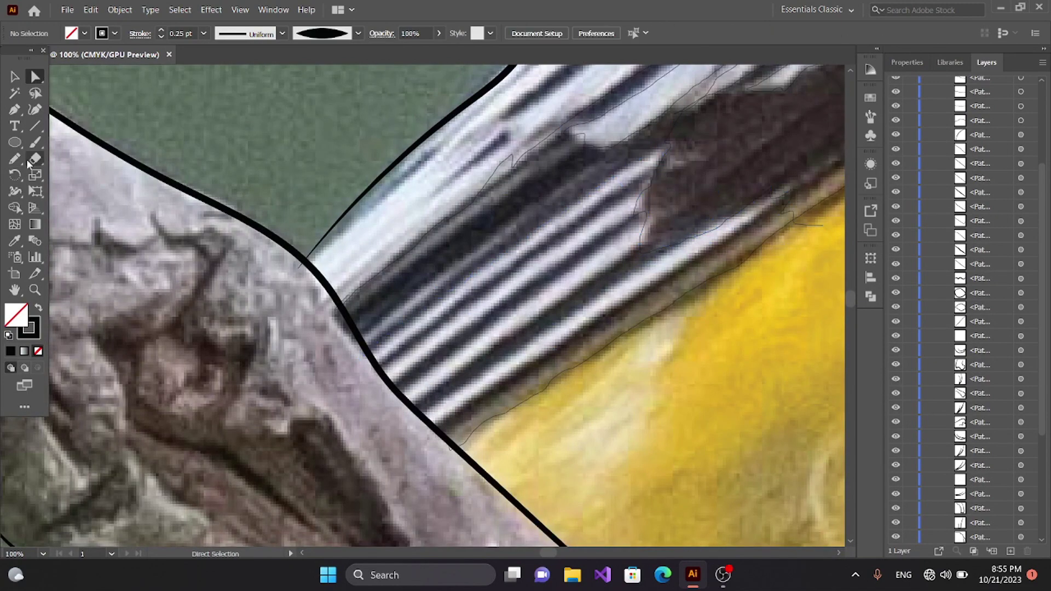
click(15, 159)
drag(670, 138, 352, 364)
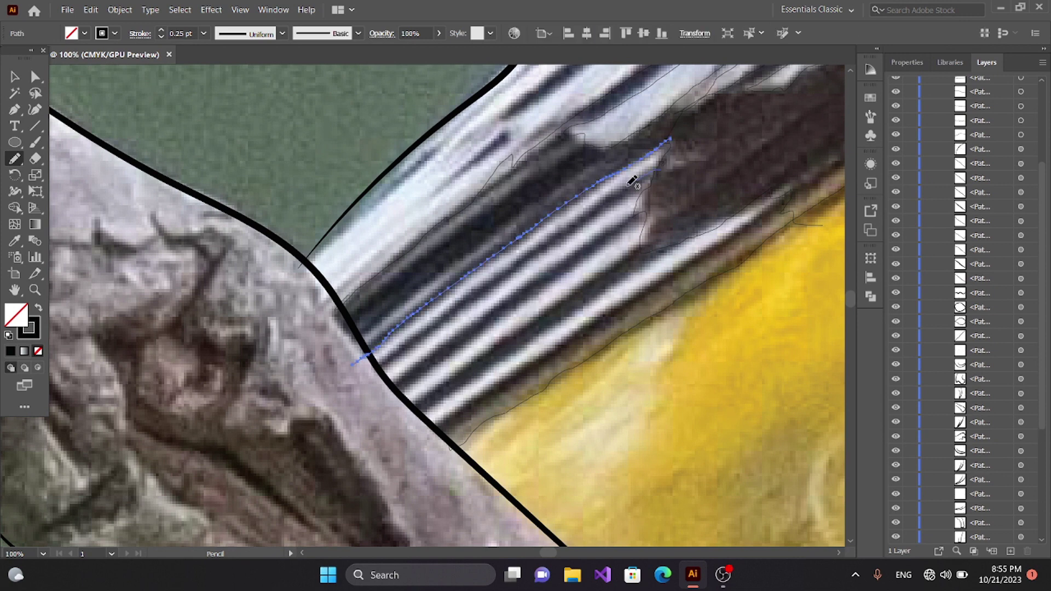
drag(660, 170, 365, 382)
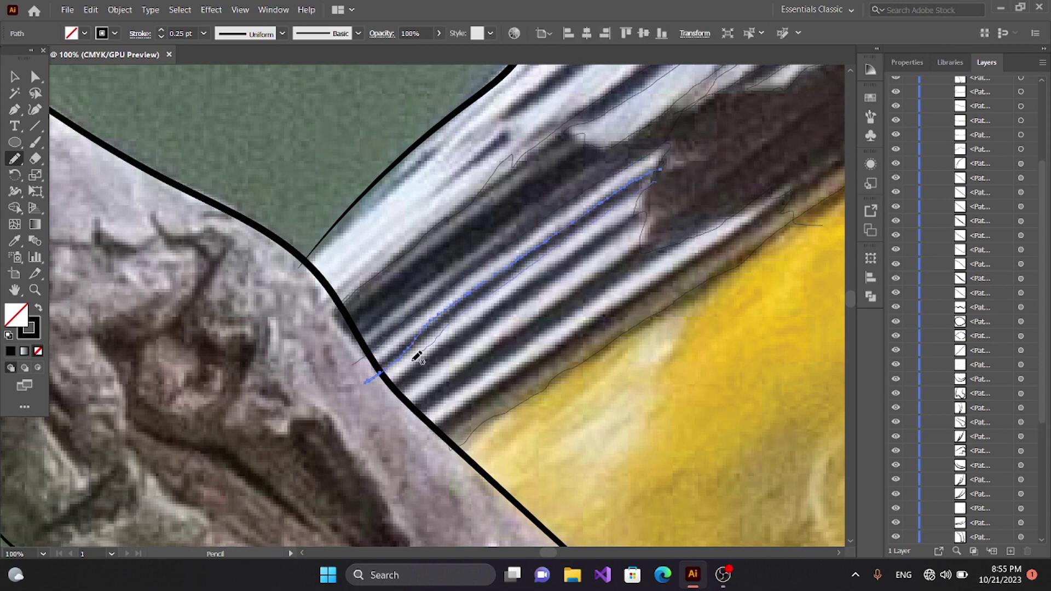
drag(654, 208, 392, 399)
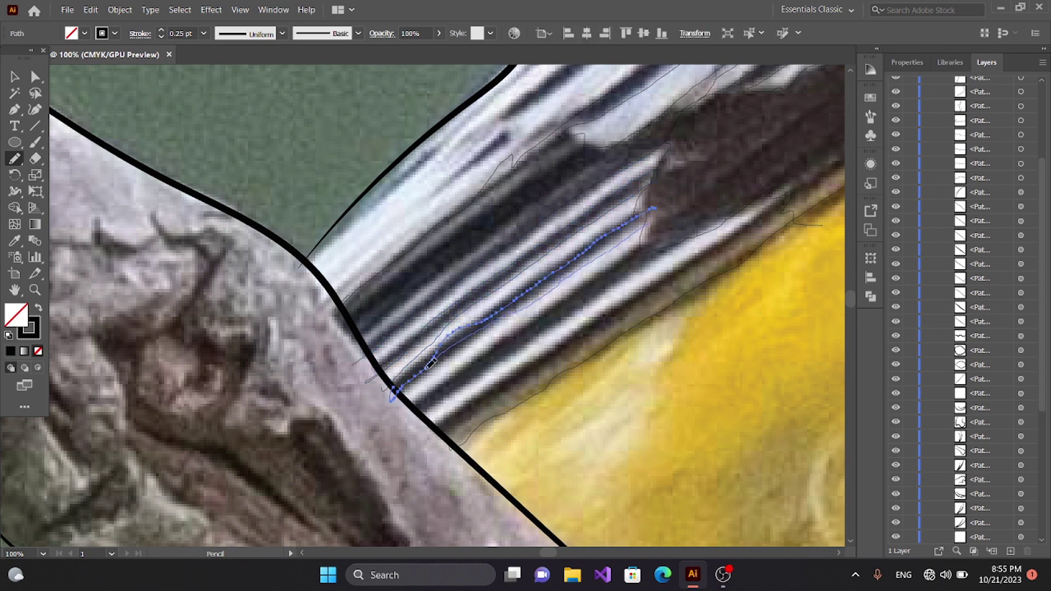
drag(655, 222, 414, 413)
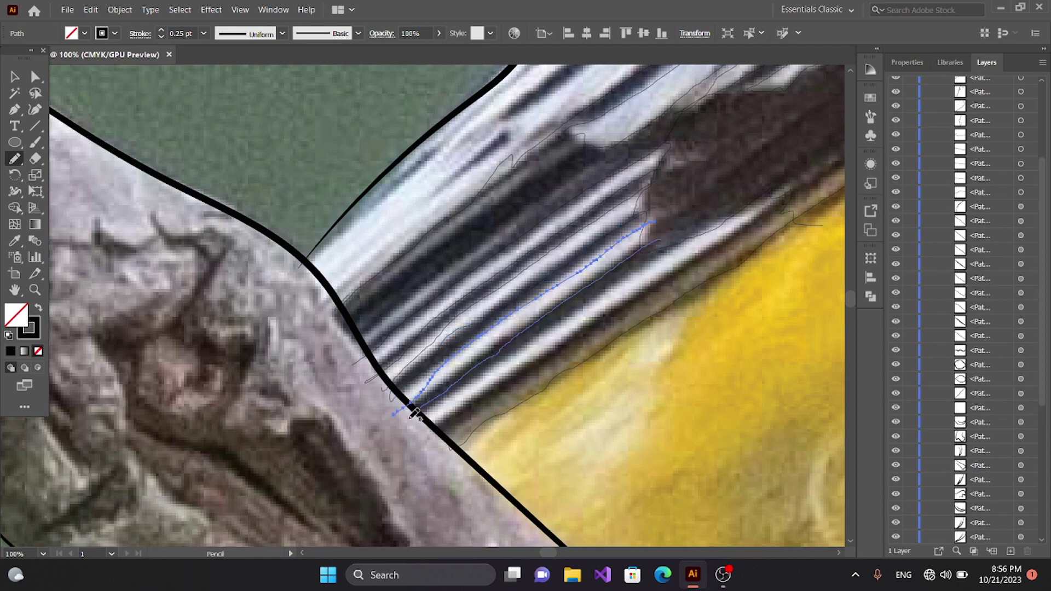
drag(801, 190, 417, 426)
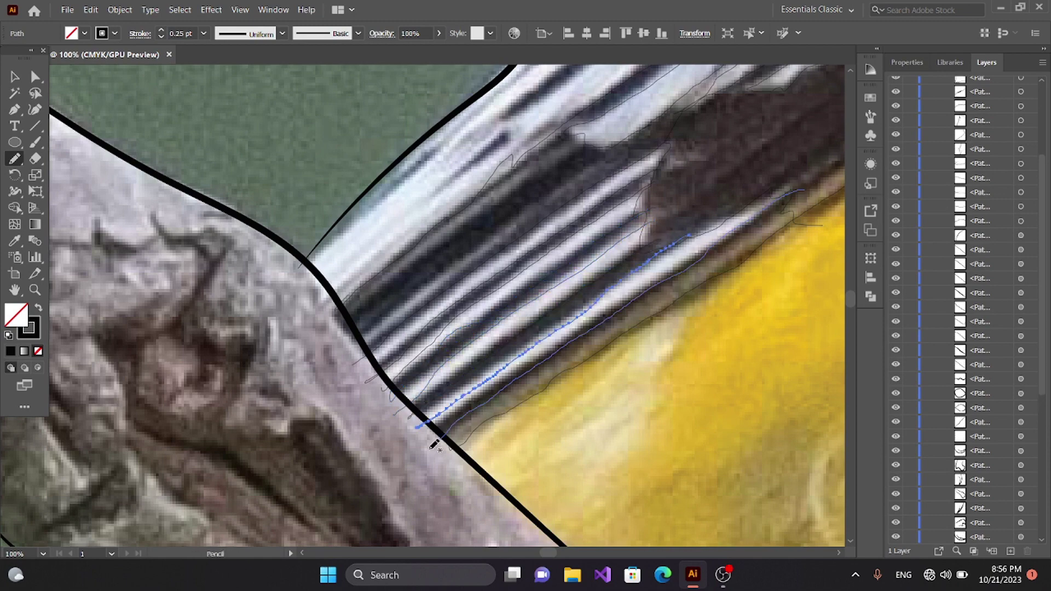
scroll(491, 321, down, 2)
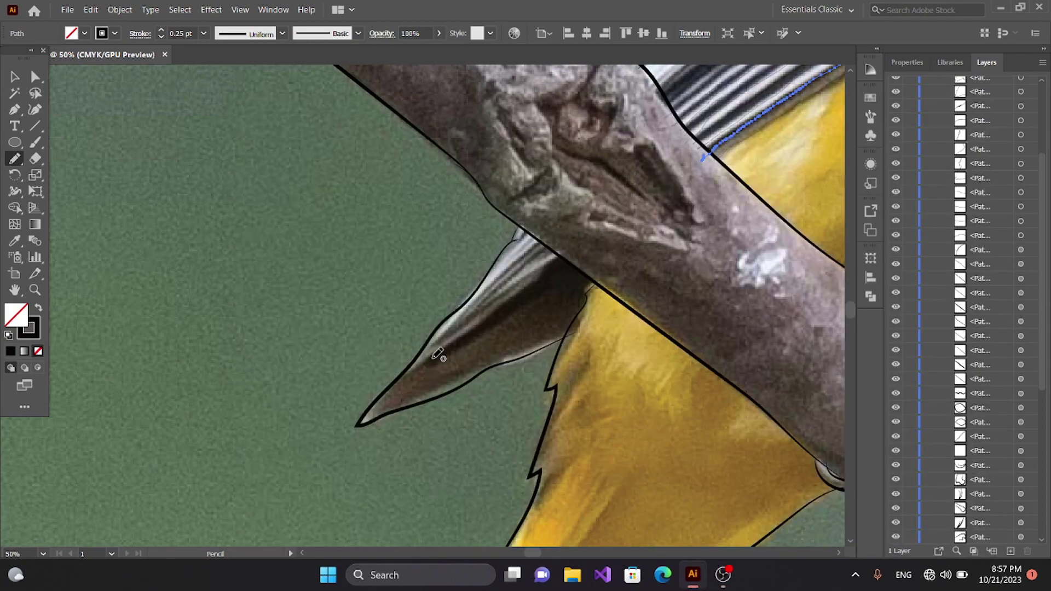
- Trace the upper tail feather edge near the wing tip, then toggle the reference photo's visibility
scroll(437, 355, up, 2)
scroll(610, 246, down, 1)
drag(608, 254, 397, 405)
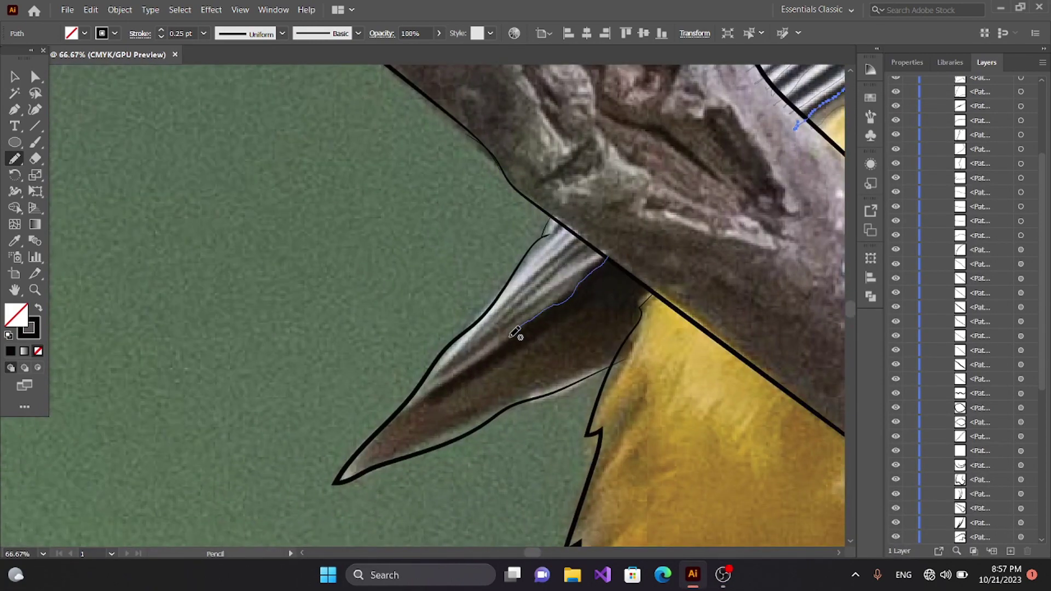
scroll(439, 399, up, 3)
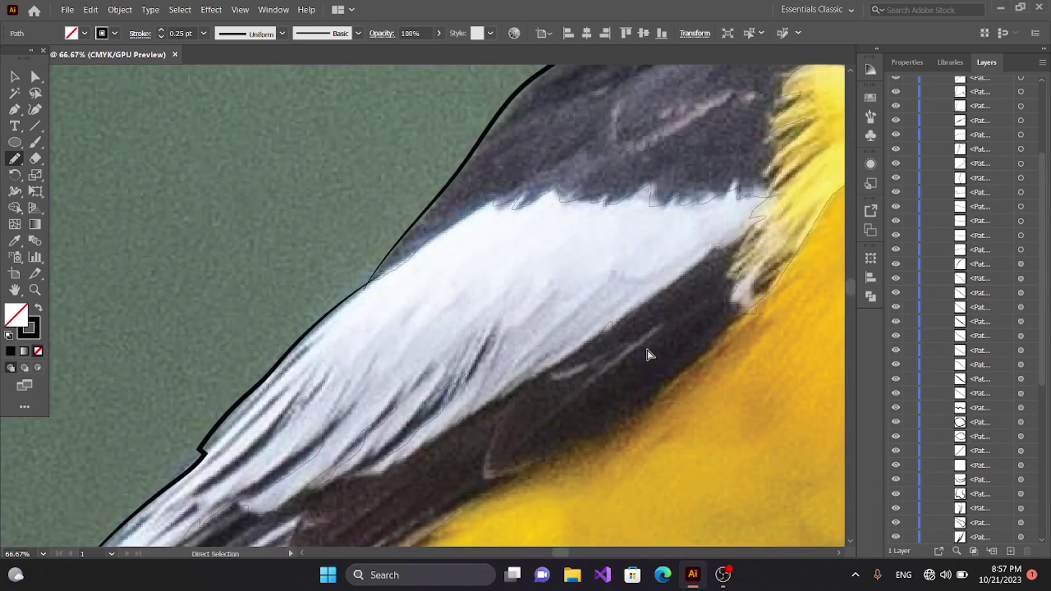
alt+scroll(647, 353, down, 5)
alt+scroll(647, 355, down, 3)
scroll(1038, 360, down, 5)
click(895, 536)
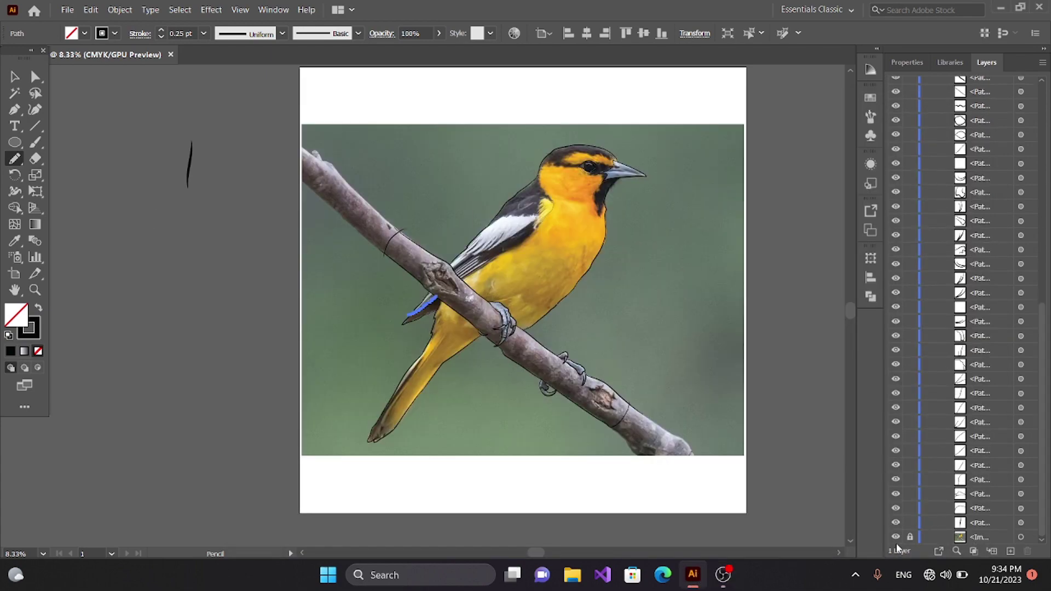
- Hide the reference photo and show the tracing as bare outlines with Direct Selection active
ctrl+click(895, 537)
scroll(963, 307, up, 15)
ctrl+click(895, 83)
click(35, 77)
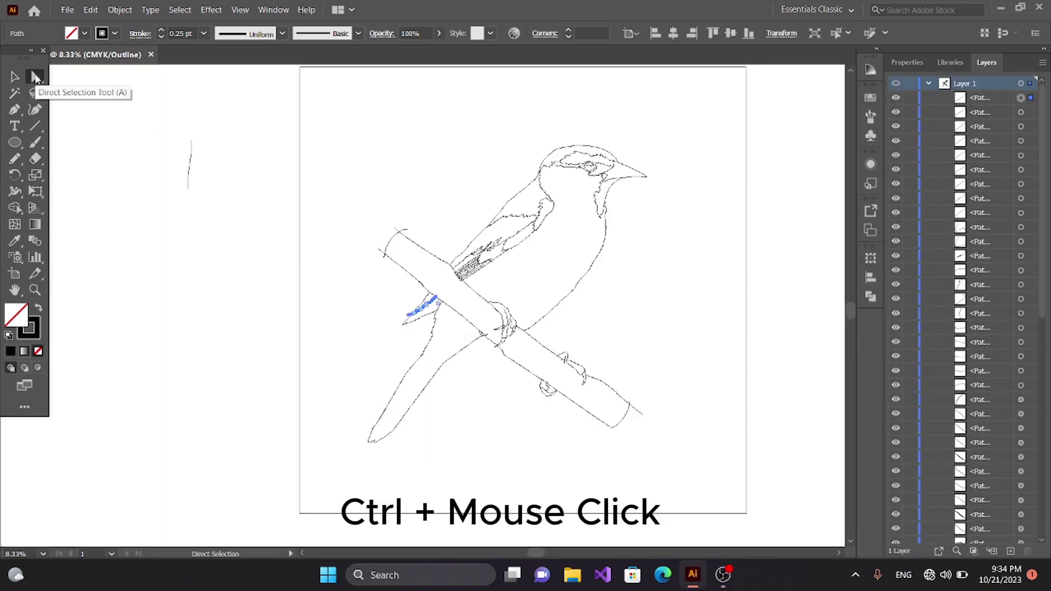
scroll(421, 304, up, 3)
scroll(682, 231, up, 3)
- Zoom in on the bird's head to inspect the beak, throat and eye outlines
mouse_move(718, 171)
mouse_down()
mouse_move(463, 337)
mouse_move(307, 403)
mouse_up()
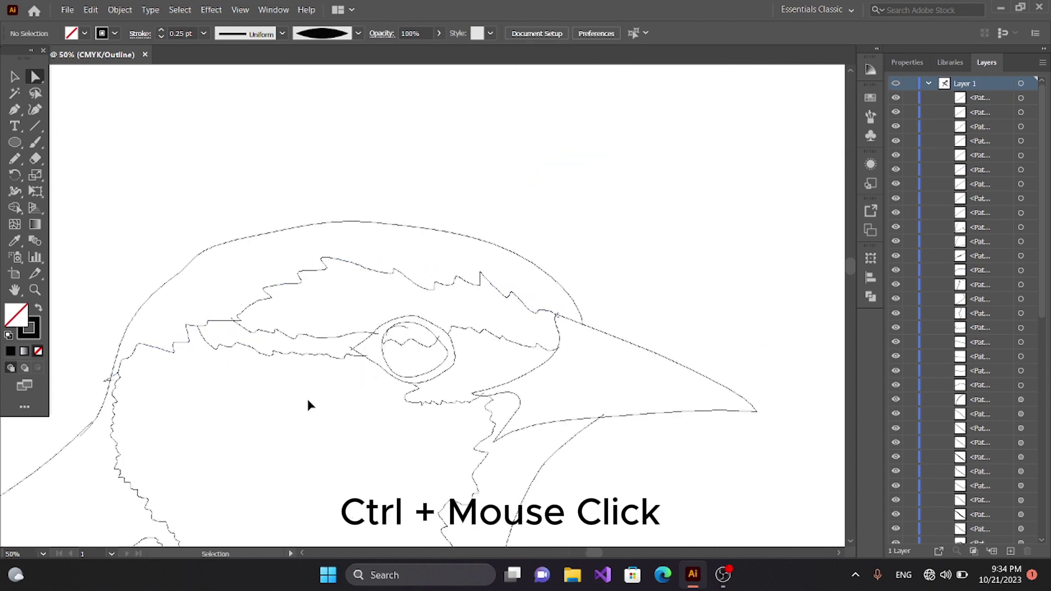
scroll(265, 237, up, 2)
scroll(387, 310, up, 2)
drag(387, 310, 615, 334)
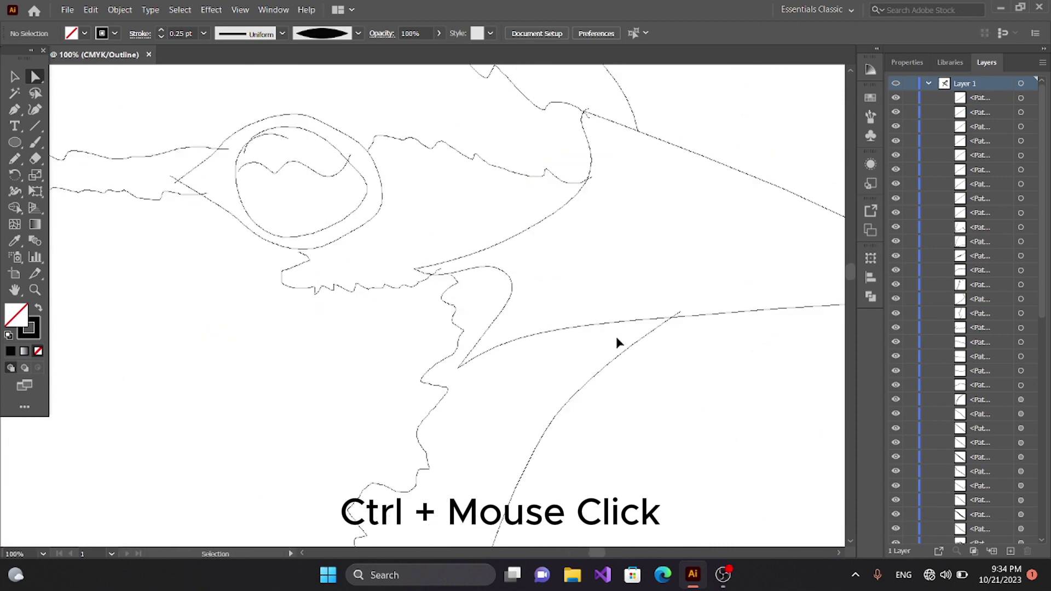
scroll(615, 334, up, 1)
mouse_move(474, 270)
mouse_down()
mouse_move(416, 410)
mouse_move(431, 394)
mouse_move(586, 387)
mouse_up()
mouse_move(270, 317)
mouse_down()
mouse_move(674, 300)
mouse_move(670, 254)
mouse_up()
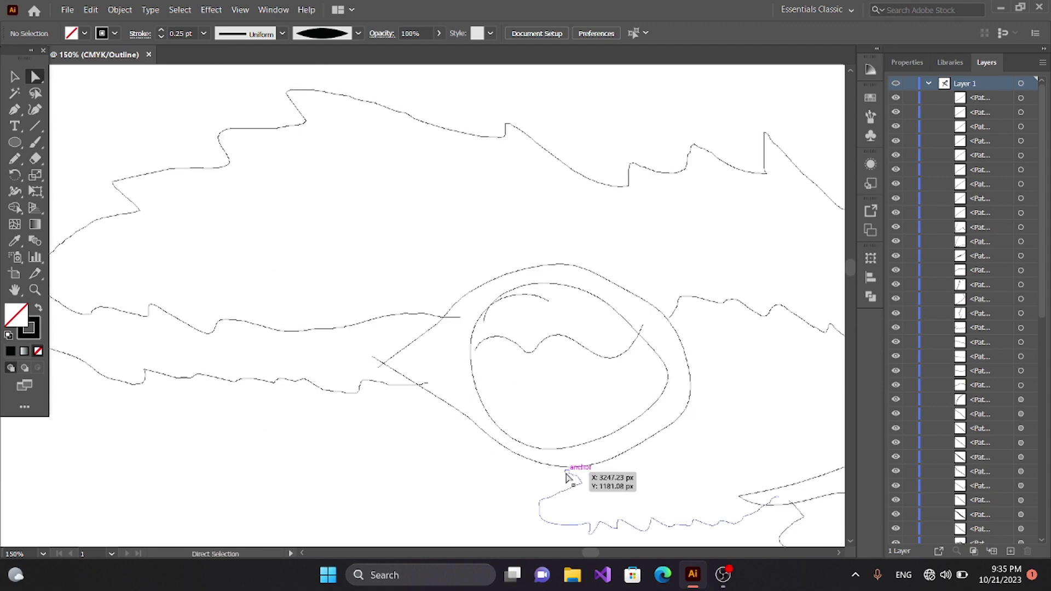
scroll(487, 356, up, 5)
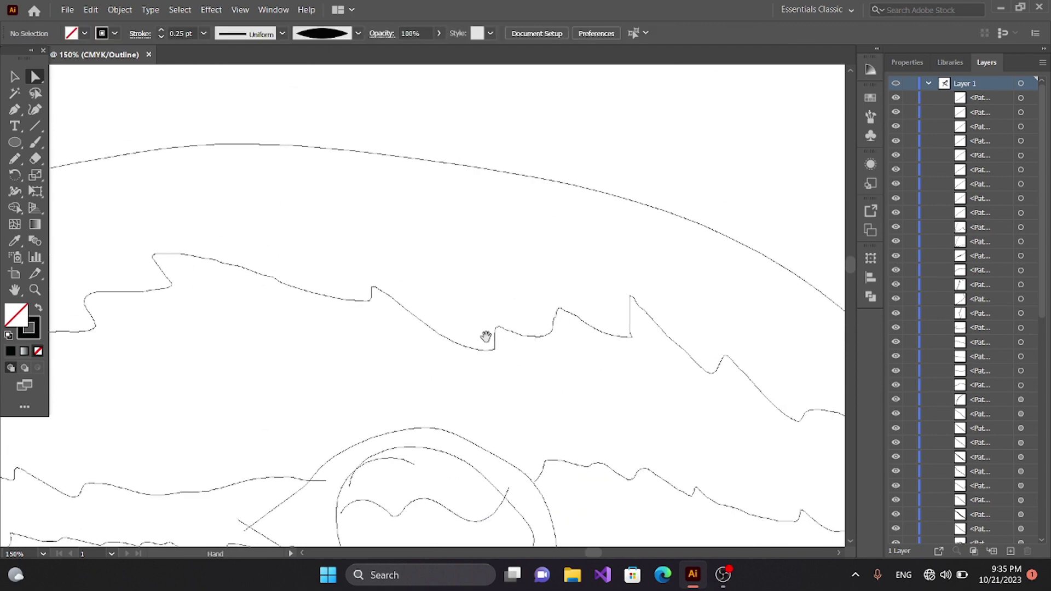
scroll(547, 285, up, 5)
scroll(493, 274, up, 3)
- Select a head path and adjust one of its anchors
click(403, 285)
click(387, 349)
scroll(391, 361, down, 5)
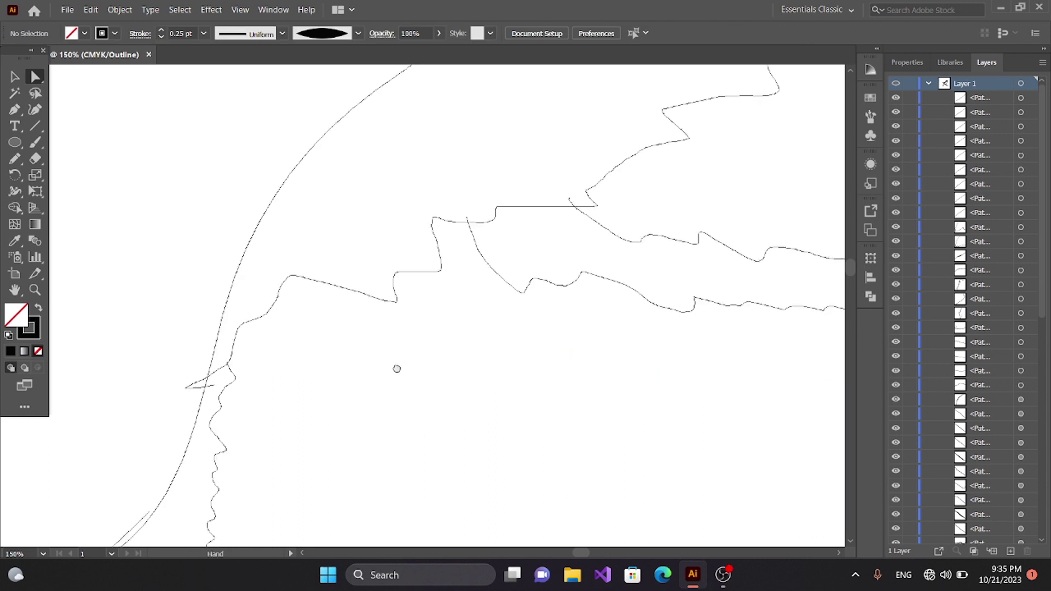
scroll(394, 368, left, 4)
drag(350, 236, 347, 241)
click(392, 287)
- Pan down the head outline and inspect the long diagonal traced lines
scroll(392, 286, down, 5)
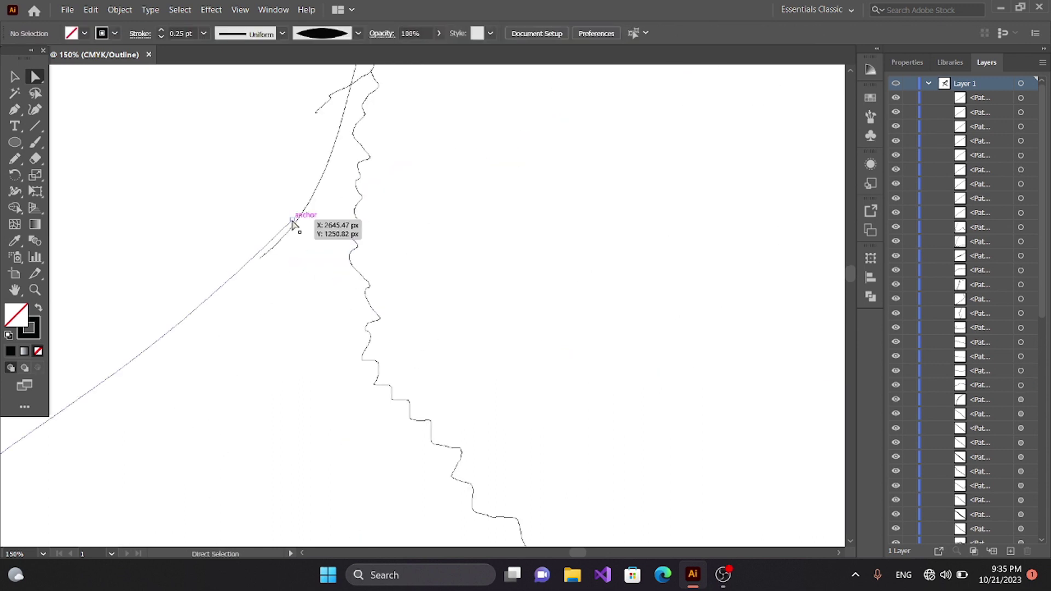
drag(263, 368, 367, 194)
scroll(467, 335, right, 5)
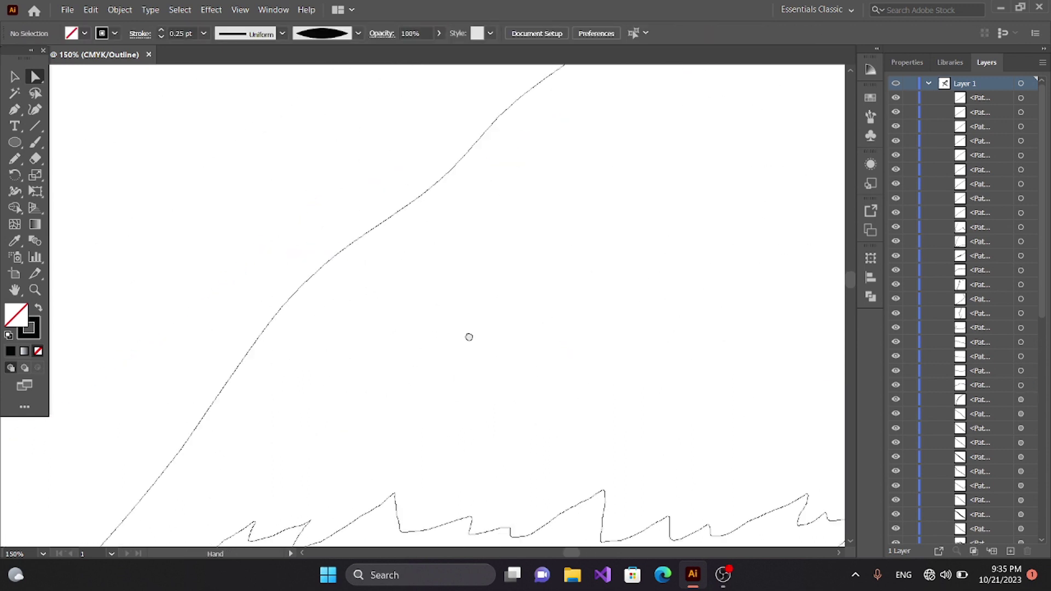
scroll(471, 291, down, 5)
scroll(410, 296, down, 3)
scroll(423, 350, down, 3)
scroll(423, 351, down, 3)
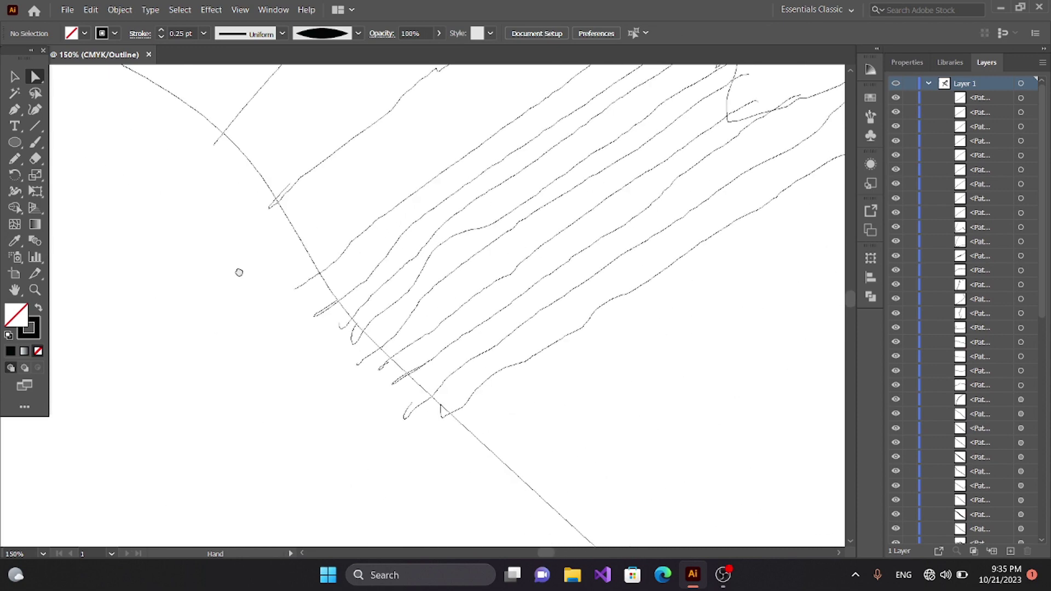
scroll(422, 376, right, 3)
click(418, 368)
click(577, 310)
scroll(577, 310, down, 3)
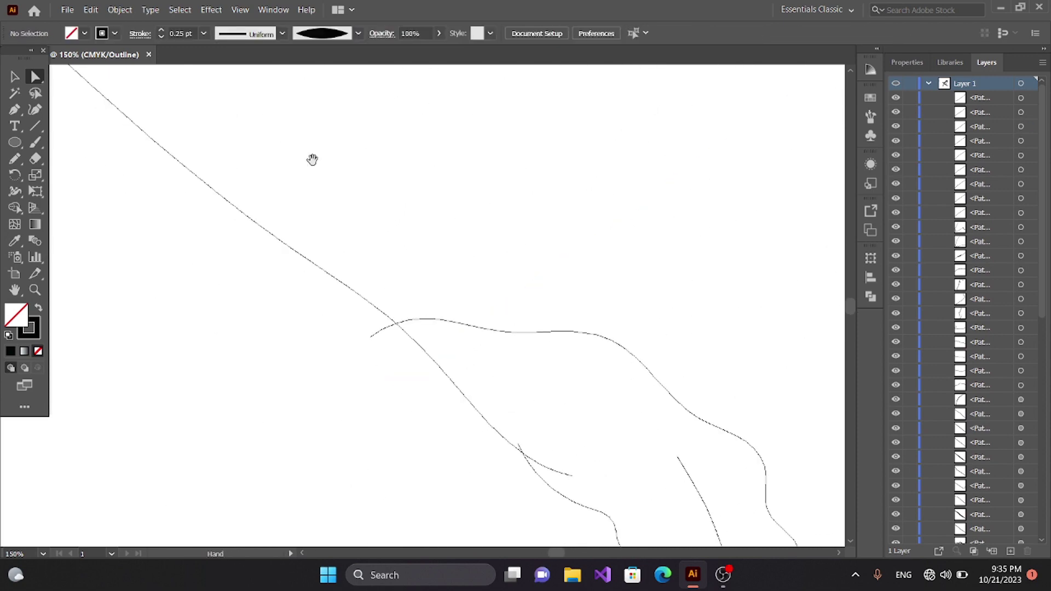
- Inspect the long diagonal tail paths and check the tail's closed tip
key(ctrl+minus)
key(ctrl+minus)
scroll(376, 347, down, 3)
scroll(591, 375, left, 5)
key(ctrl+plus)
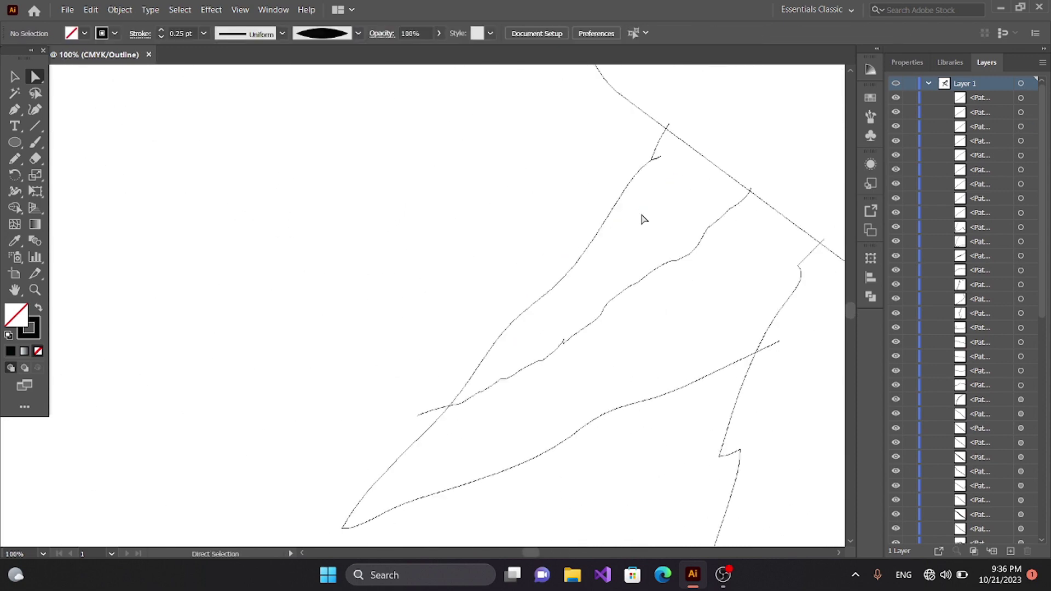
scroll(640, 219, right, 3)
scroll(511, 282, down, 5)
scroll(476, 364, down, 3)
click(634, 324)
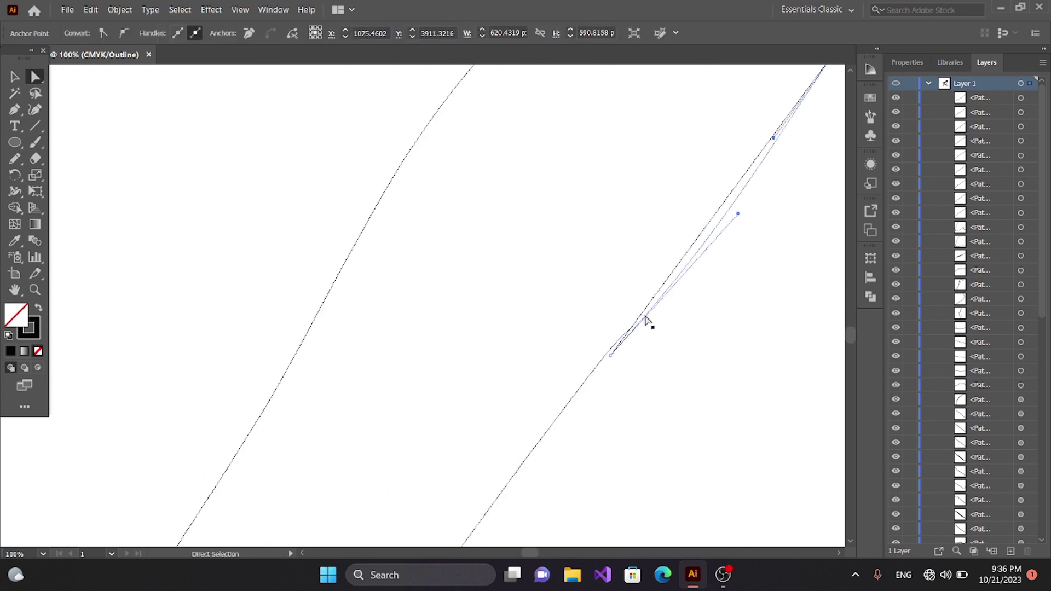
click(647, 356)
key(ctrl+minus)
key(ctrl+minus)
scroll(512, 466, down, 5)
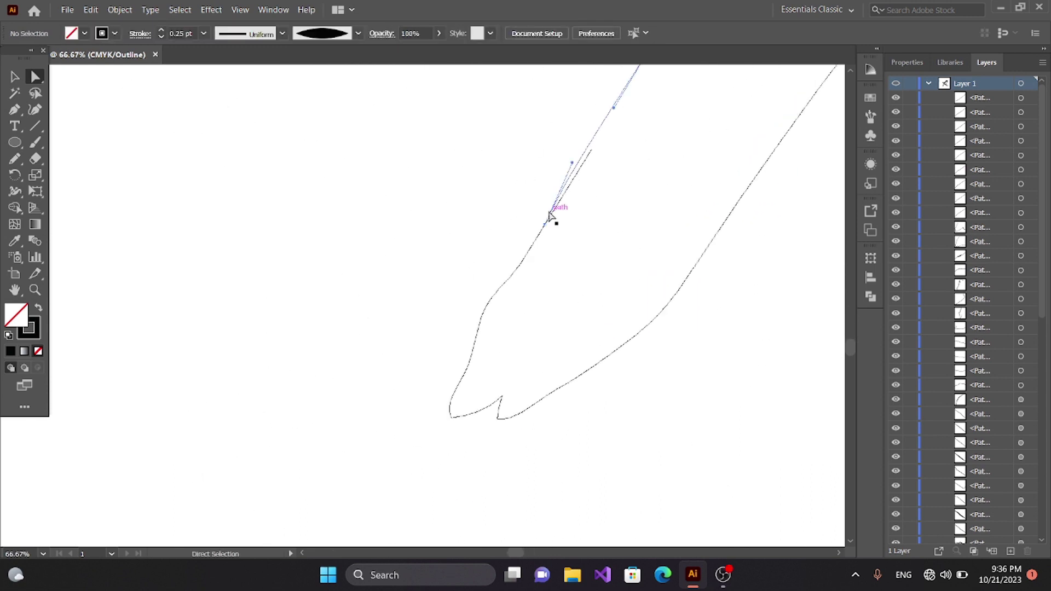
key(ctrl+plus)
- Inspect the feet on the branch and reshape the lower claw outline
drag(462, 469, 590, 374)
scroll(590, 373, up, 5)
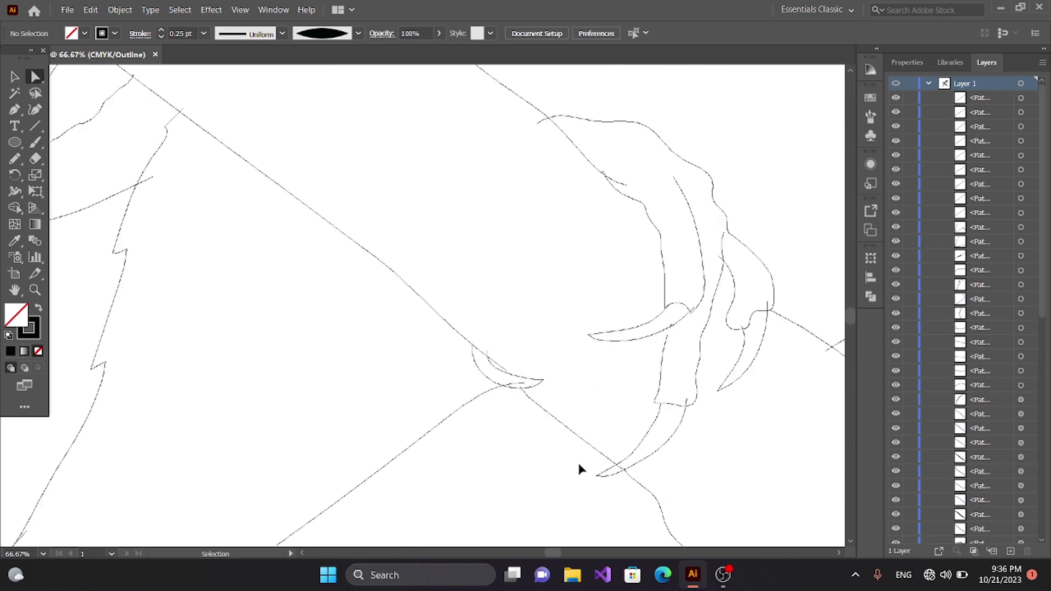
key(ctrl+plus)
click(561, 411)
click(552, 480)
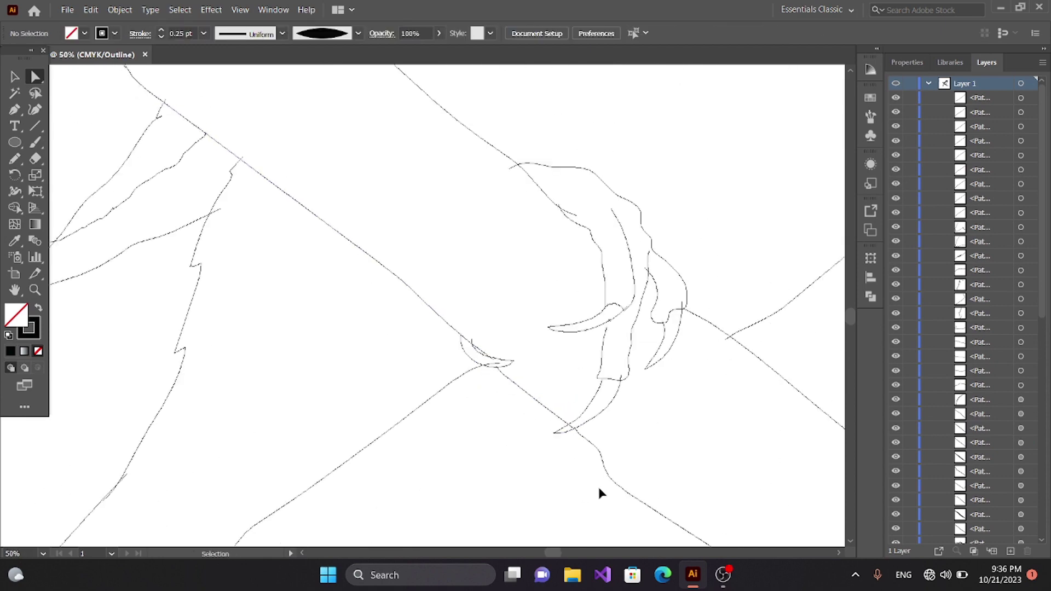
mouse_move(614, 465)
mouse_down()
mouse_move(438, 312)
mouse_move(449, 216)
mouse_up()
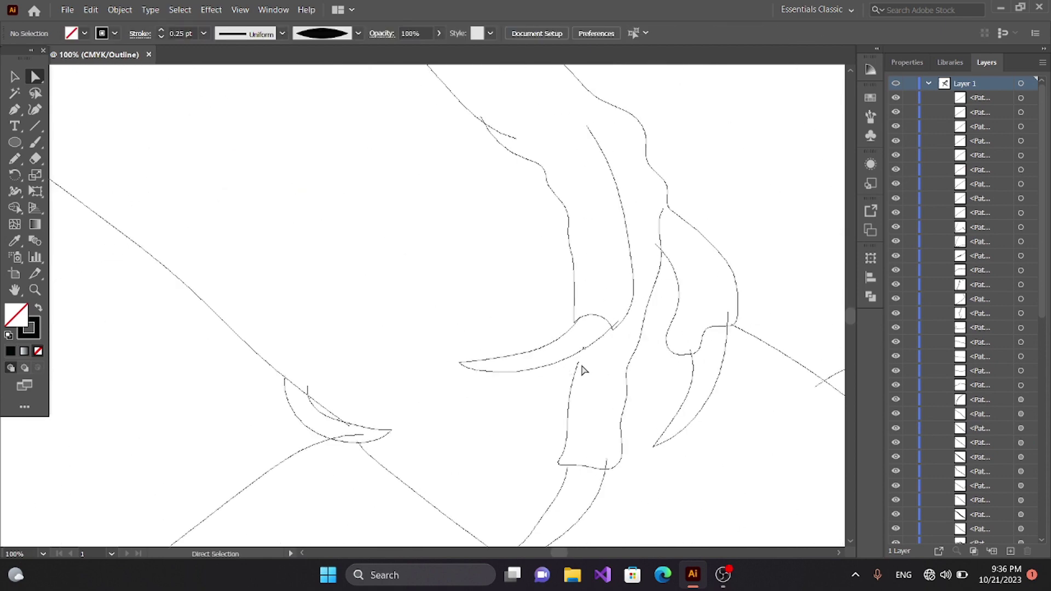
click(586, 340)
drag(586, 339, 608, 274)
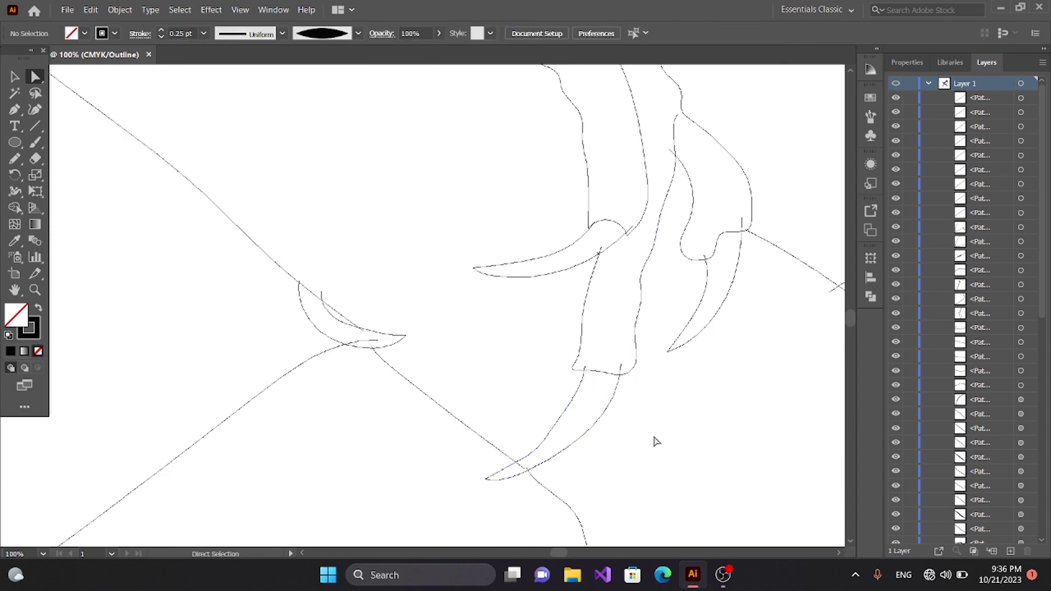
mouse_move(653, 438)
mouse_down()
mouse_move(671, 368)
mouse_move(547, 423)
mouse_move(652, 312)
mouse_move(567, 234)
mouse_up()
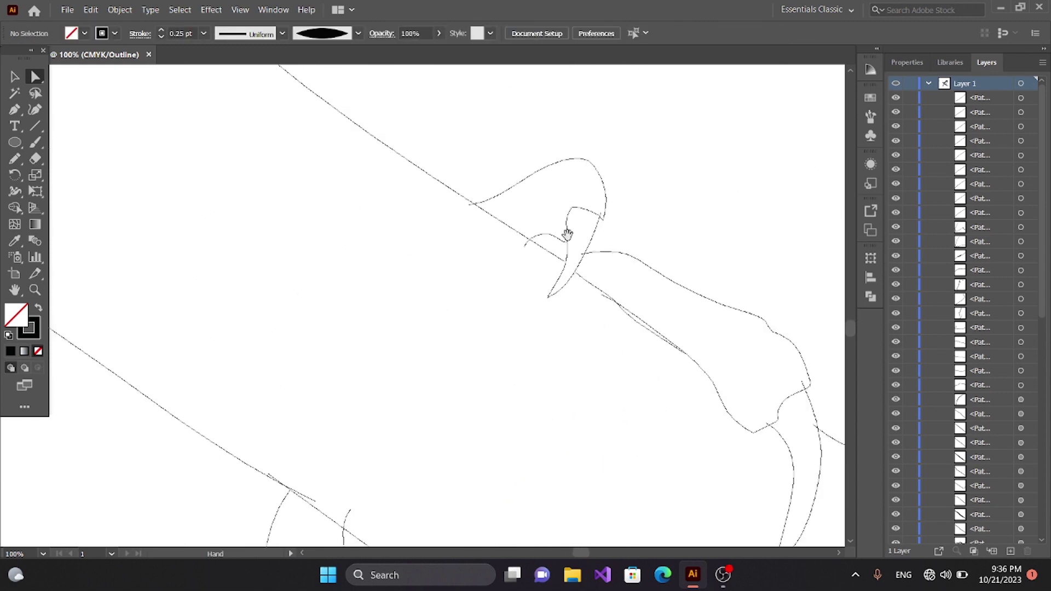
- Inspect the anchors on the long branch line
mouse_move(647, 421)
mouse_down()
mouse_move(673, 162)
mouse_move(368, 324)
mouse_move(567, 323)
mouse_move(296, 300)
mouse_up()
click(355, 303)
scroll(446, 258, down, 3)
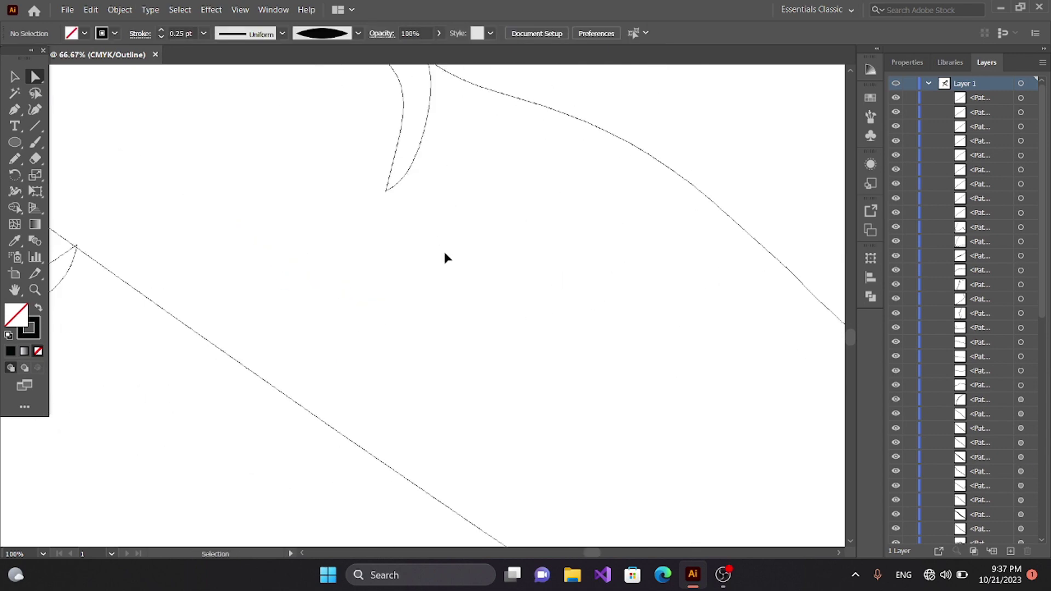
mouse_move(446, 257)
mouse_down()
mouse_move(419, 240)
mouse_move(451, 350)
mouse_move(584, 313)
mouse_move(453, 356)
mouse_move(558, 457)
mouse_up()
scroll(419, 240, up, 3)
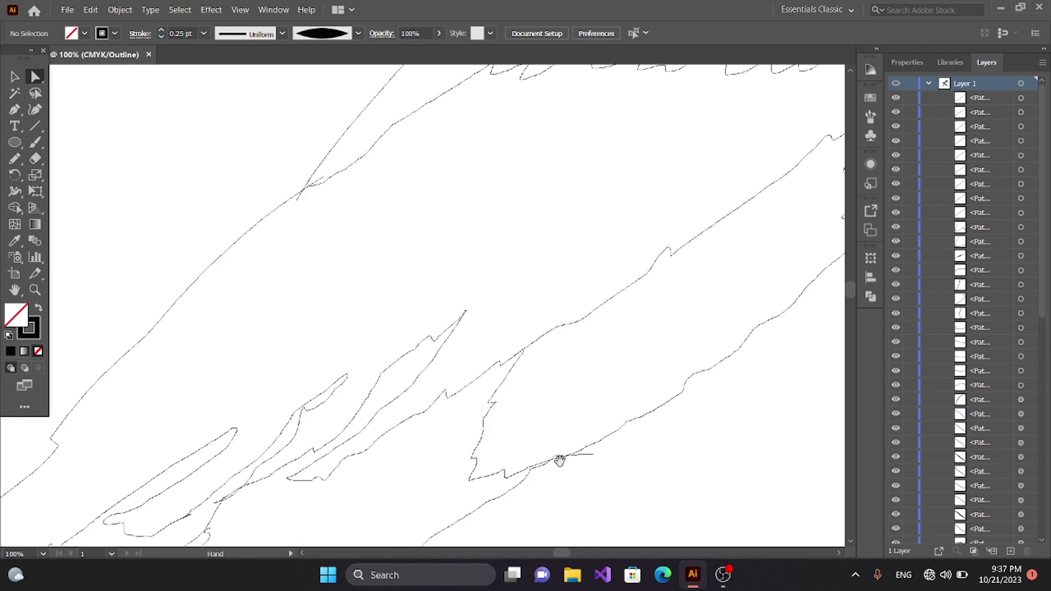
- Marquee-select the stray leftover line among the jagged strokes and delete it
mouse_move(626, 372)
mouse_down()
mouse_move(600, 356)
mouse_move(577, 298)
mouse_move(770, 395)
mouse_up()
scroll(770, 396, down, 8)
drag(145, 223, 190, 345)
key(Delete)
key(ctrl+a)
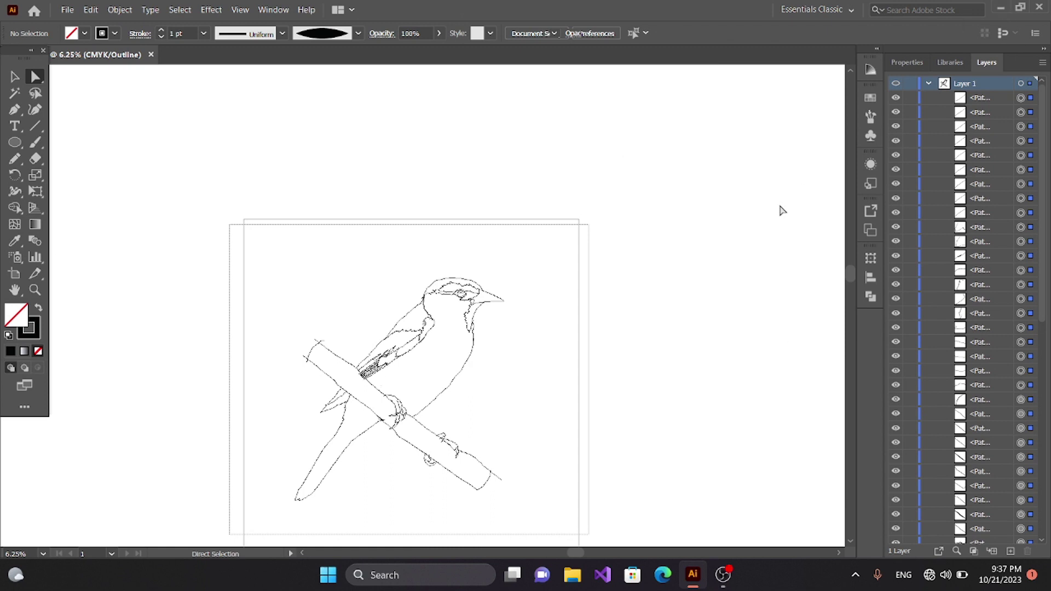
- Select all the artwork for Shape Builder, then deselect and zoom in on the head
key(ctrl+a)
key(shift+m)
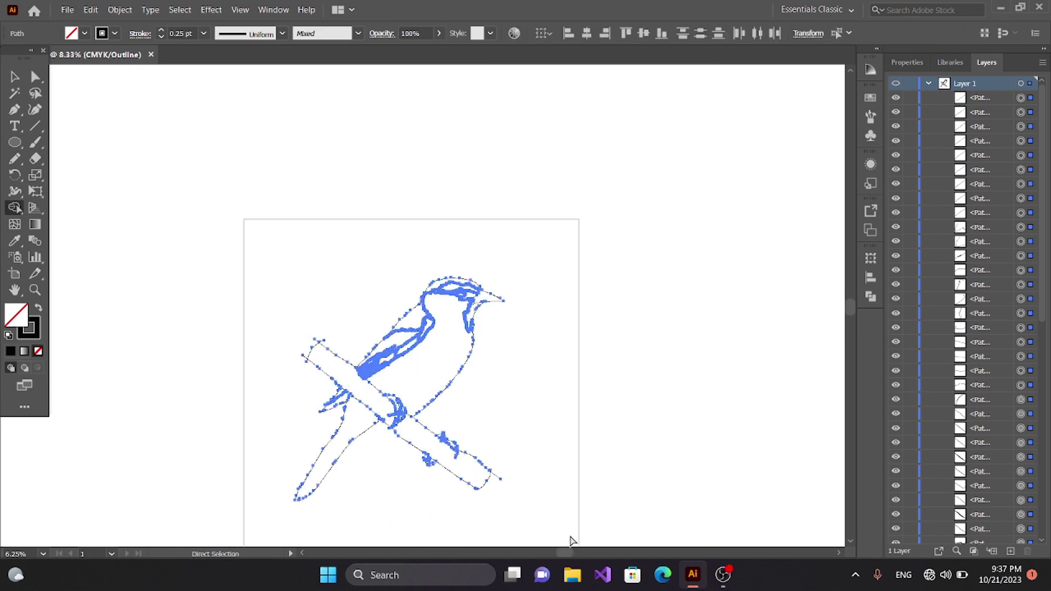
scroll(390, 414, up, 4)
scroll(290, 198, up, 3)
scroll(290, 198, up, 6)
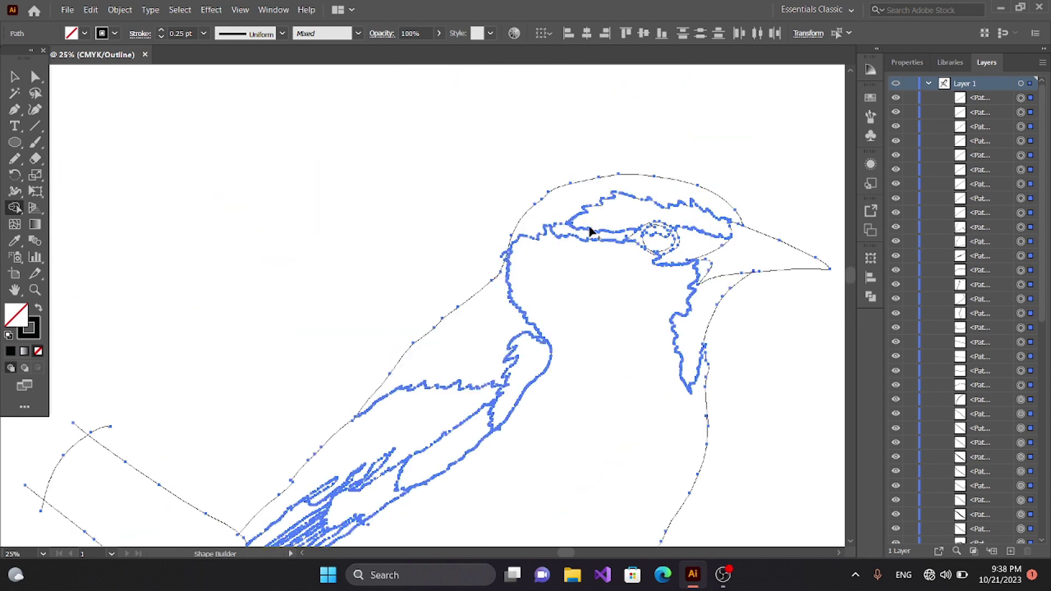
key(a)
key(ctrl+shift+a)
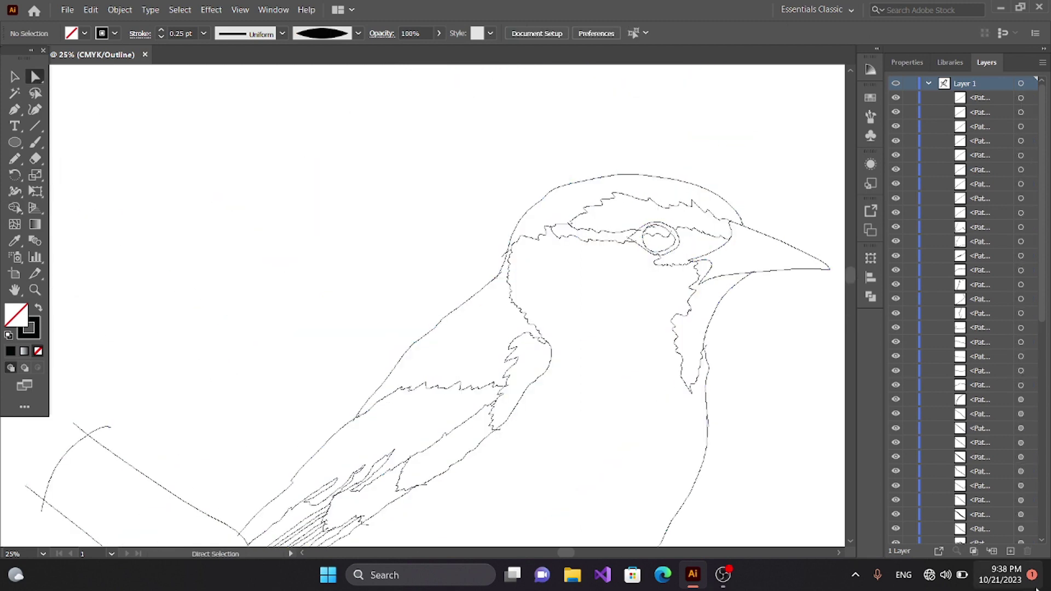
scroll(575, 364, up, 3)
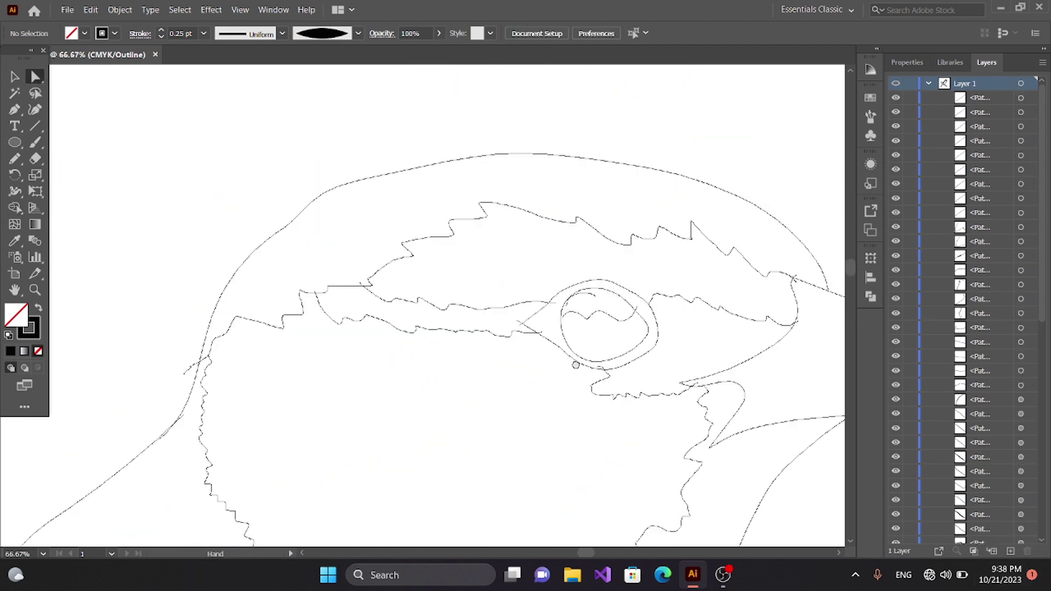
- Inspect the wavy eye path, then return to Preview mode with the whole artboard fitted
click(562, 319)
drag(559, 385, 514, 274)
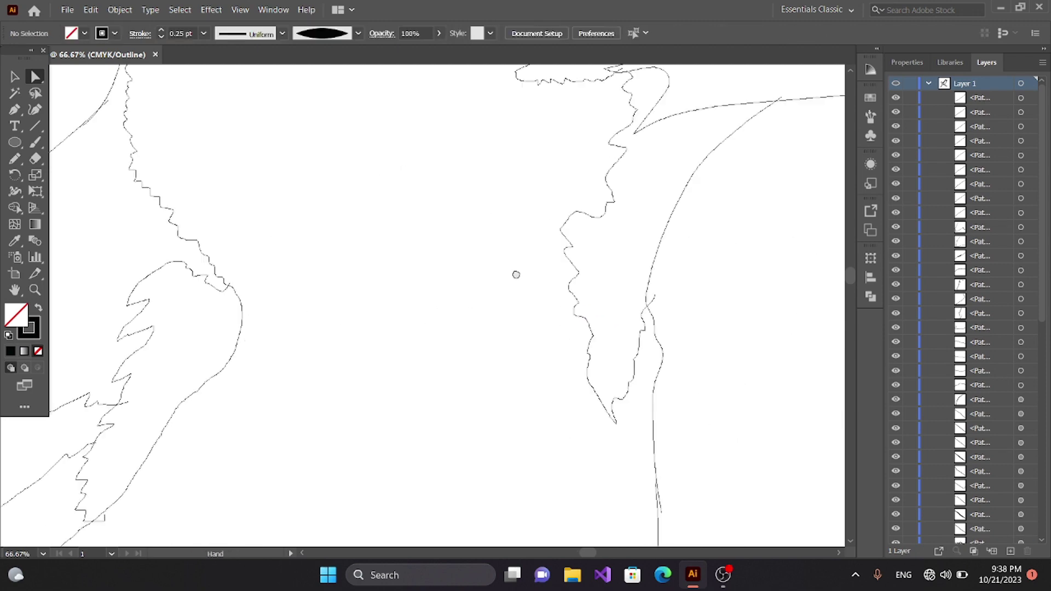
key(ctrl+y)
key(ctrl+0)
- Save the file and place a copy of the bird photo beside the artboard
key(ctrl+plus)
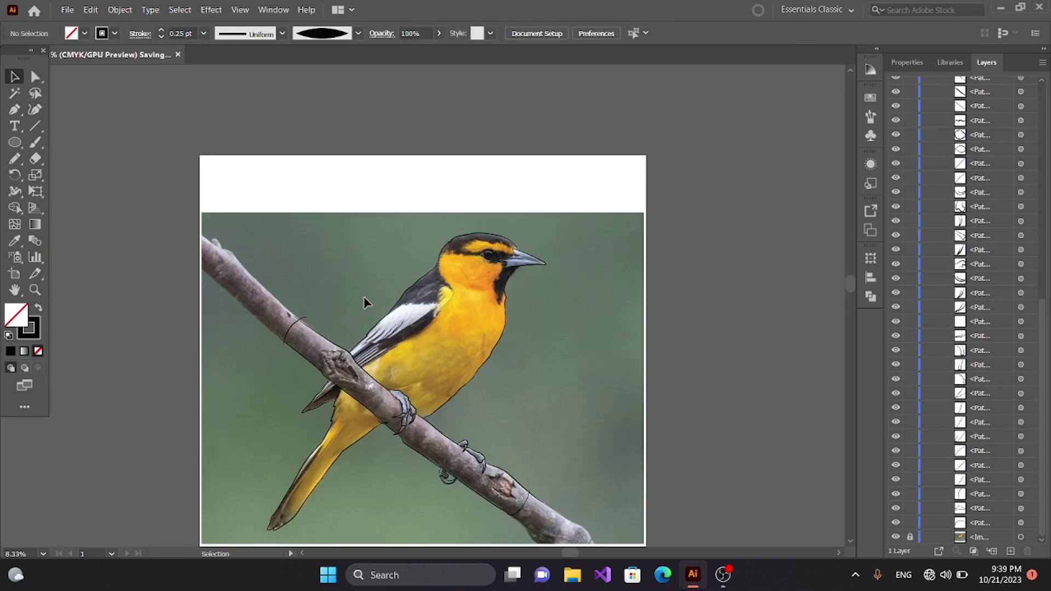
key(ctrl+s)
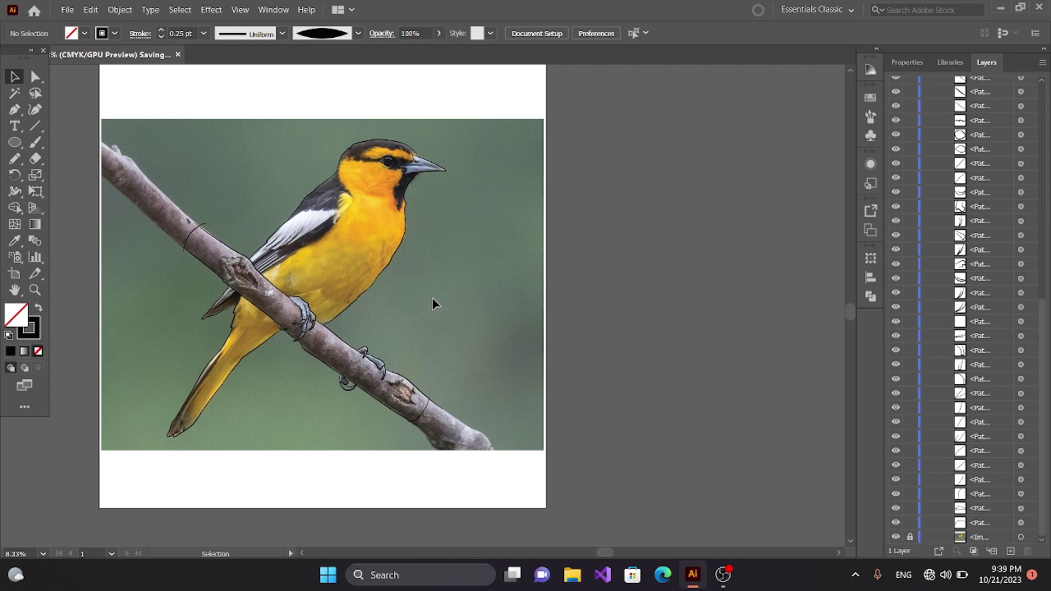
drag(431, 297, 877, 474)
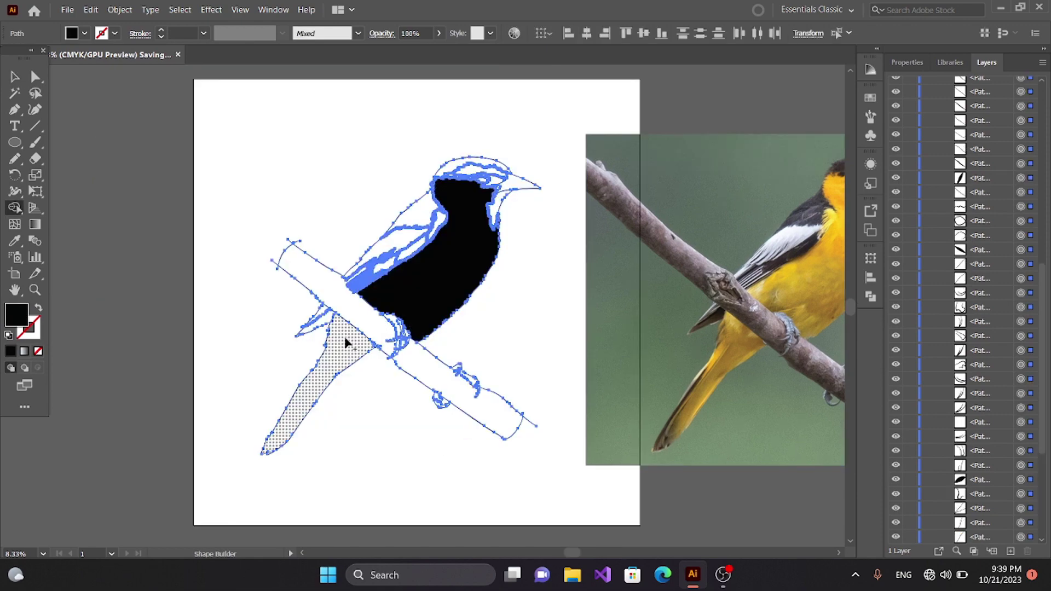
key(a)
key(ctrl+shift+a)
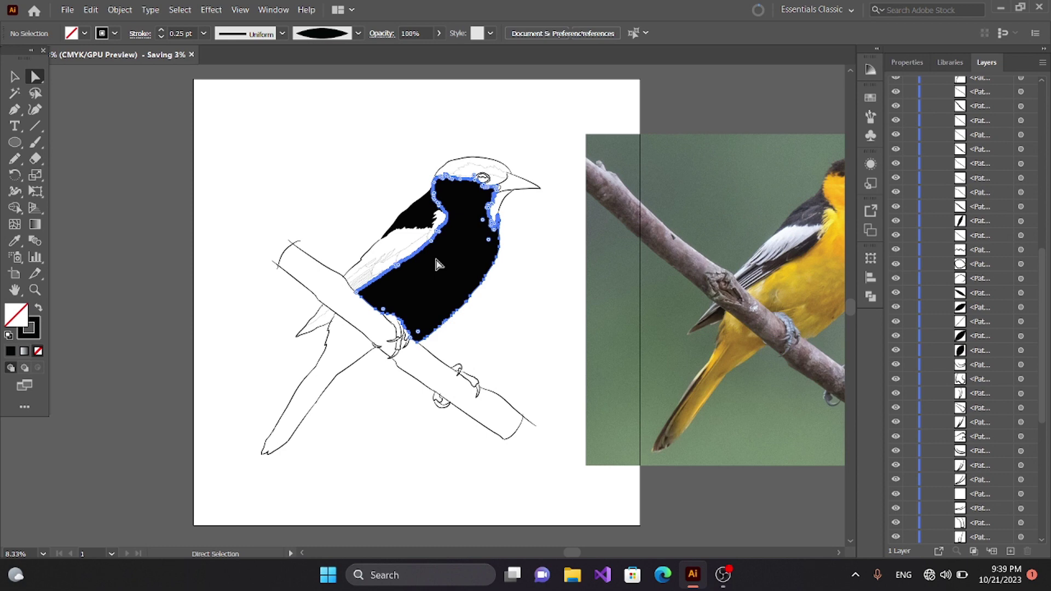
- Fill the body with a dark-to-orange gradient sampled from the photo; make the wing patch brown-black
click(438, 264)
key(period)
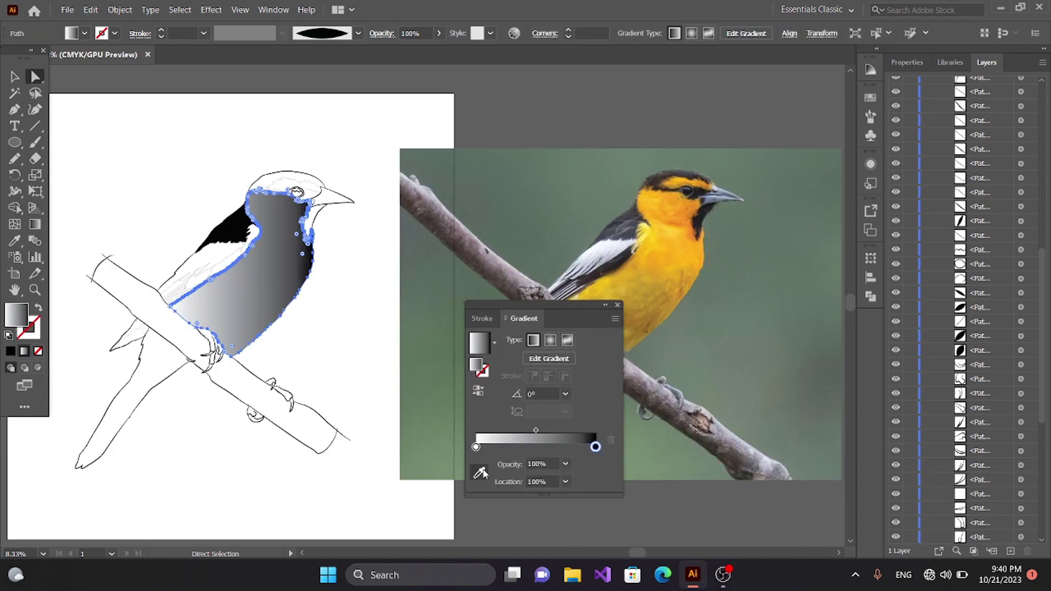
click(480, 472)
click(681, 214)
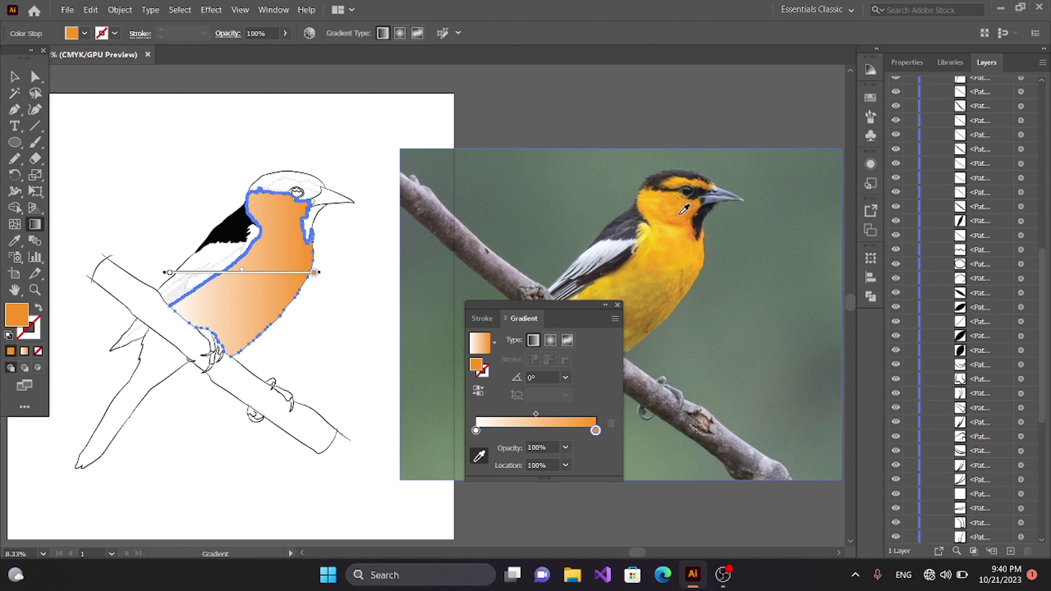
click(598, 288)
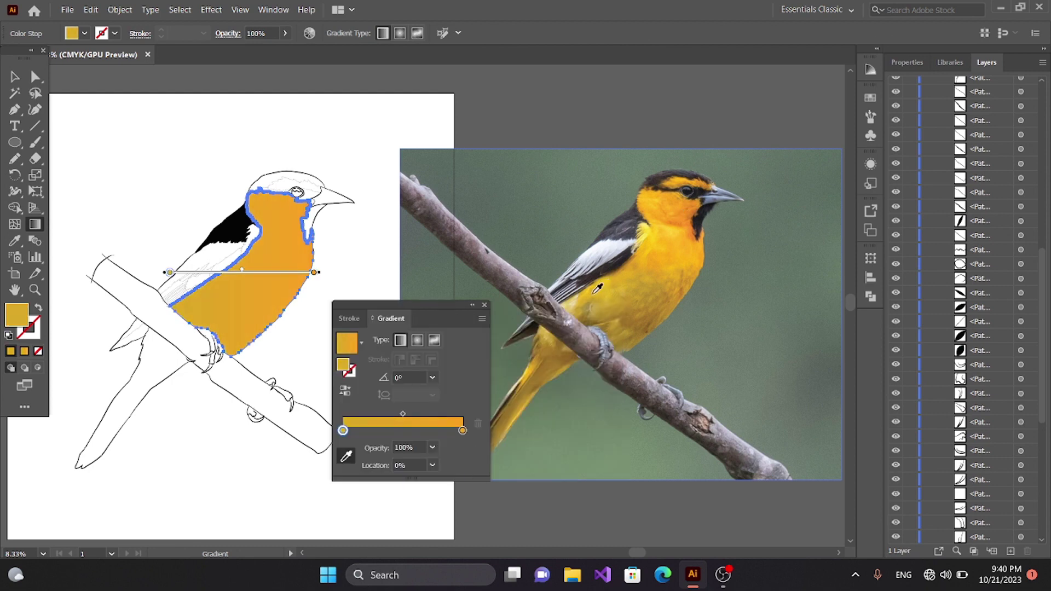
click(662, 297)
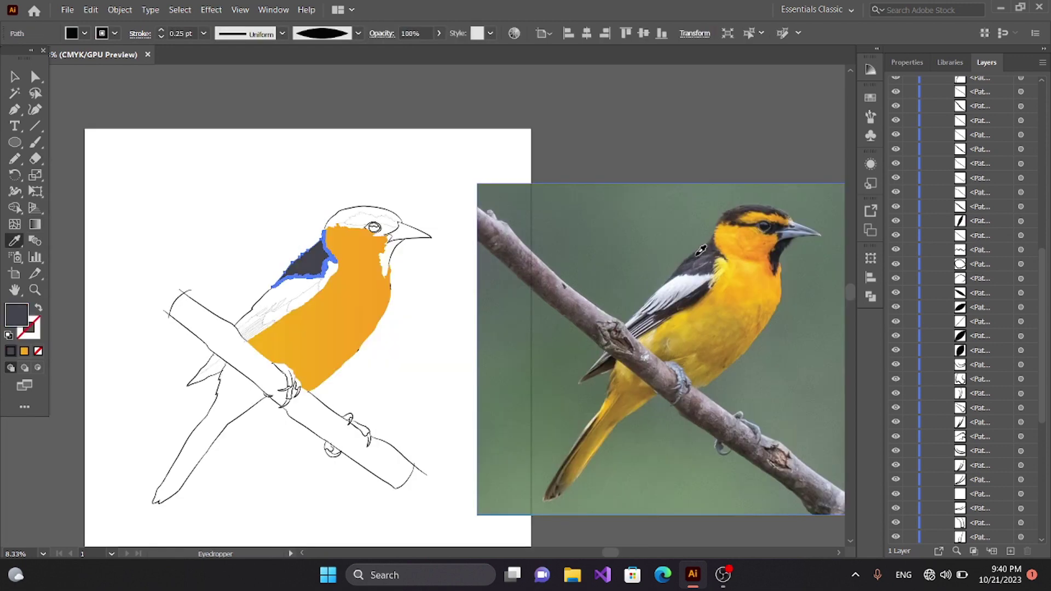
click(739, 209)
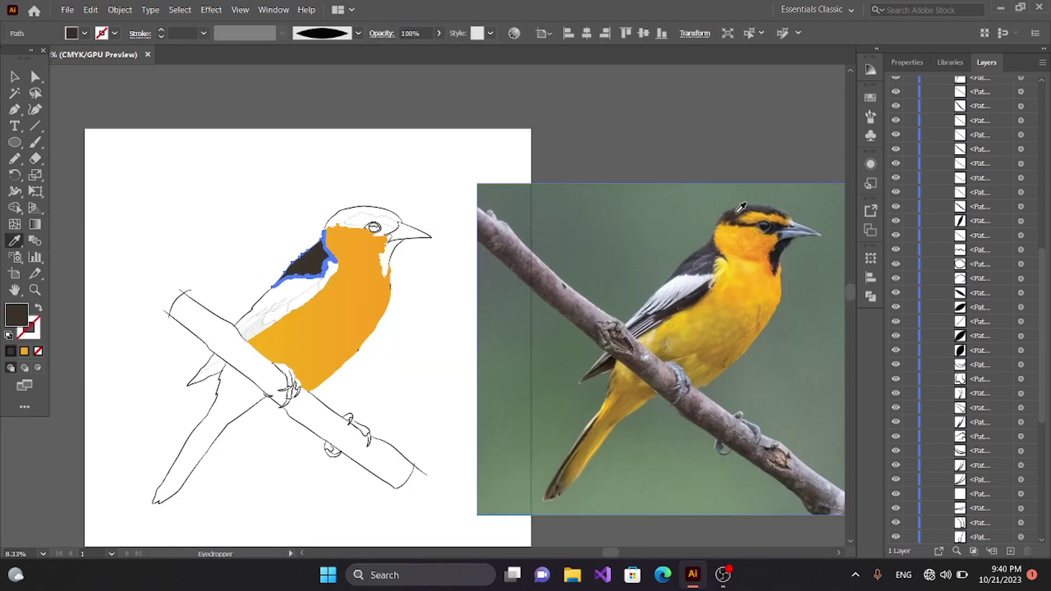
key(v)
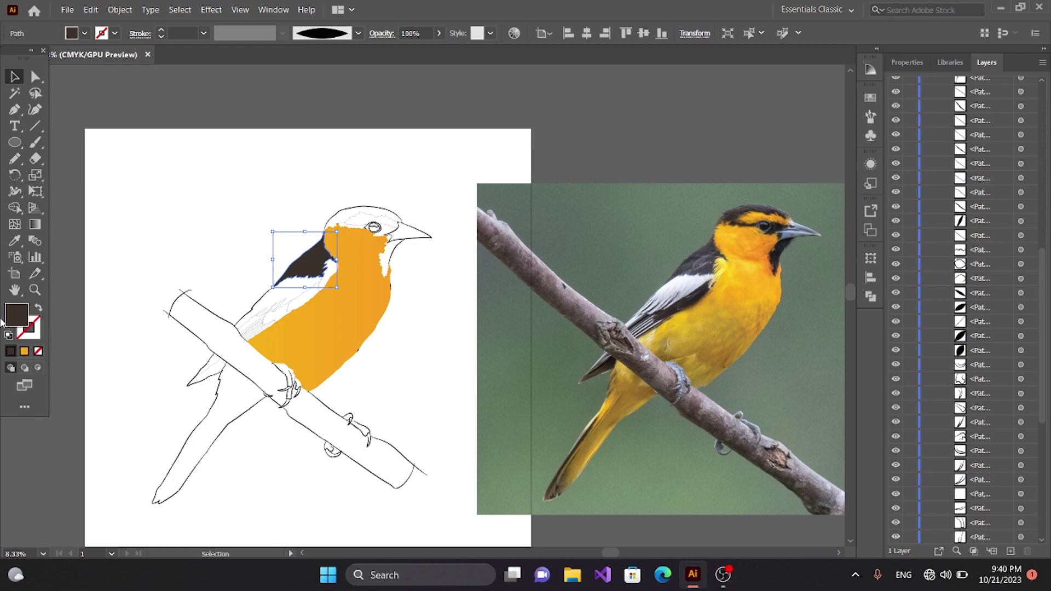
key(ctrl+a)
key(shift+m)
key(ctrl+equal)
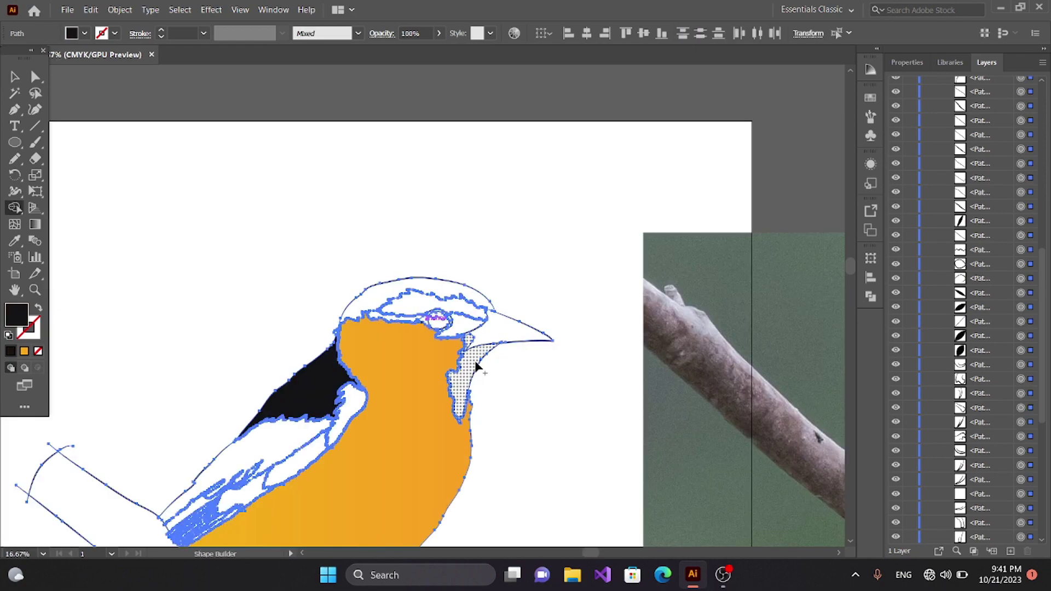
mouse_move(739, 451)
mouse_down()
mouse_move(373, 315)
mouse_move(209, 339)
mouse_up()
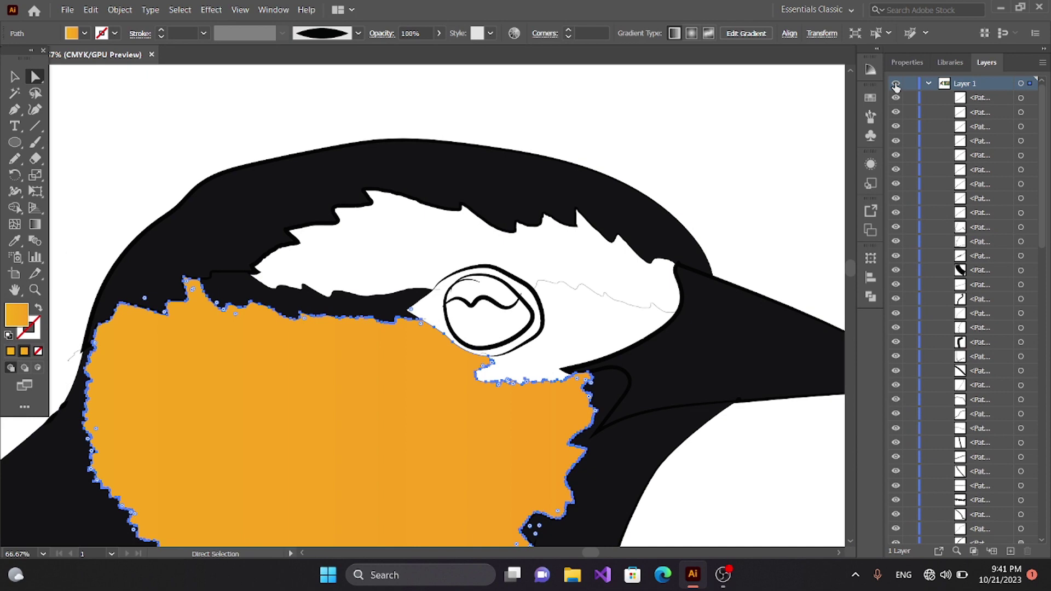
- Tweak the eye outline in Outline view, keep the cap black, and sample a blue-grey beak colour
key(ctrl+y)
drag(536, 290, 533, 292)
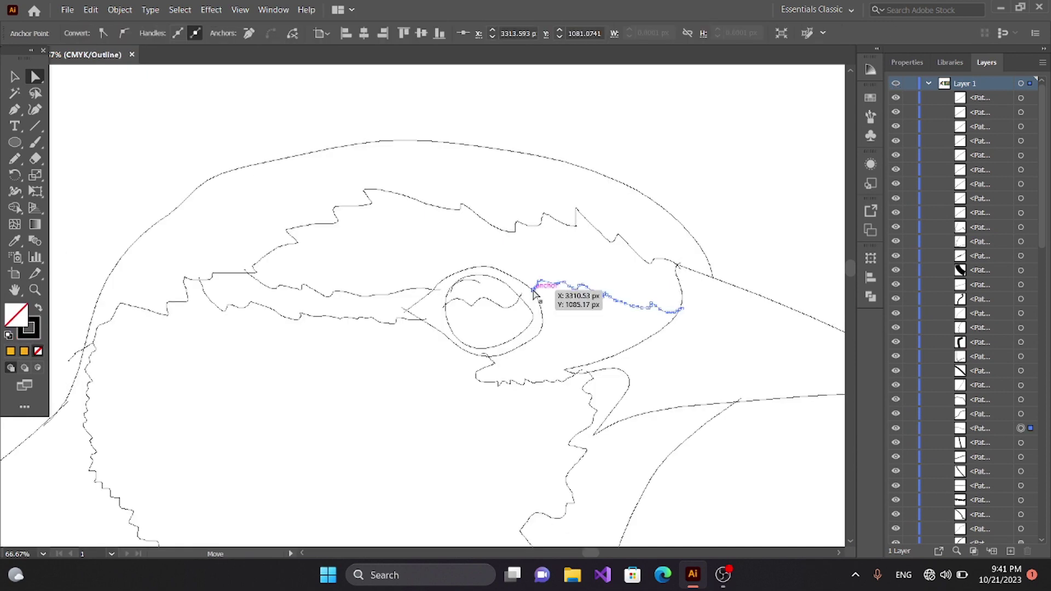
key(ctrl+y)
click(190, 230)
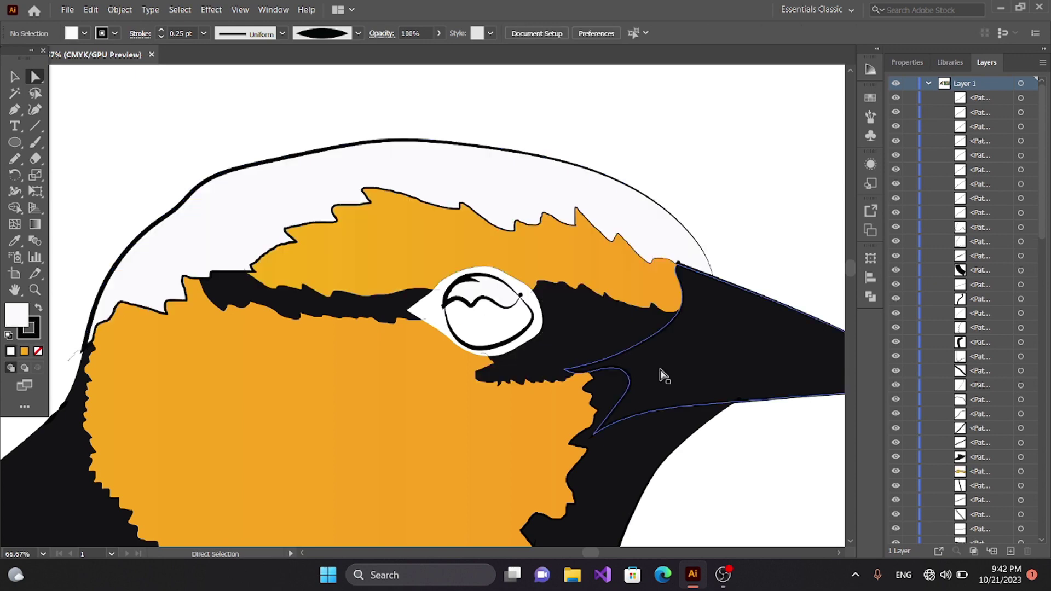
click(665, 414)
key(i)
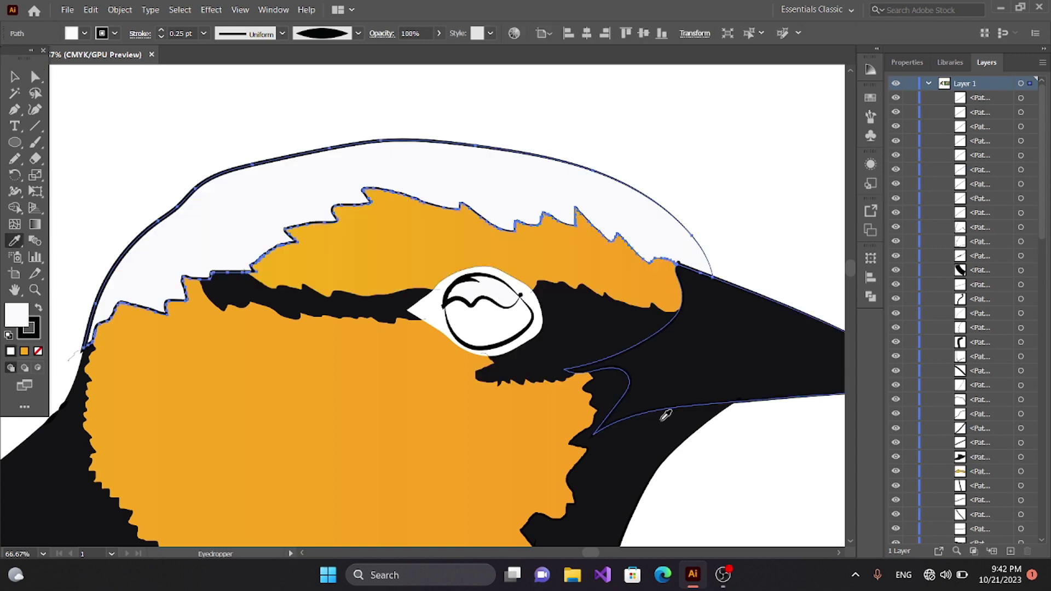
key(ctrl+z)
key(shift+m)
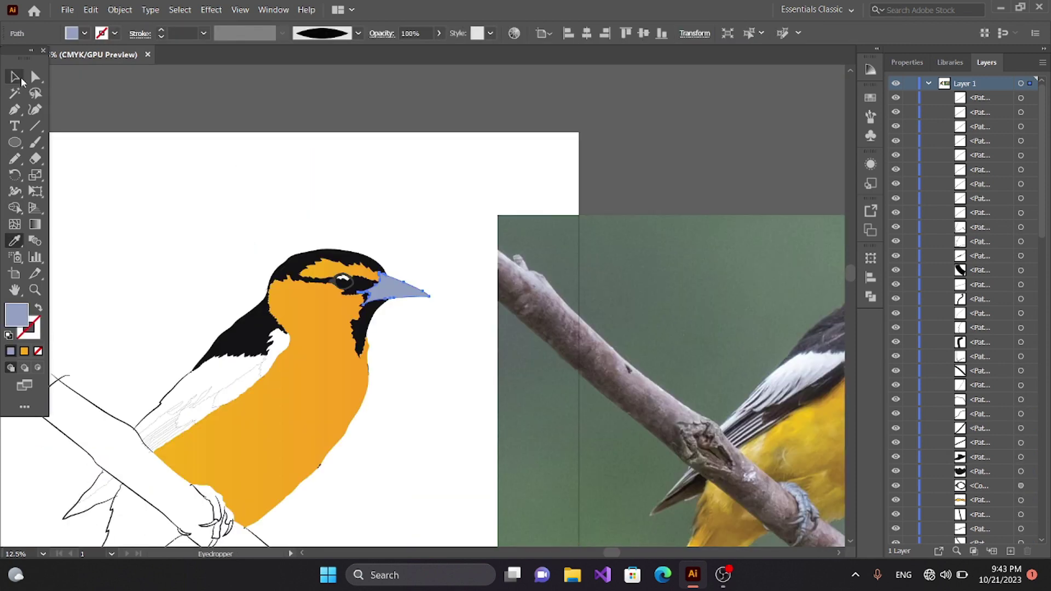
- Select the black wing shoulder and bird paths, then set the yellow body piece's fill in the Color Picker
click(16, 77)
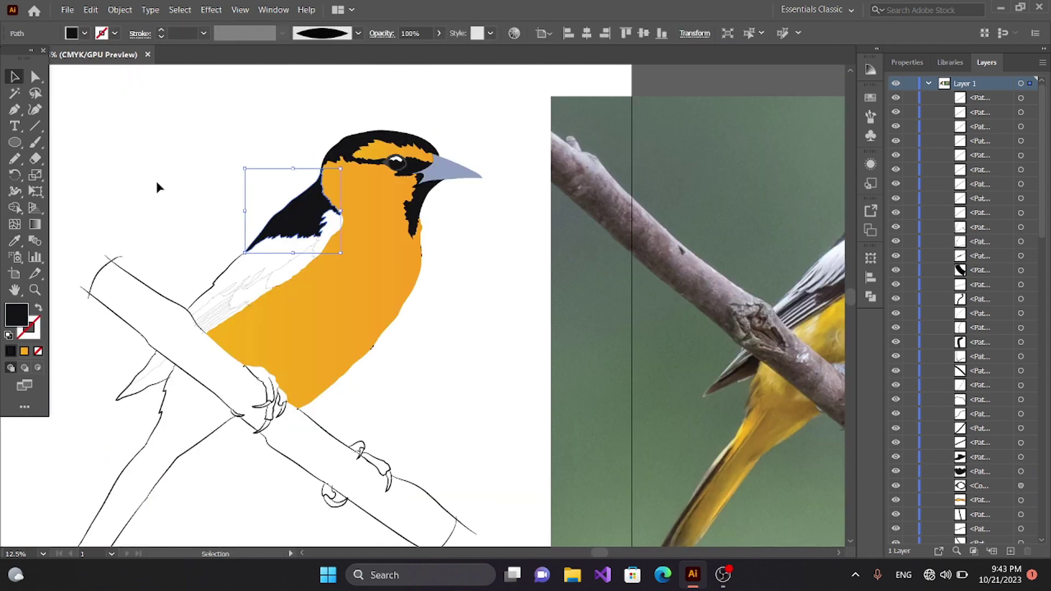
drag(156, 186, 206, 328)
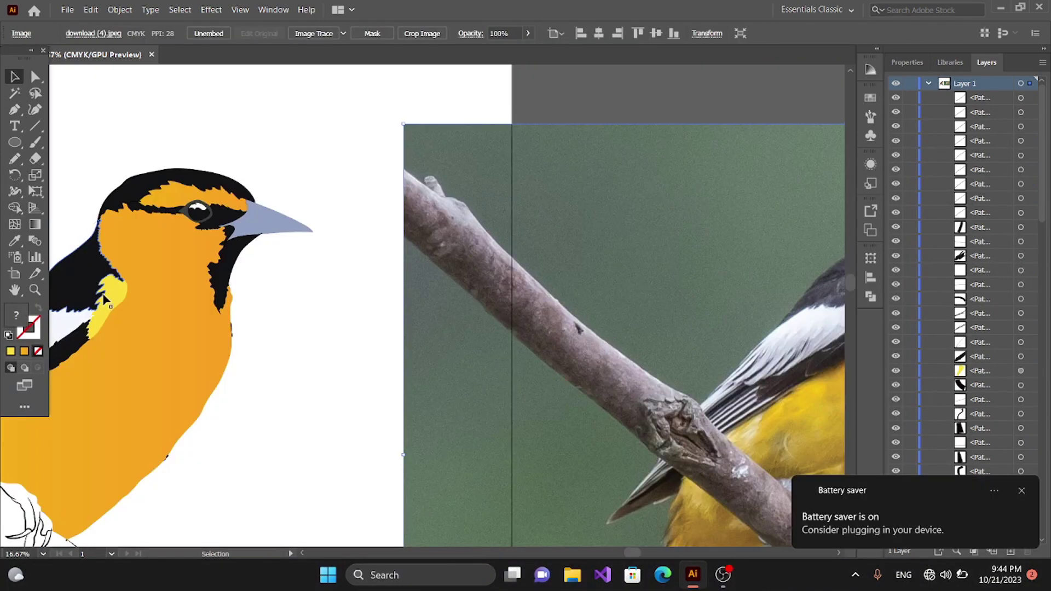
click(104, 298)
double_click(16, 315)
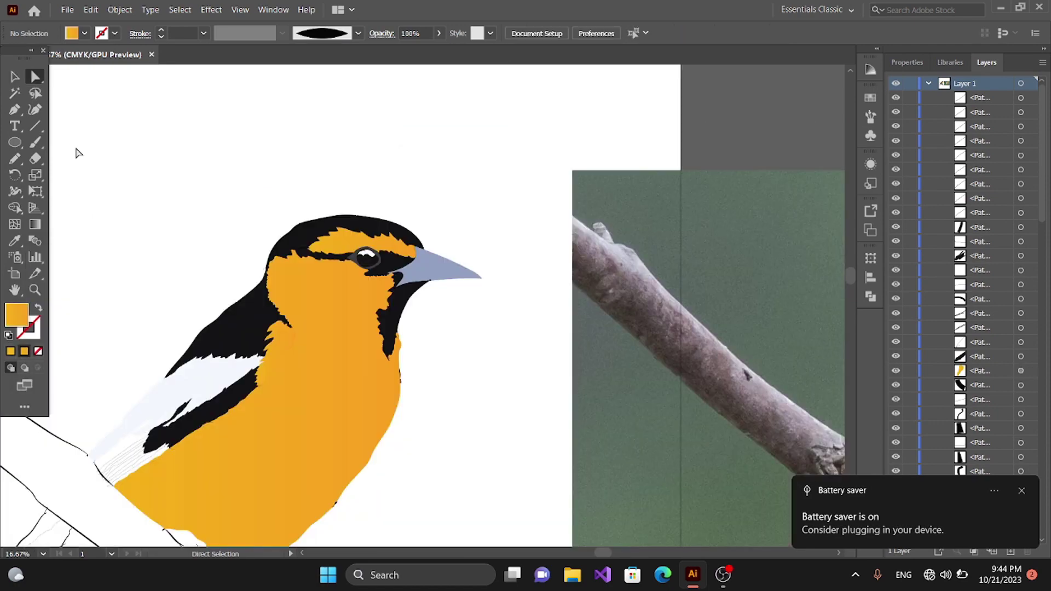
double_click(25, 319)
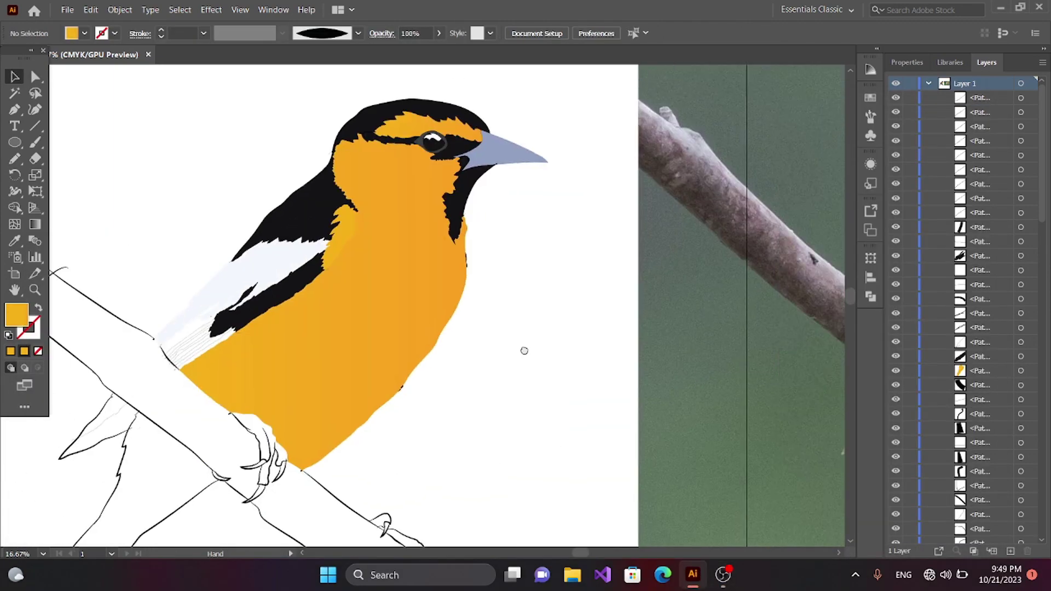
- Merge the fine wing-tip lines into solid black strips with Shape Builder
mouse_move(523, 350)
mouse_down()
mouse_move(244, 376)
mouse_move(335, 382)
mouse_move(488, 346)
mouse_up()
click(232, 290)
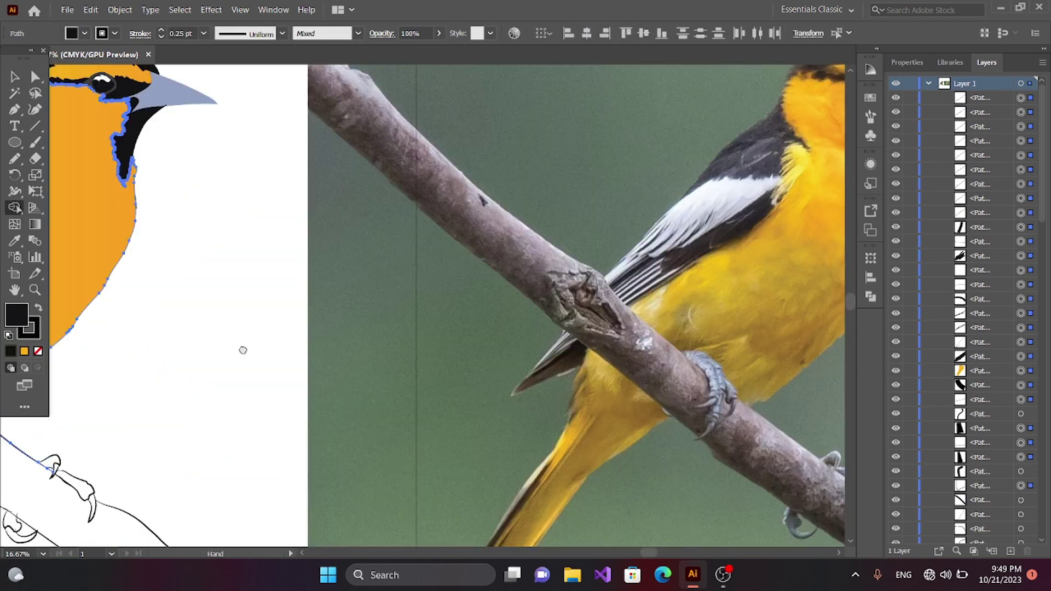
drag(684, 136, 306, 493)
key(shift+m)
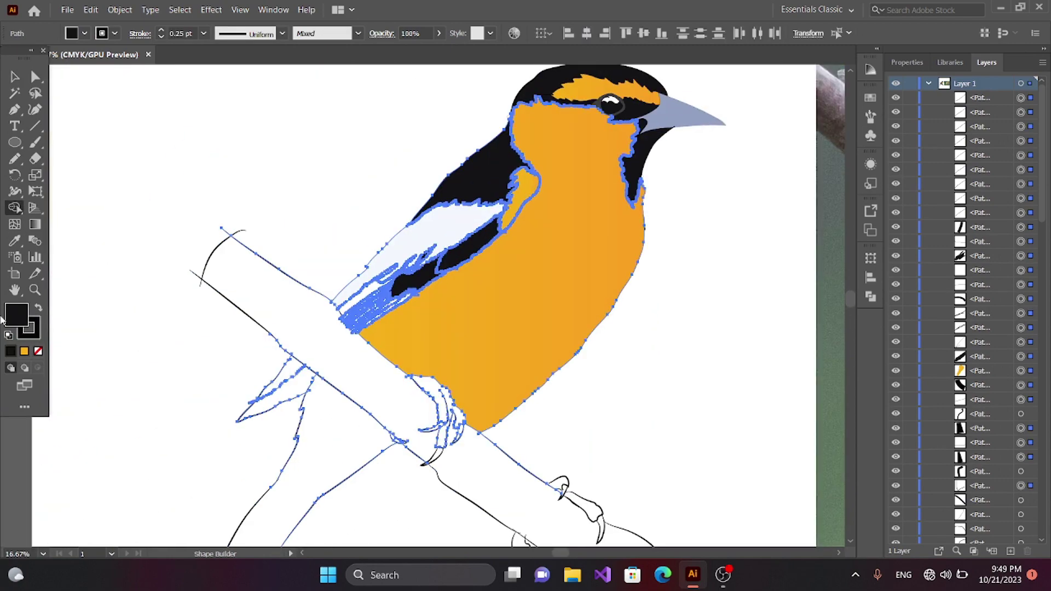
scroll(270, 242, up, 2)
scroll(200, 254, up, 1)
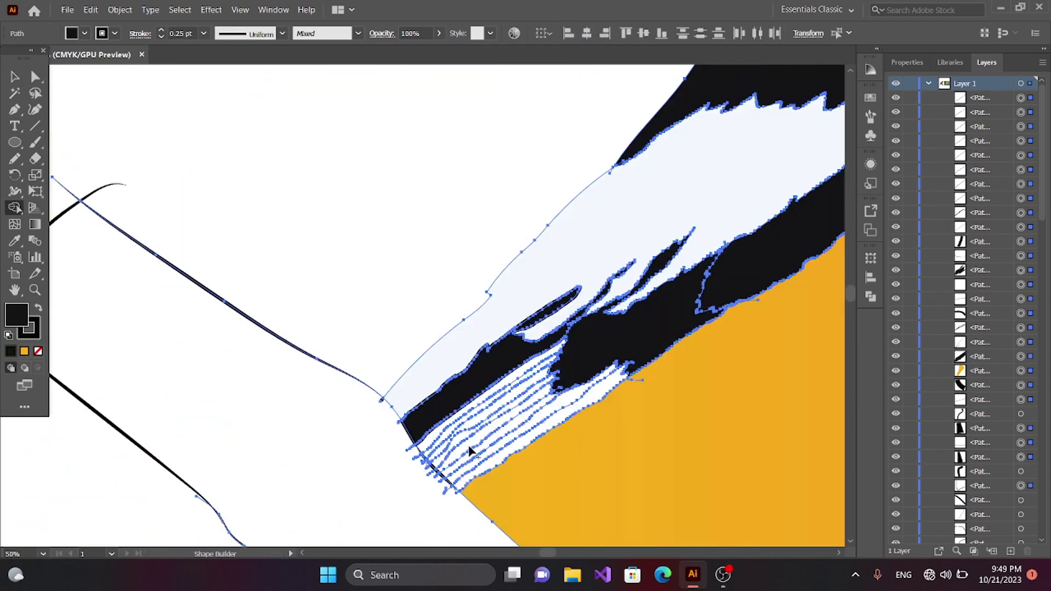
drag(469, 450, 559, 350)
mouse_move(432, 465)
mouse_down()
mouse_move(550, 383)
mouse_move(558, 394)
mouse_up()
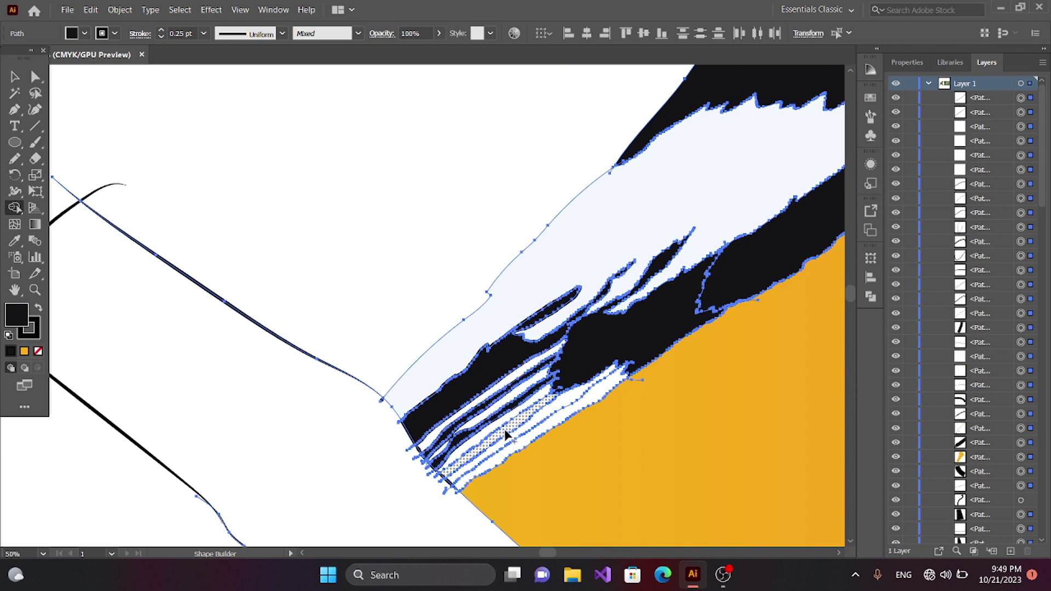
click(506, 435)
- Select the light wing shape and all artwork for another Shape Builder pass, then deselect
key(a)
click(558, 253)
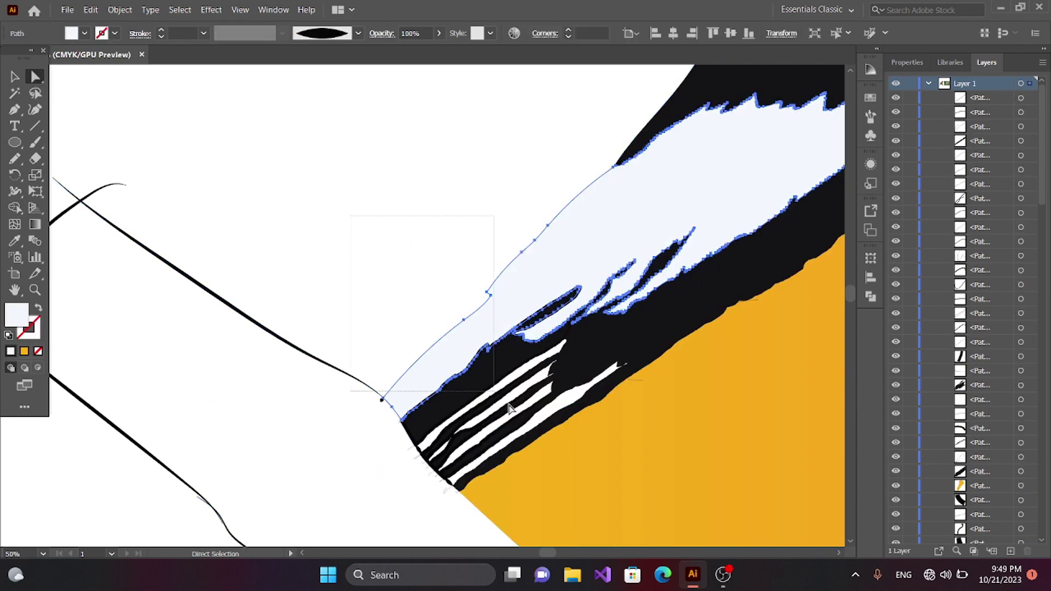
key(ctrl+a)
key(shift+m)
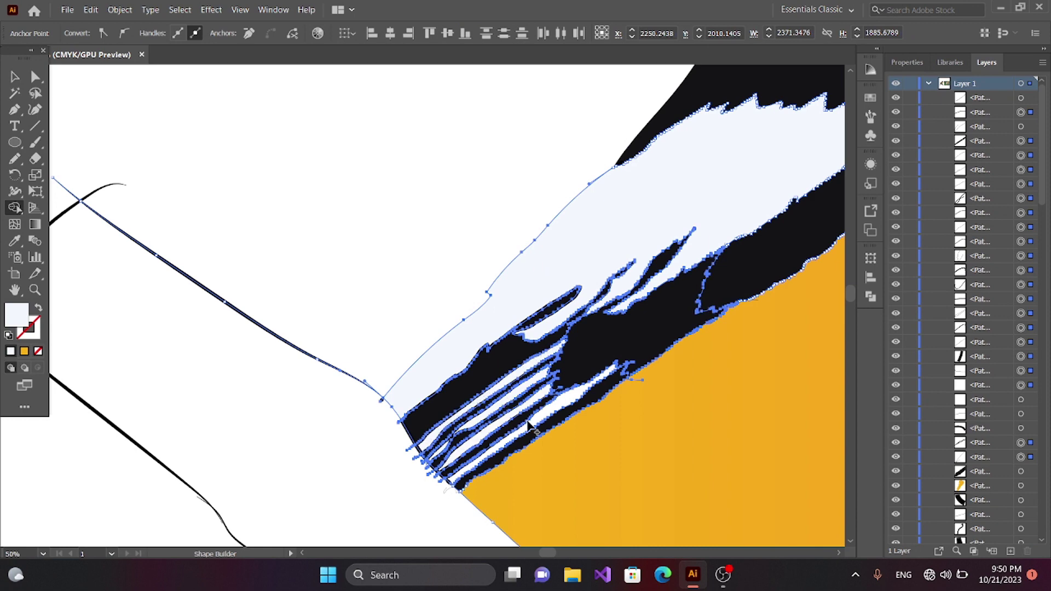
key(v)
click(230, 174)
- Merge a wing region of the bird into one shape with Shape Builder
key(ctrl+minus)
key(ctrl+minus)
key(ctrl+minus)
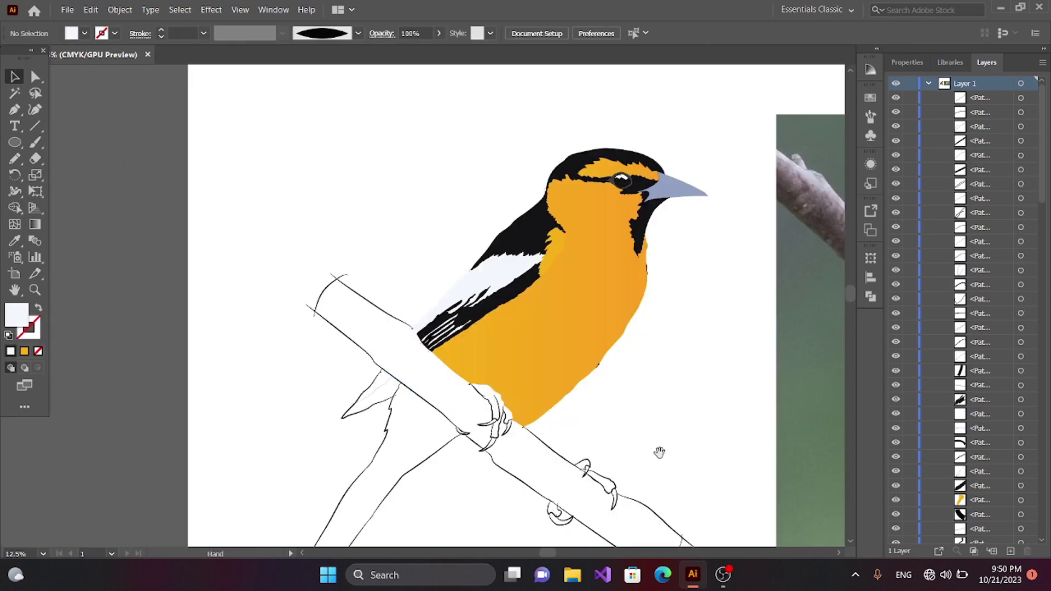
mouse_move(659, 452)
mouse_down()
mouse_move(303, 372)
mouse_move(506, 394)
mouse_up()
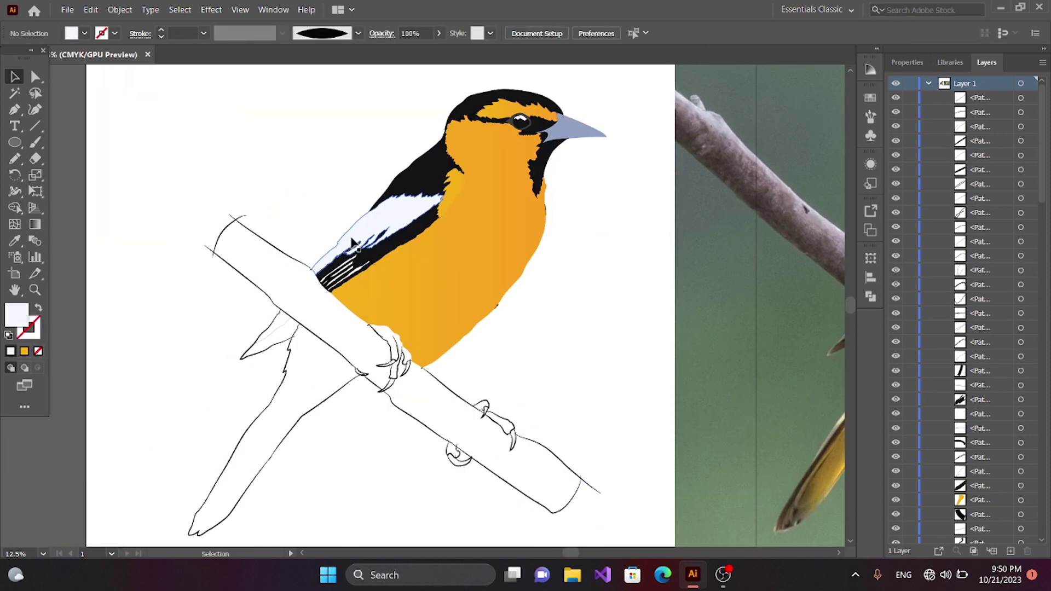
drag(399, 442, 276, 328)
key(shift+m)
click(276, 329)
key(a)
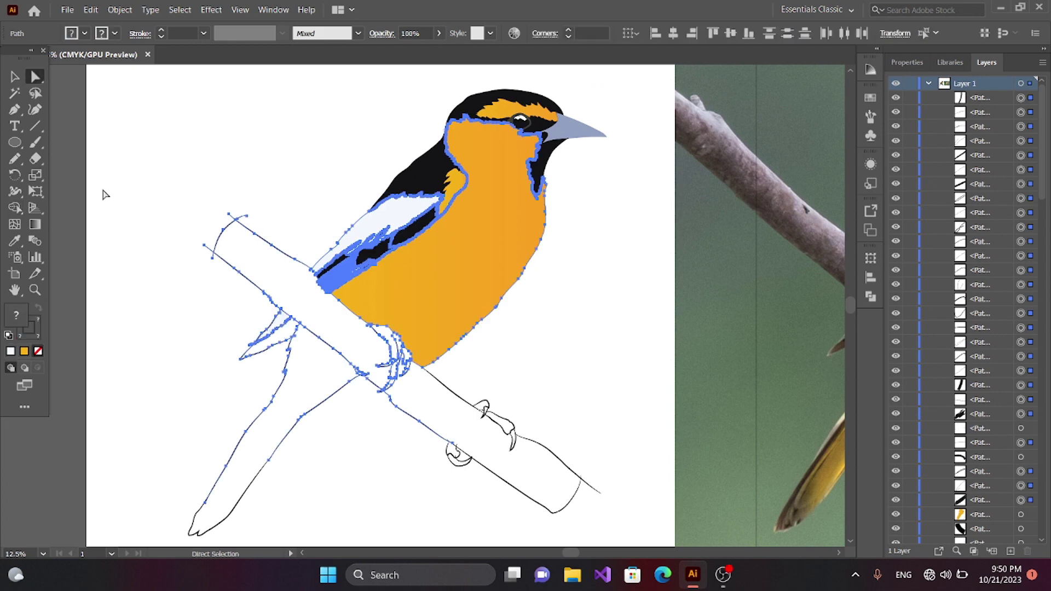
click(105, 195)
click(176, 137)
- Draw a Pencil line along the tail's outer edge down to its tip
drag(176, 136, 138, 72)
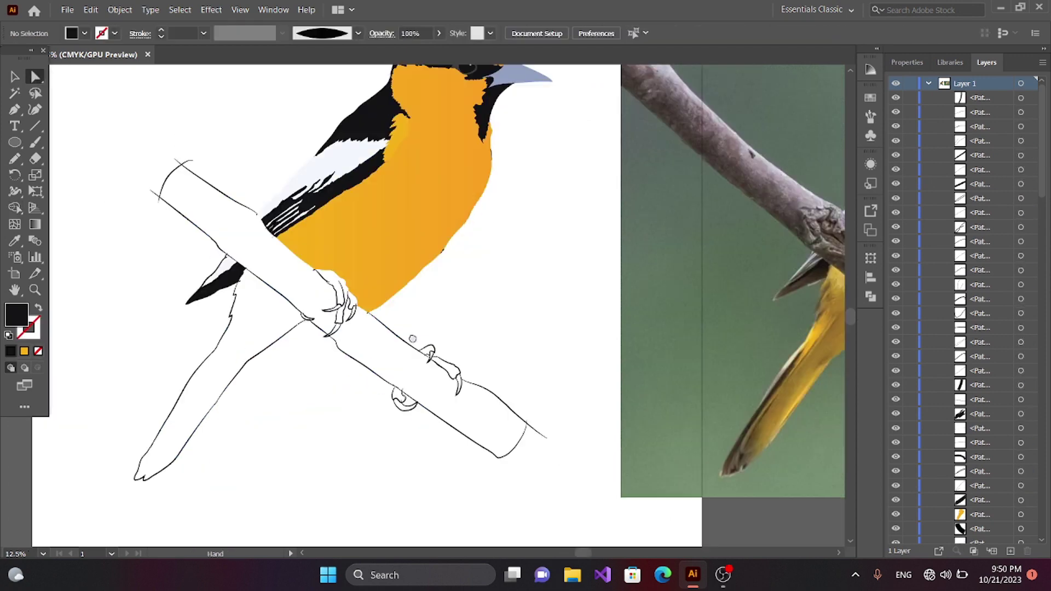
mouse_move(427, 330)
mouse_down()
mouse_move(356, 351)
mouse_move(392, 339)
mouse_up()
key(ctrl+plus)
key(n)
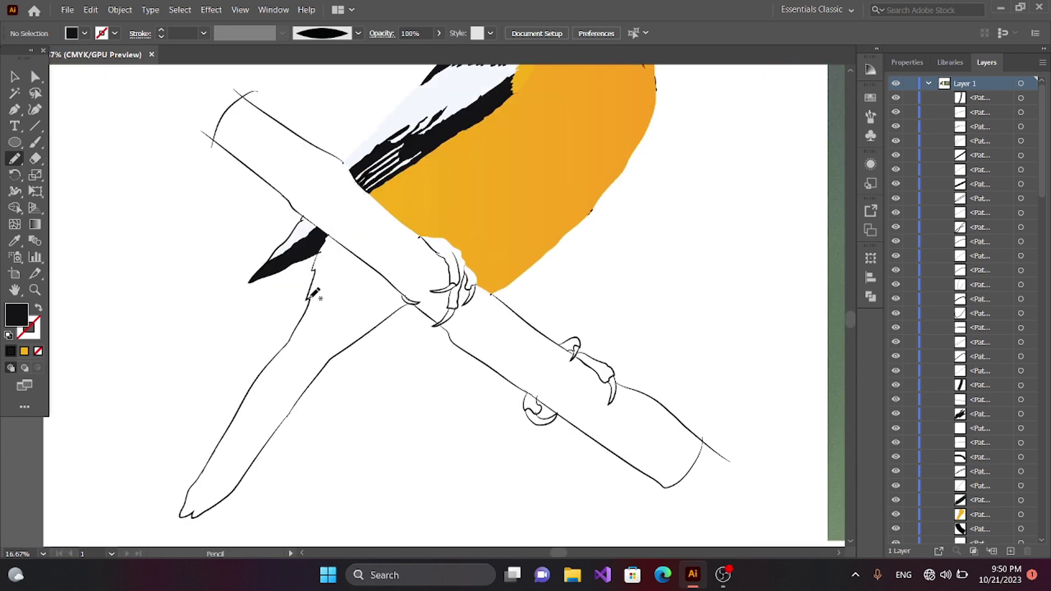
drag(293, 342, 176, 524)
- Fill the strip along the tail's edge black using Shape Builder on all artwork
key(ctrl+a)
click(15, 207)
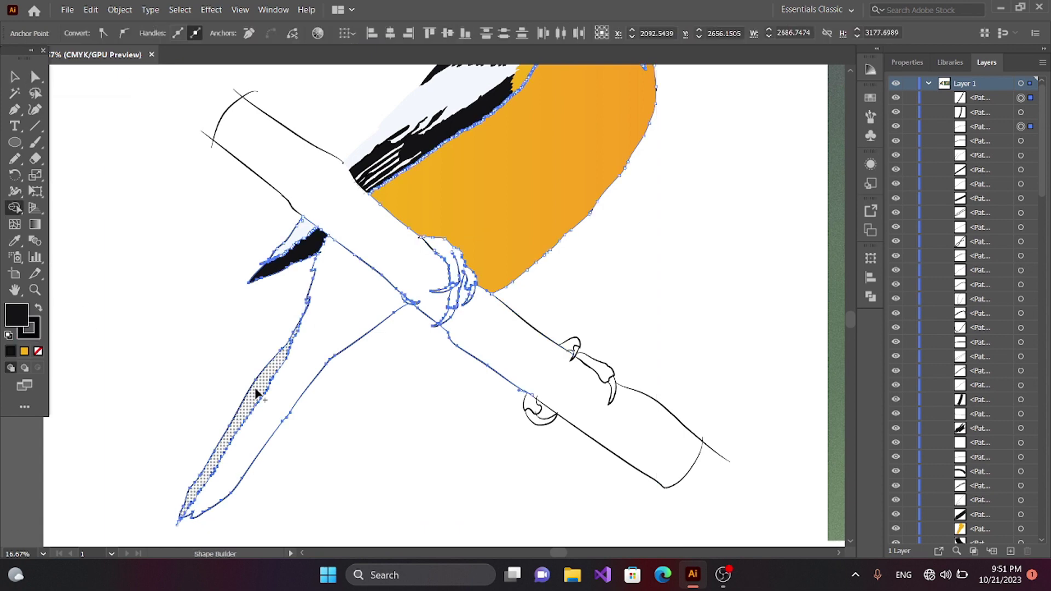
click(253, 392)
click(12, 75)
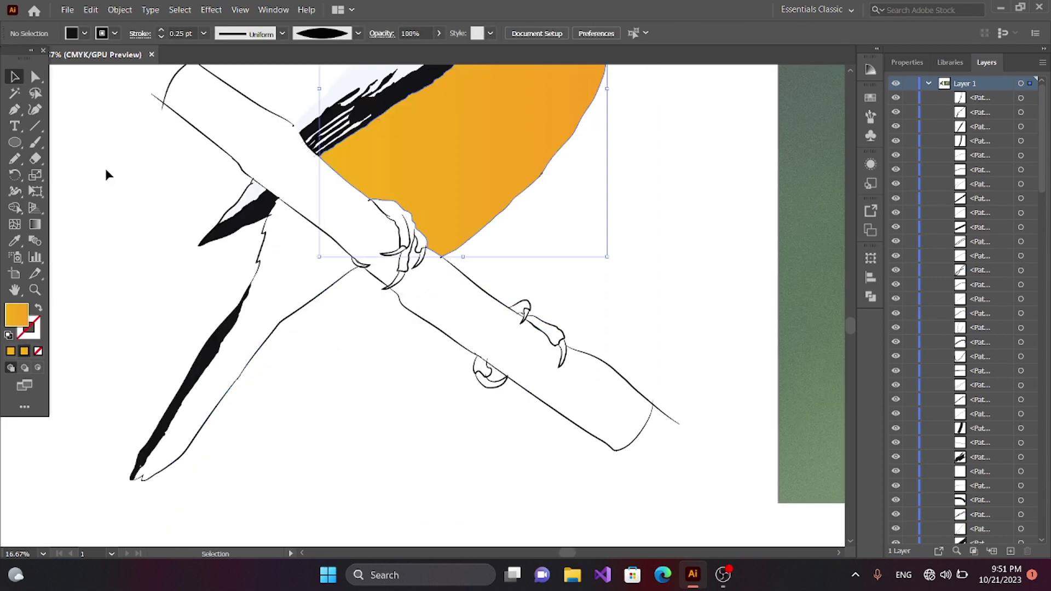
drag(105, 165, 475, 495)
key(shift+m)
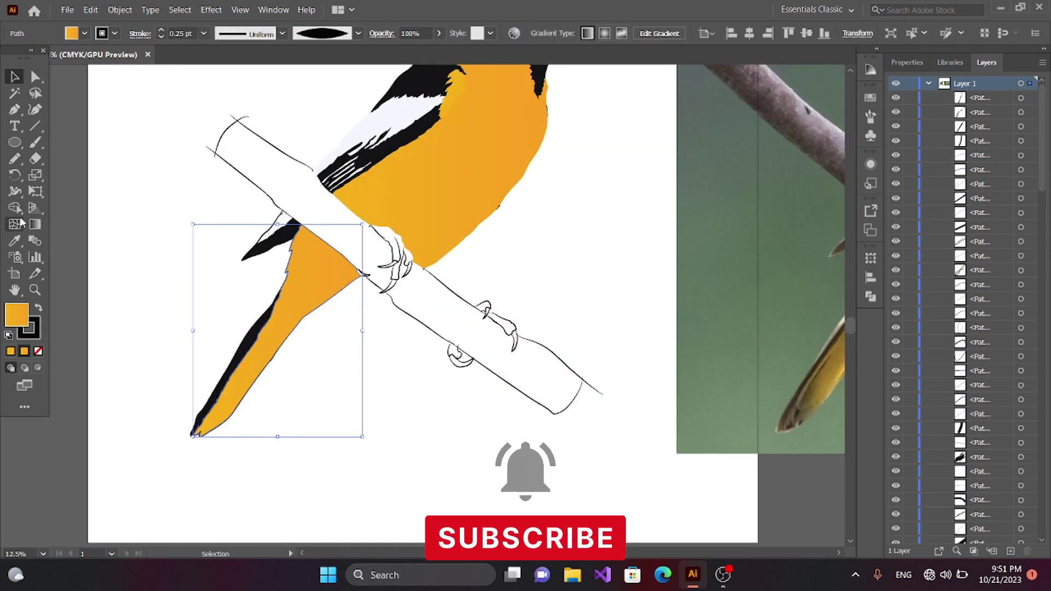
- Move the tail's gradient stop further along and shift it toward yellow by lowering Magenta
click(35, 224)
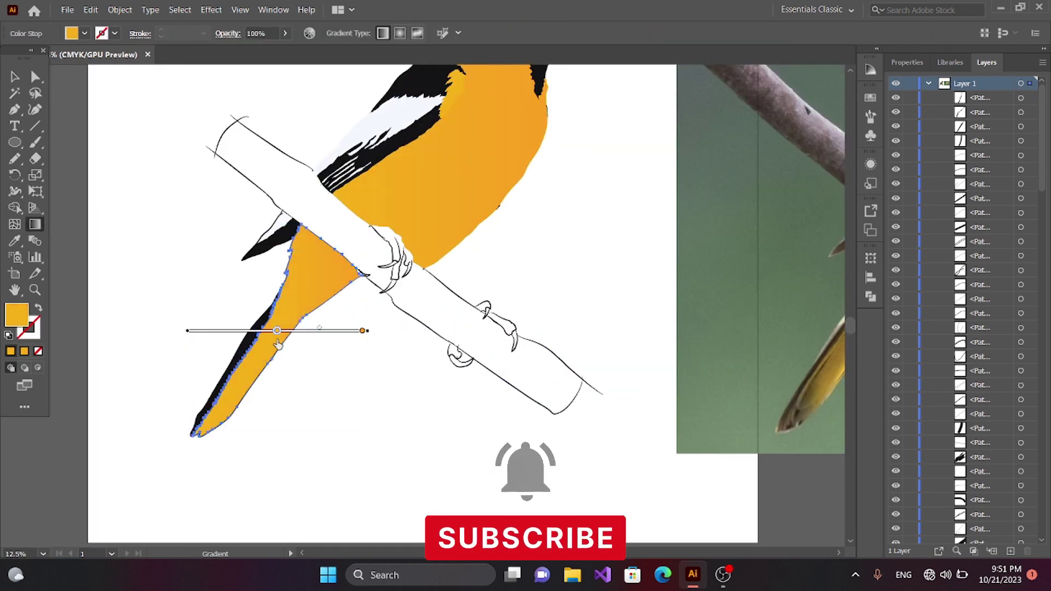
drag(253, 330, 277, 331)
double_click(276, 332)
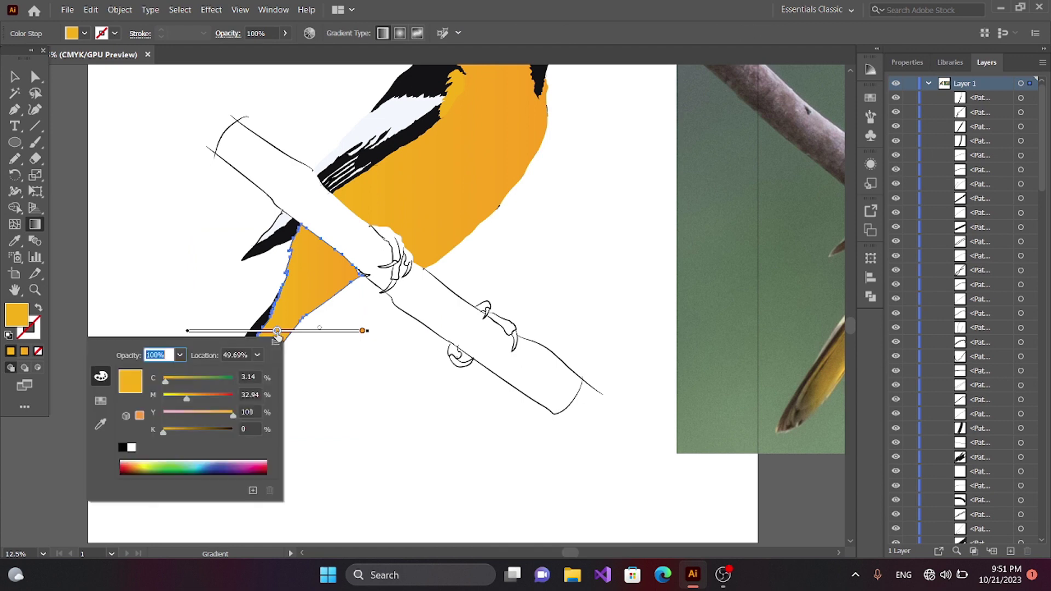
drag(187, 398, 177, 401)
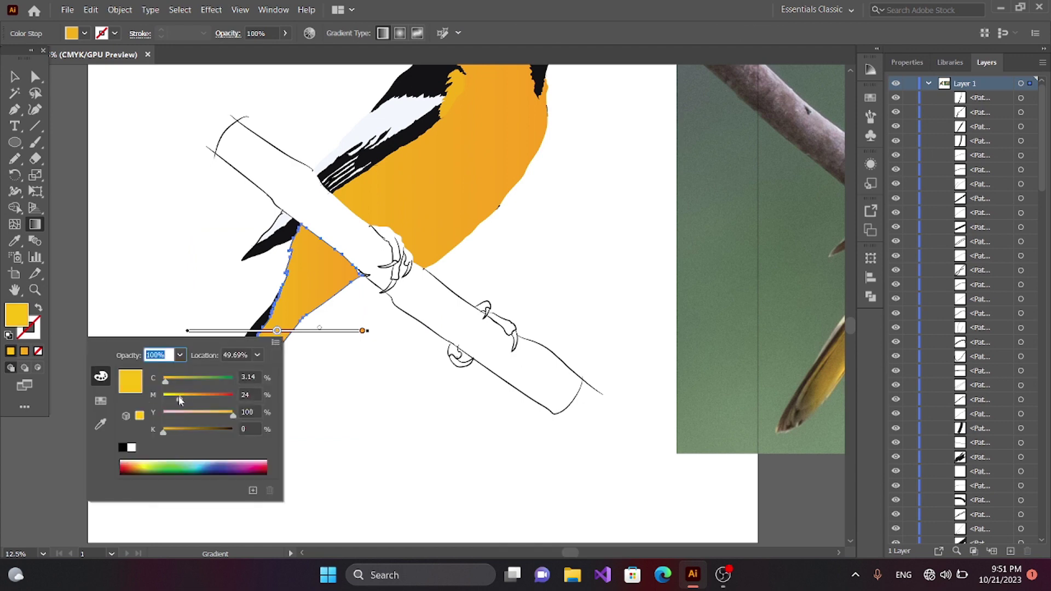
click(303, 407)
click(97, 239)
- Merge the foot into one shape with Shape Builder, ready to sample its colour
scroll(131, 281, up, 3)
scroll(145, 404, right, 5)
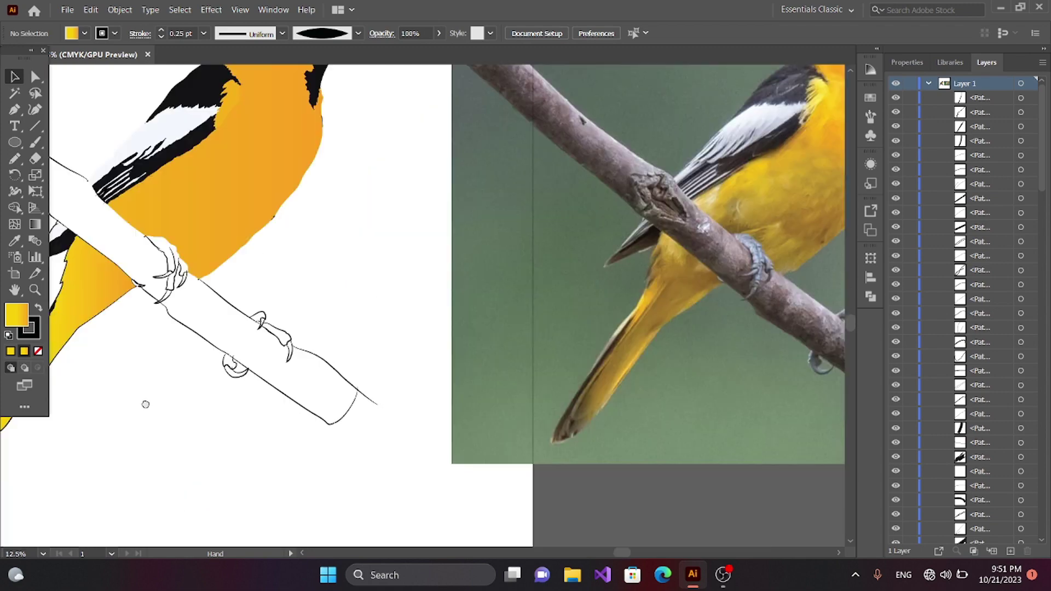
scroll(145, 403, down, 3)
scroll(312, 462, up, 1)
scroll(162, 488, up, 1)
scroll(181, 440, up, 1)
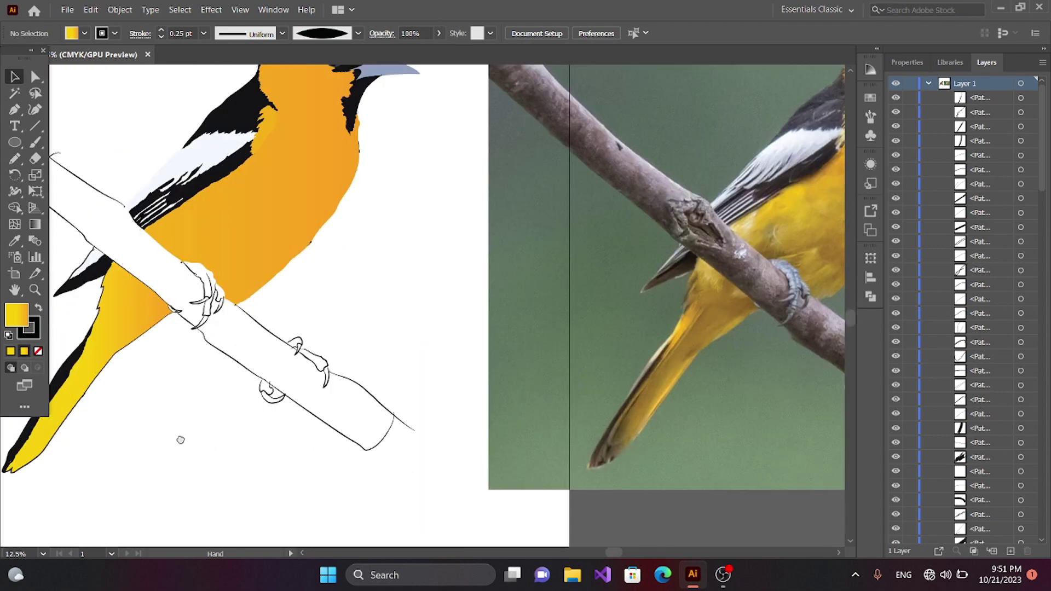
scroll(181, 440, down, 3)
drag(209, 419, 250, 408)
key(shift+m)
scroll(266, 327, up, 1)
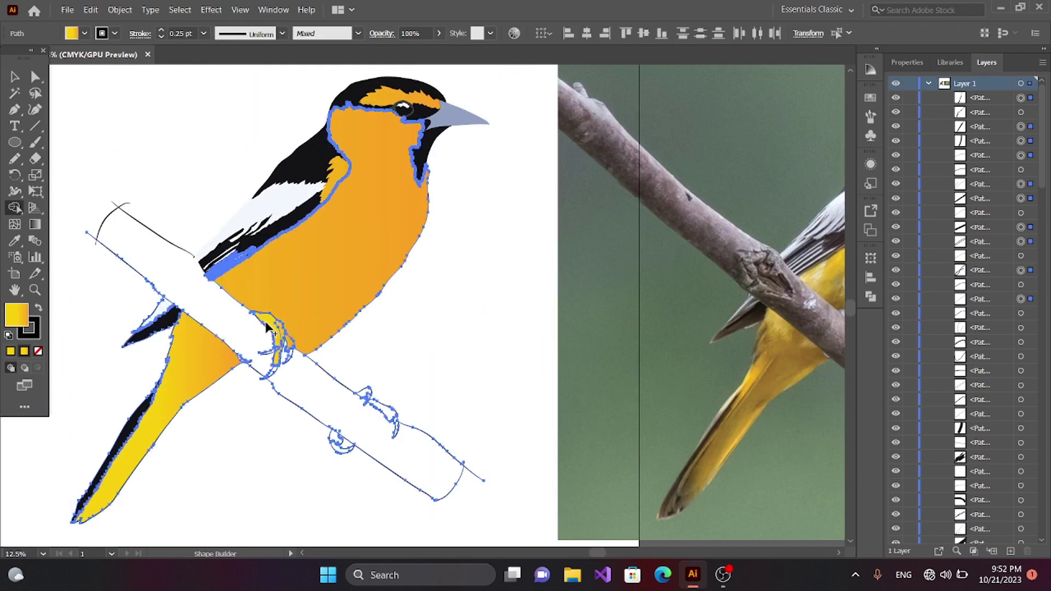
click(266, 326)
key(i)
scroll(267, 327, right, 5)
- Give the foot a light blue-grey fill sampled from the photo's foot
click(681, 329)
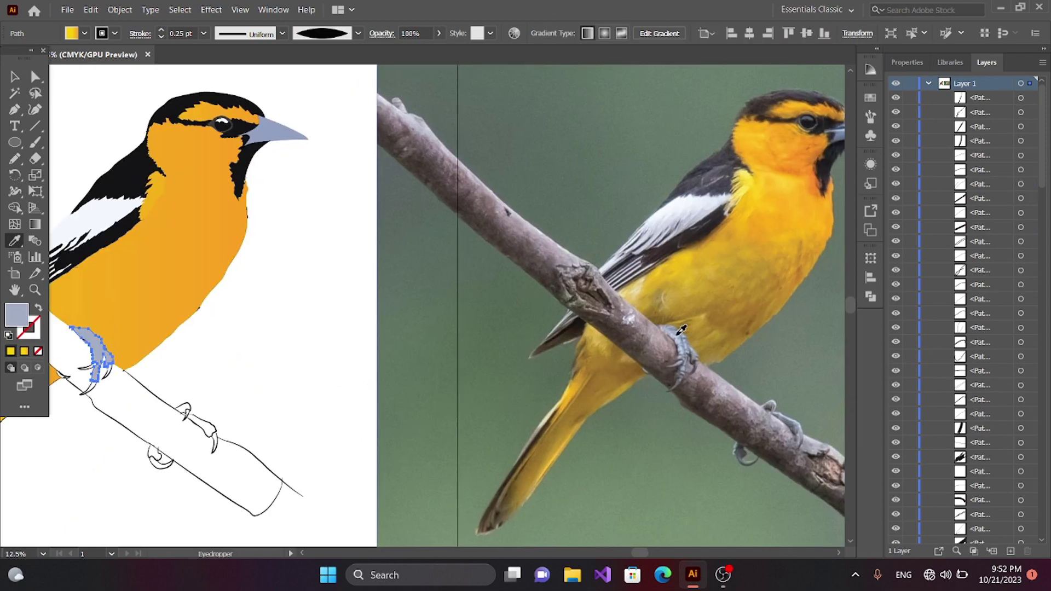
click(683, 334)
click(681, 332)
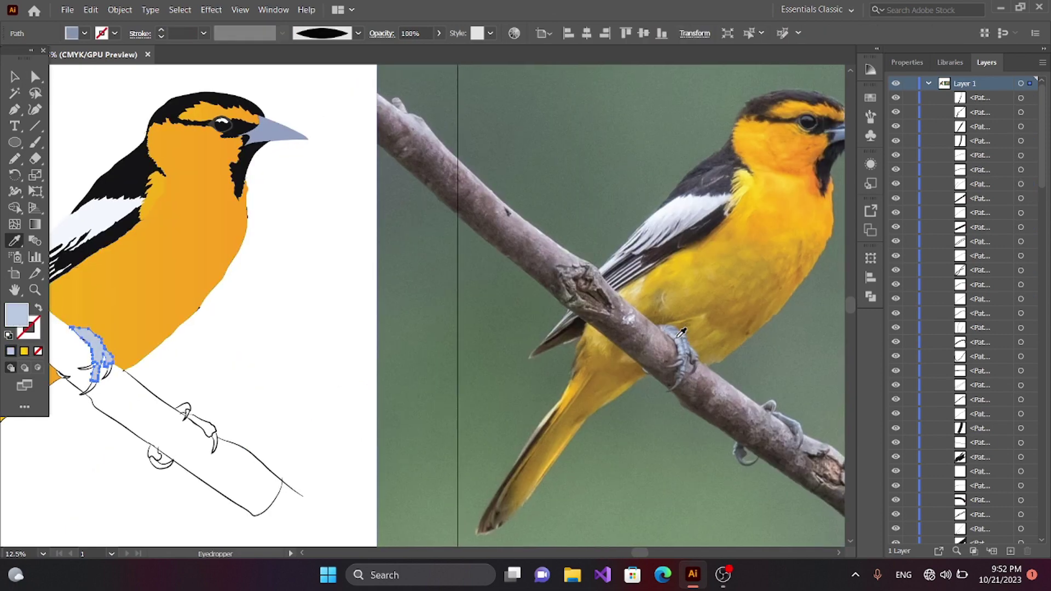
key(v)
drag(237, 312, 495, 332)
double_click(16, 314)
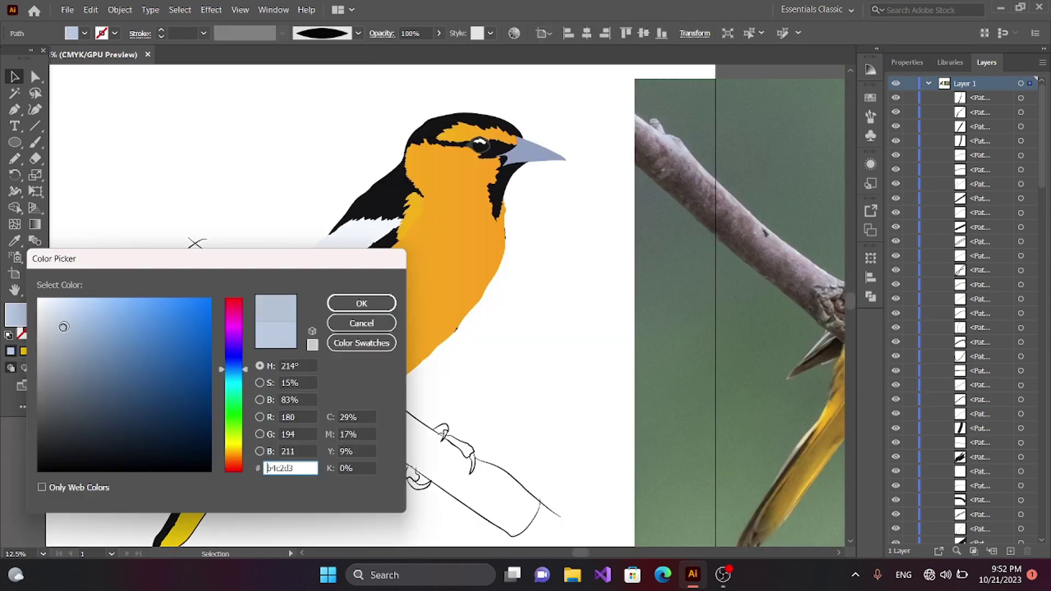
click(361, 303)
- Select the branch and foot paths and view the artwork in Outline mode
click(154, 310)
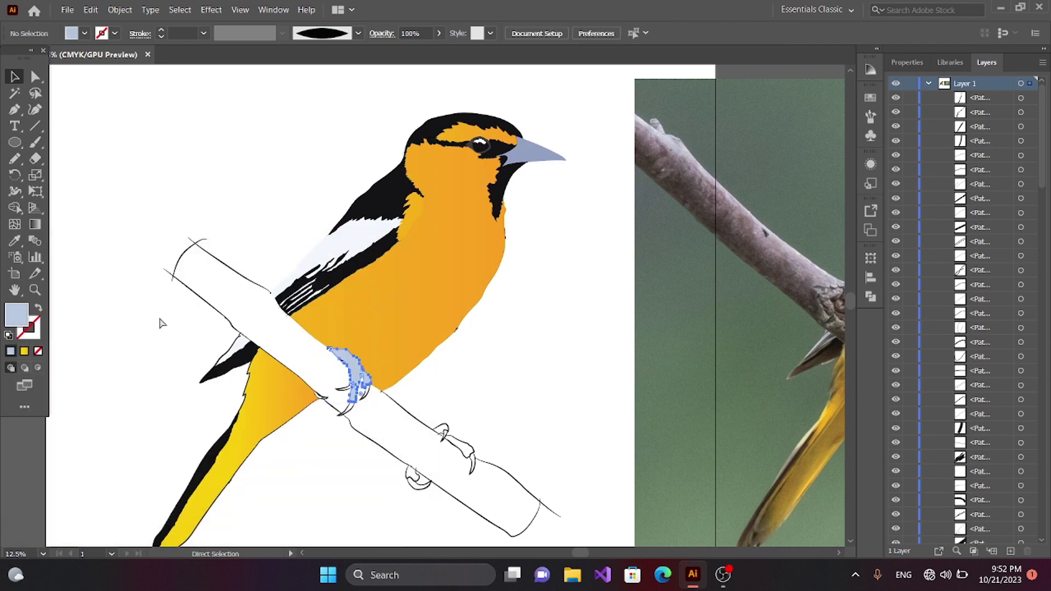
drag(152, 322, 356, 455)
scroll(326, 403, up, 2)
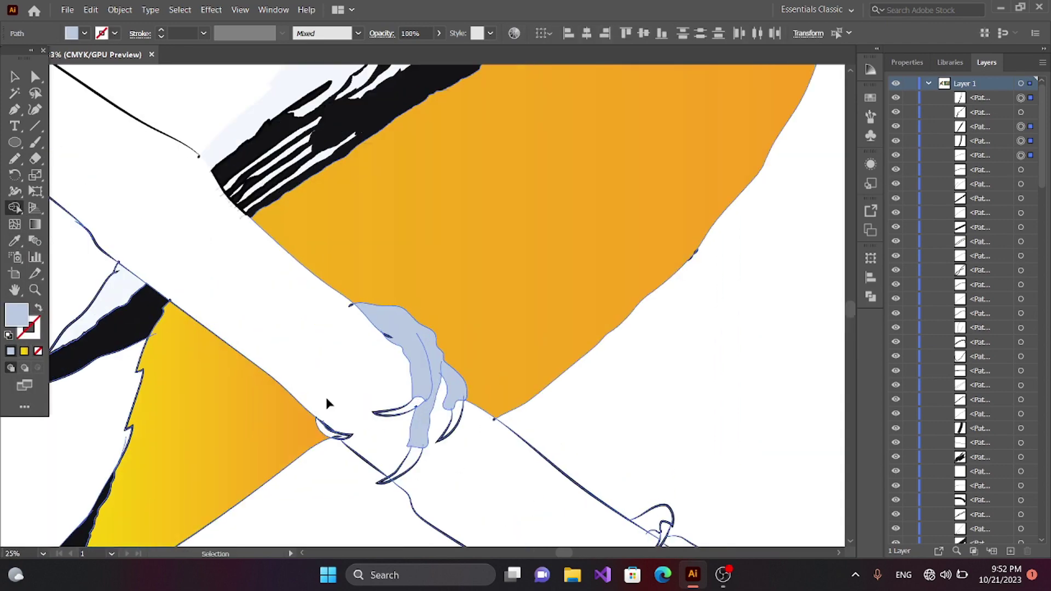
key(shift+m)
scroll(482, 481, up, 1)
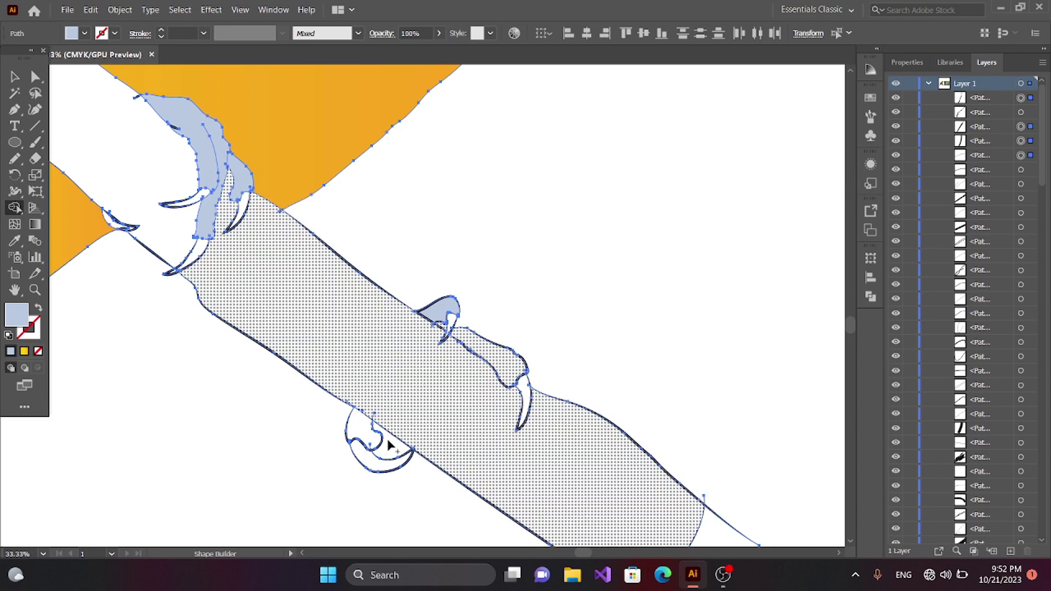
ctrl+click(895, 84)
scroll(514, 466, up, 3)
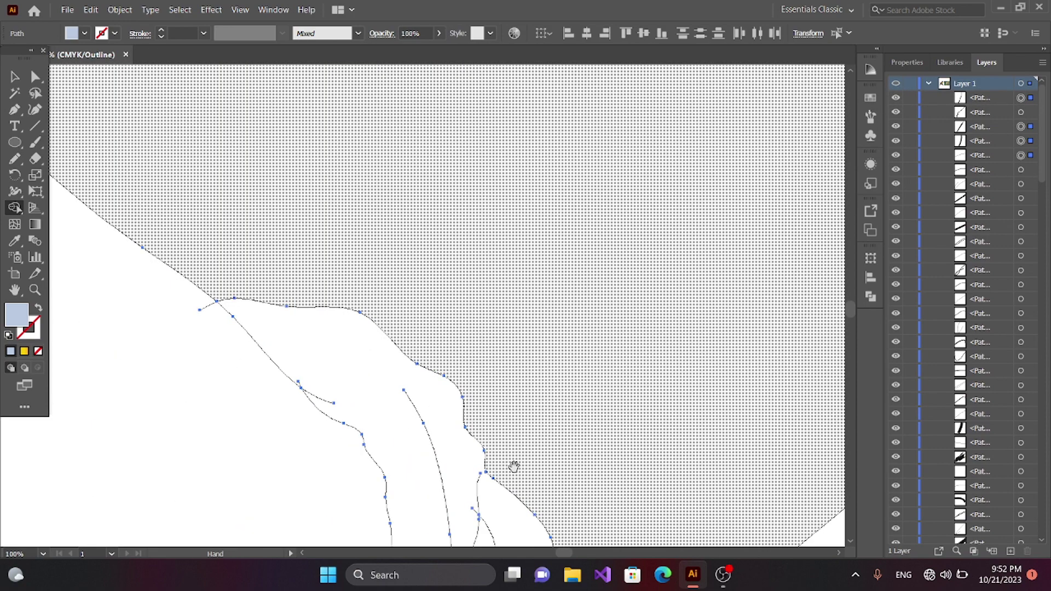
mouse_move(513, 465)
mouse_down()
mouse_move(275, 197)
mouse_move(59, 136)
mouse_up()
- Inspect the foot and toe paths with Direct Selection, back in colour preview
key(a)
click(504, 160)
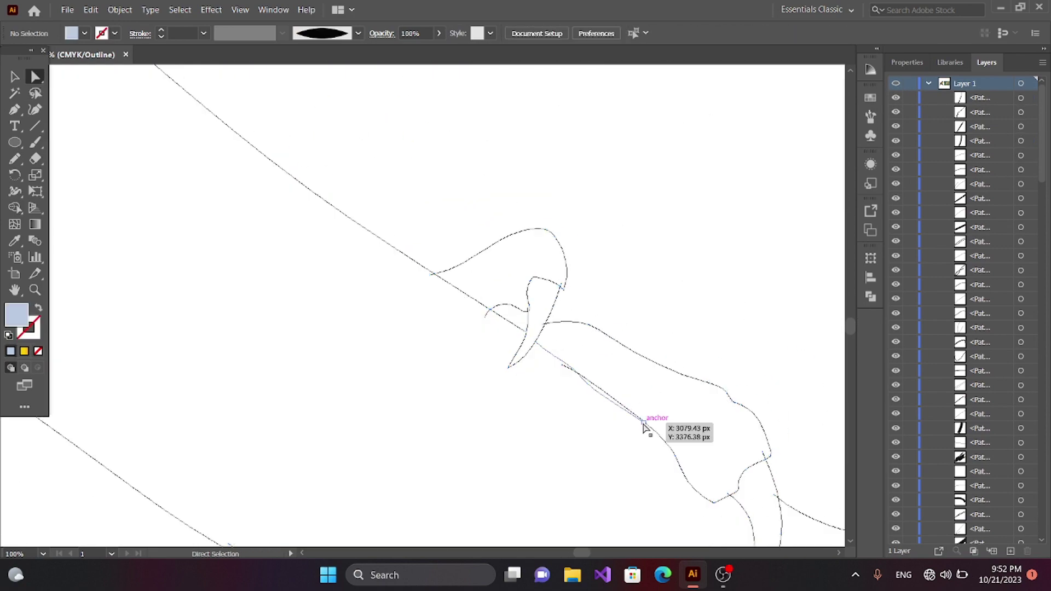
click(644, 422)
click(672, 492)
mouse_move(671, 492)
mouse_down()
mouse_move(540, 404)
mouse_move(558, 466)
mouse_up()
click(450, 300)
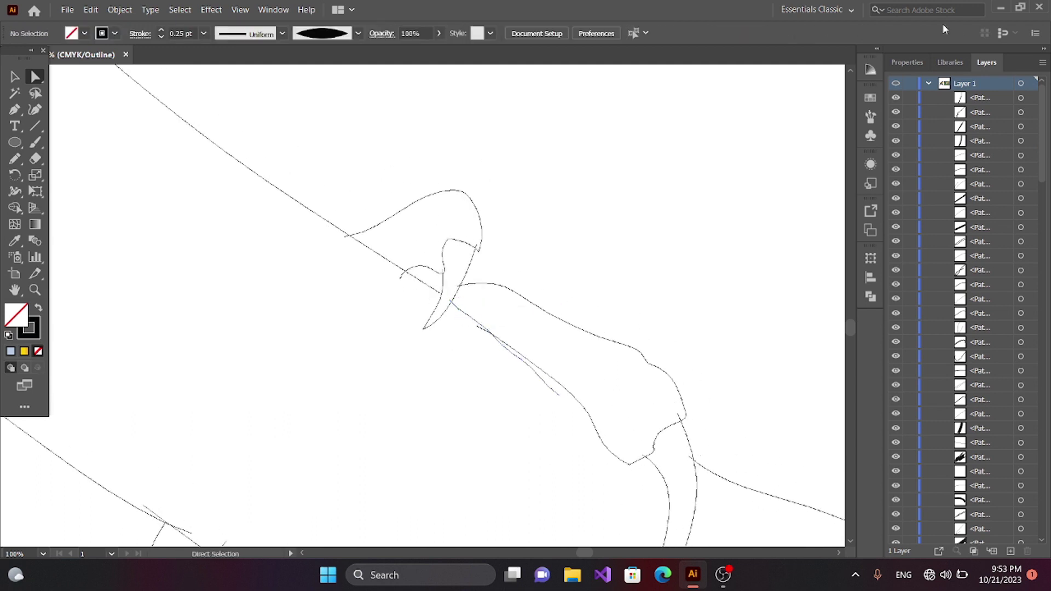
key(ctrl+y)
key(ctrl+minus)
key(ctrl+minus)
key(ctrl+minus)
key(ctrl+minus)
- Try a grey fill on the claw path, then undo it
click(398, 250)
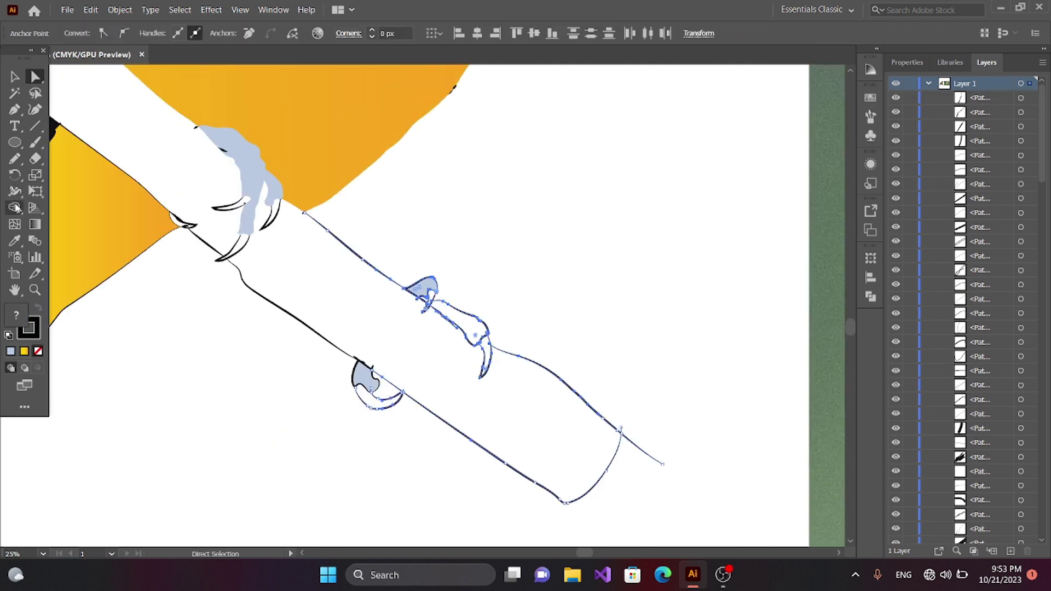
key(ctrl+shift+a)
scroll(182, 218, right, 5)
scroll(383, 347, right, 8)
scroll(519, 322, left, 15)
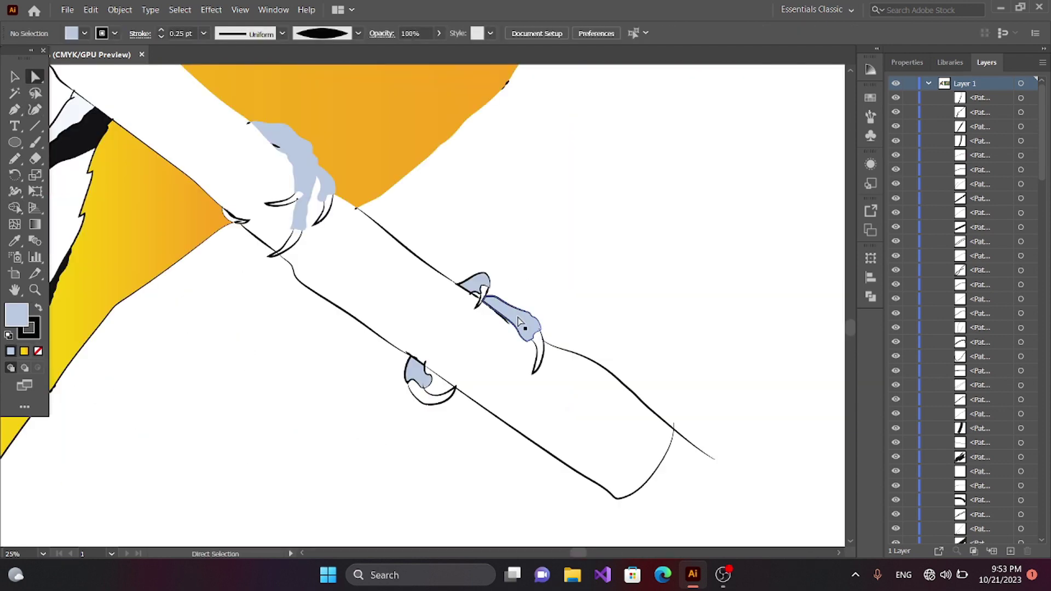
click(520, 321)
double_click(17, 314)
drag(56, 343, 49, 364)
click(379, 304)
key(ctrl+z)
key(ctrl+shift+a)
- Fill the claw region with a darker grey using Shape Builder
double_click(17, 315)
click(44, 393)
click(361, 303)
drag(437, 202, 544, 351)
key(shift+m)
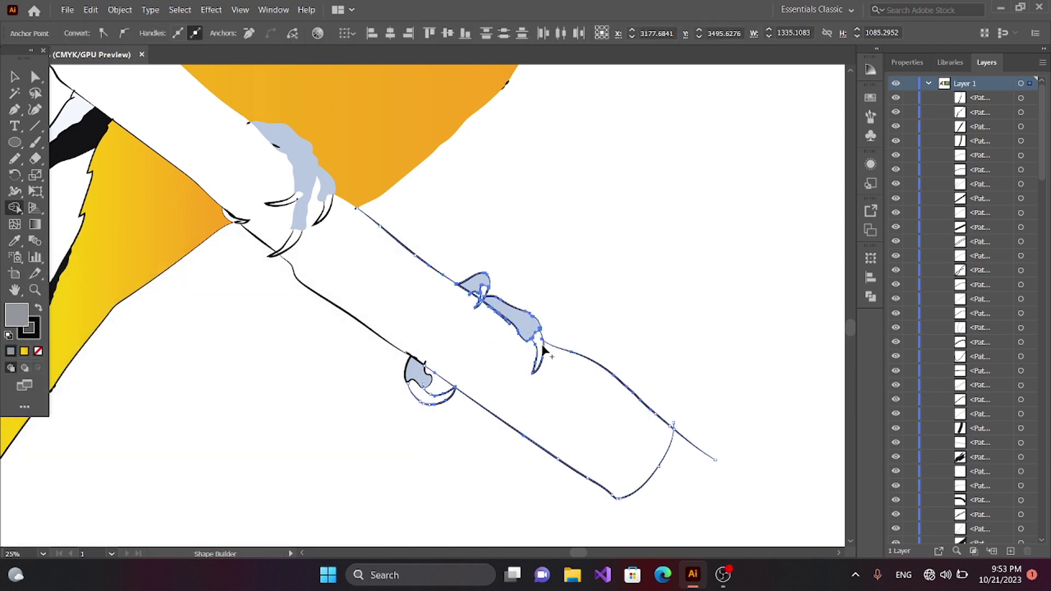
click(542, 353)
key(ctrl+shift+a)
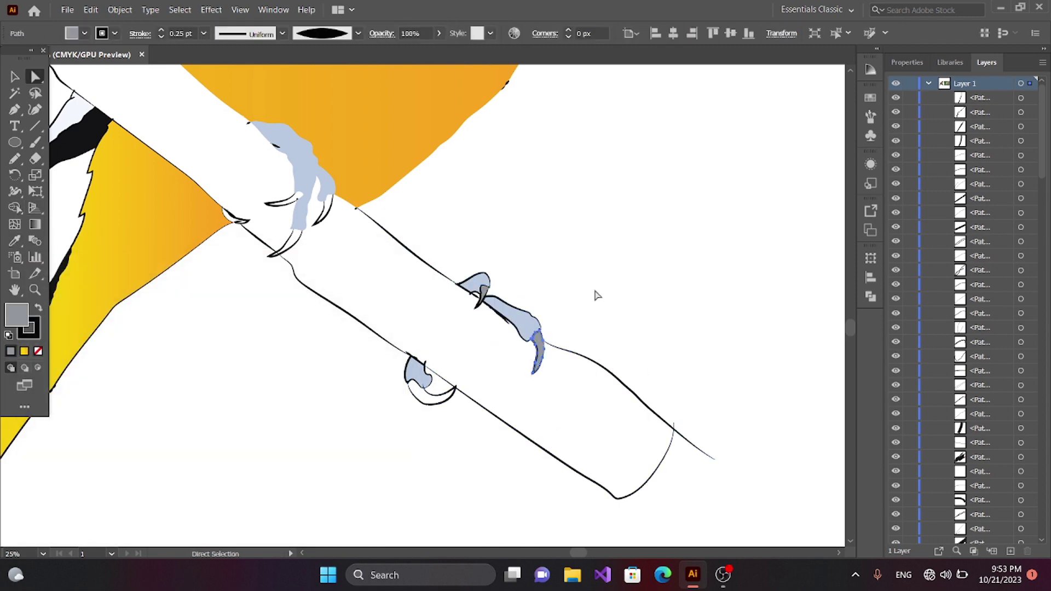
- Fill the other toe's small claw region with the same dark grey
drag(596, 296, 416, 432)
key(shift+m)
click(431, 405)
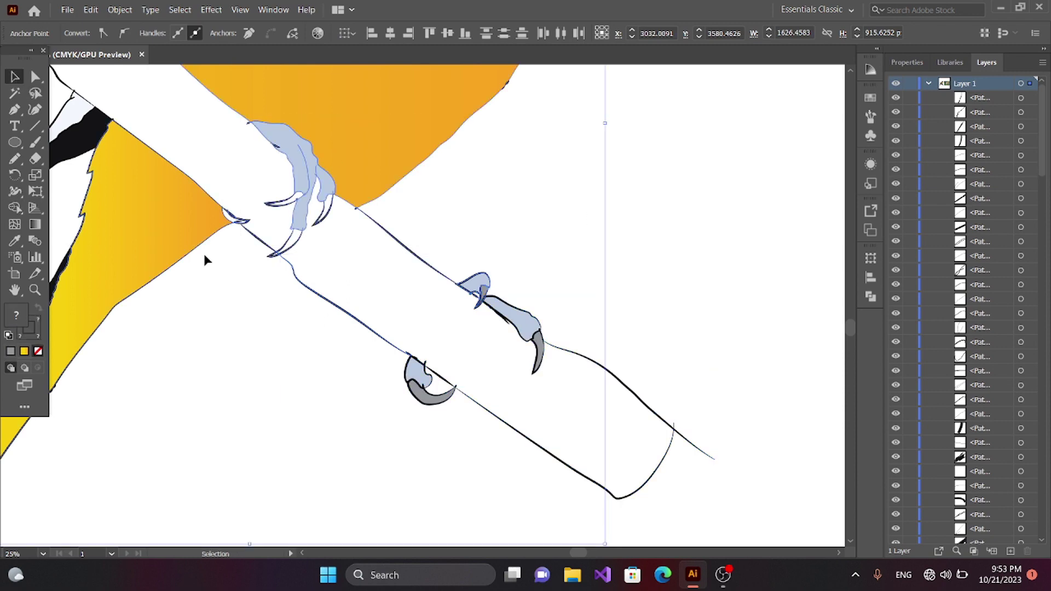
drag(605, 69, 229, 224)
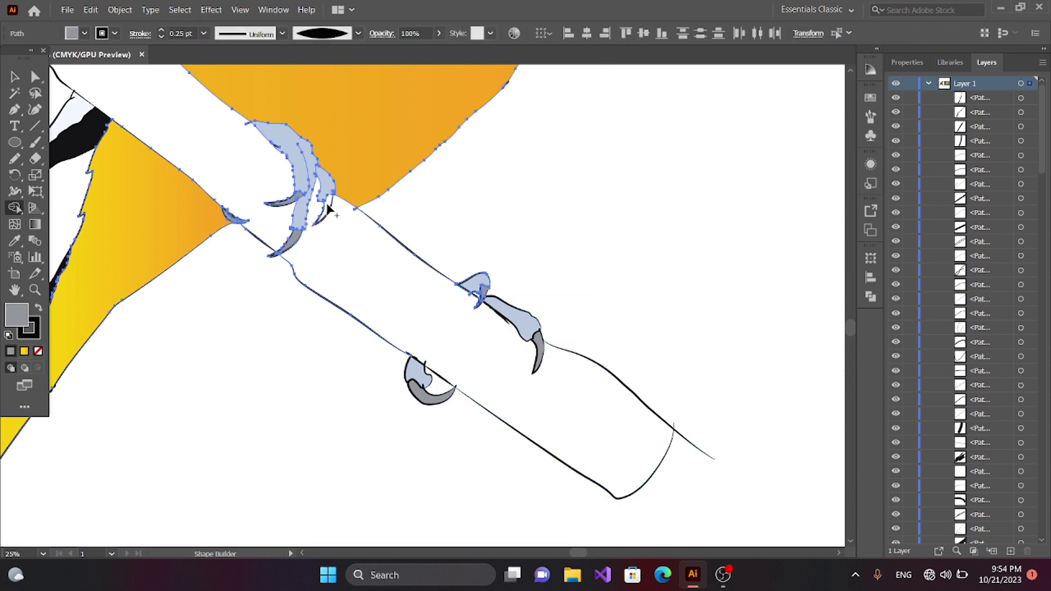
key(ctrl+minus)
key(ctrl+minus)
key(ctrl+minus)
- Merge the upper branch region into one shape with Shape Builder
key(v)
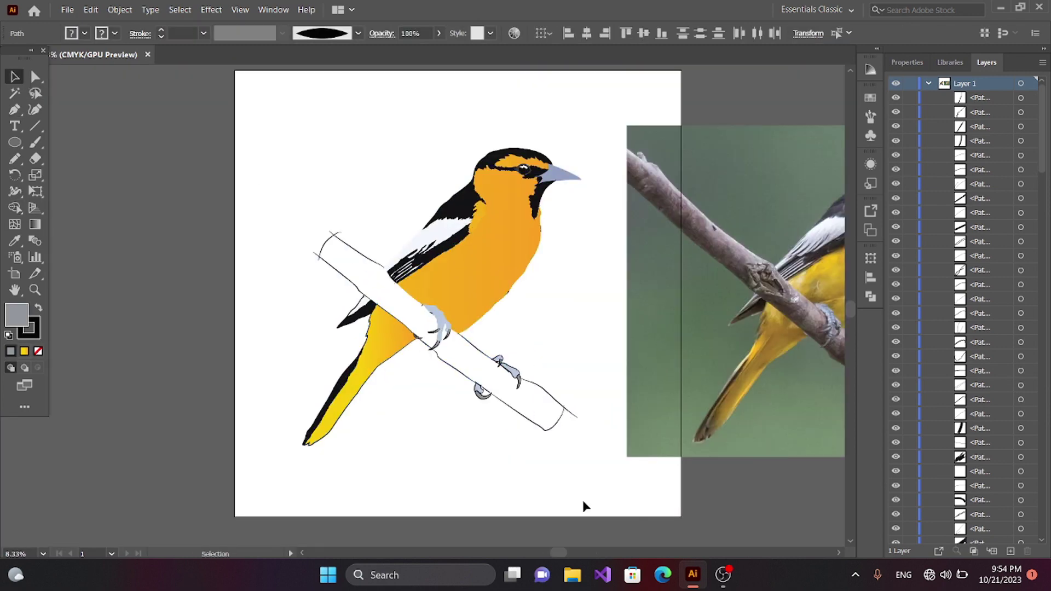
drag(582, 500, 306, 164)
key(shift+m)
click(367, 278)
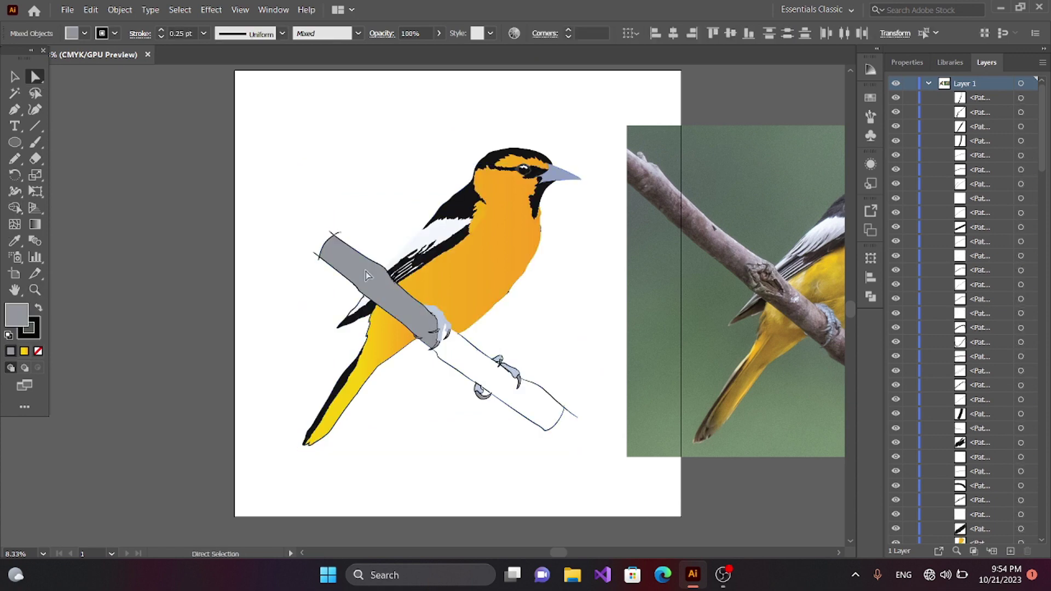
- Sample a mauve-grey branch colour from the reference photo with the Eyedropper
key(i)
click(736, 238)
click(695, 217)
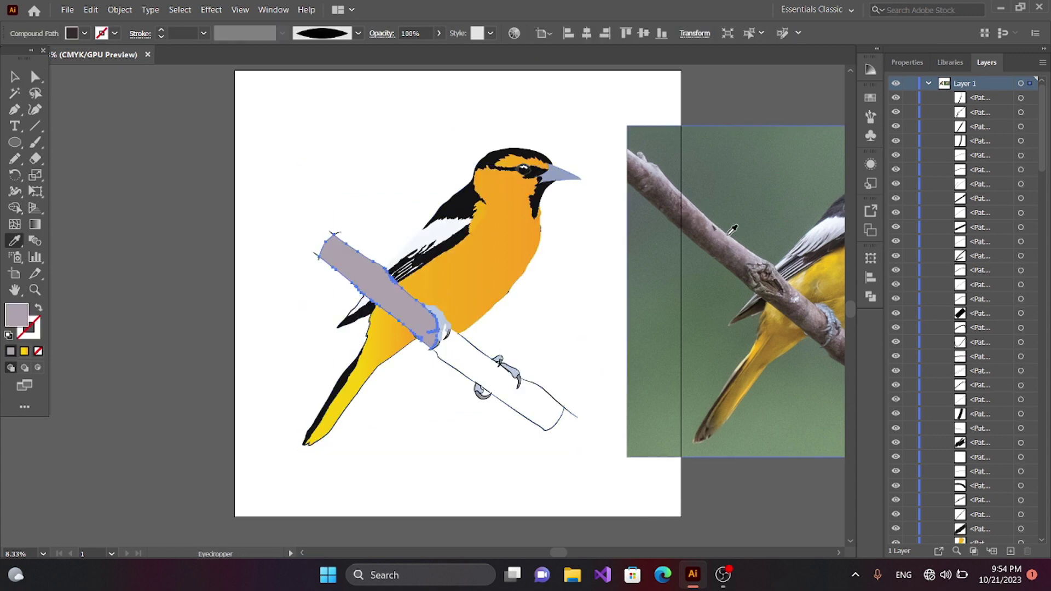
click(755, 250)
click(802, 296)
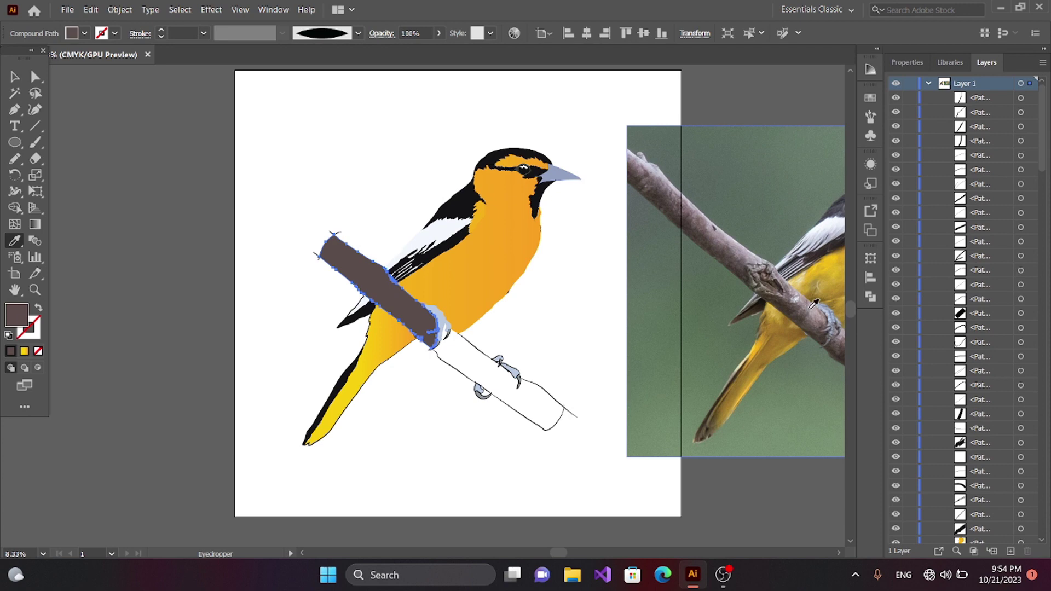
key(v)
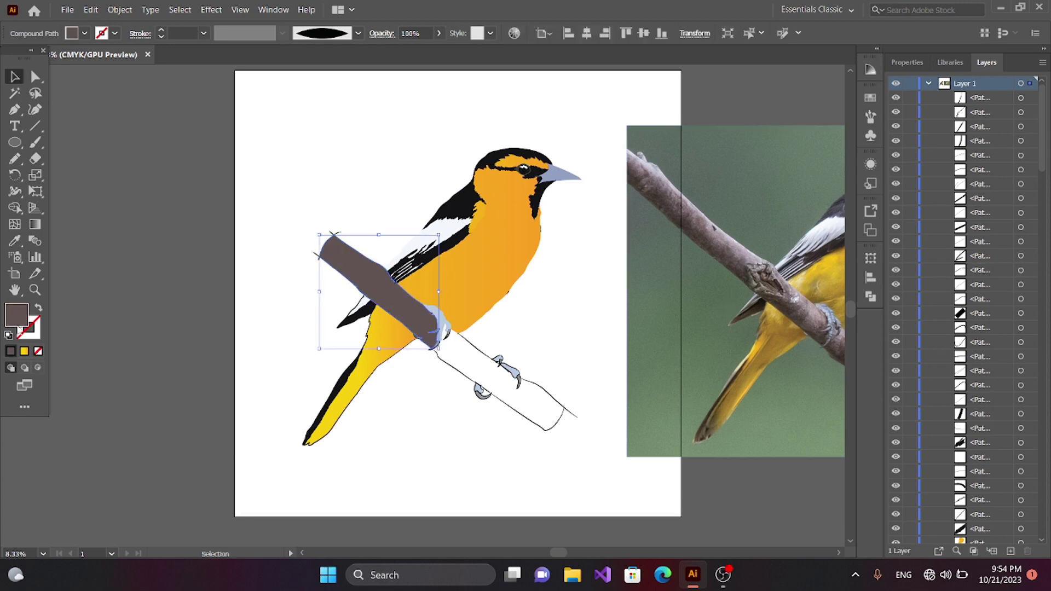
double_click(17, 315)
key(Return)
key(i)
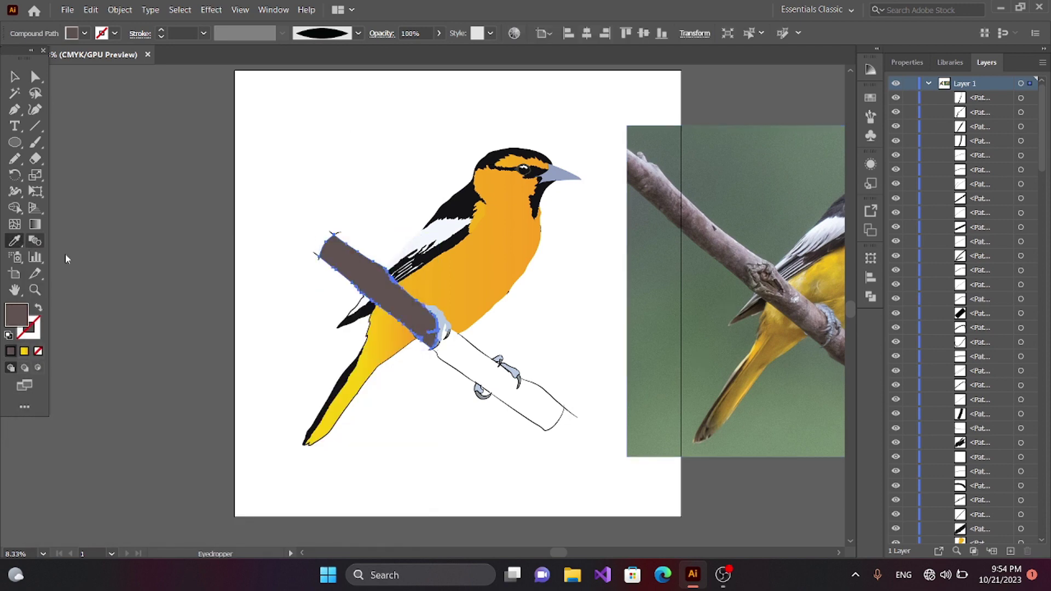
key(ctrl+z)
- Merge the lower branch into the same mauve-grey fill with Shape Builder
click(15, 77)
drag(255, 181, 547, 454)
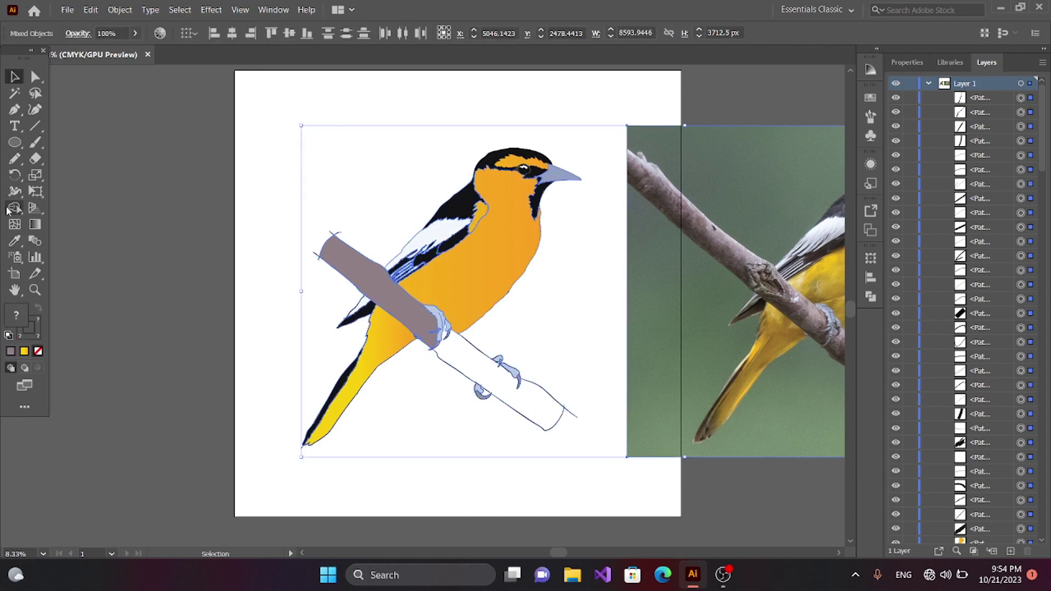
key(shift+m)
click(458, 357)
key(ctrl+equal)
key(ctrl+equal)
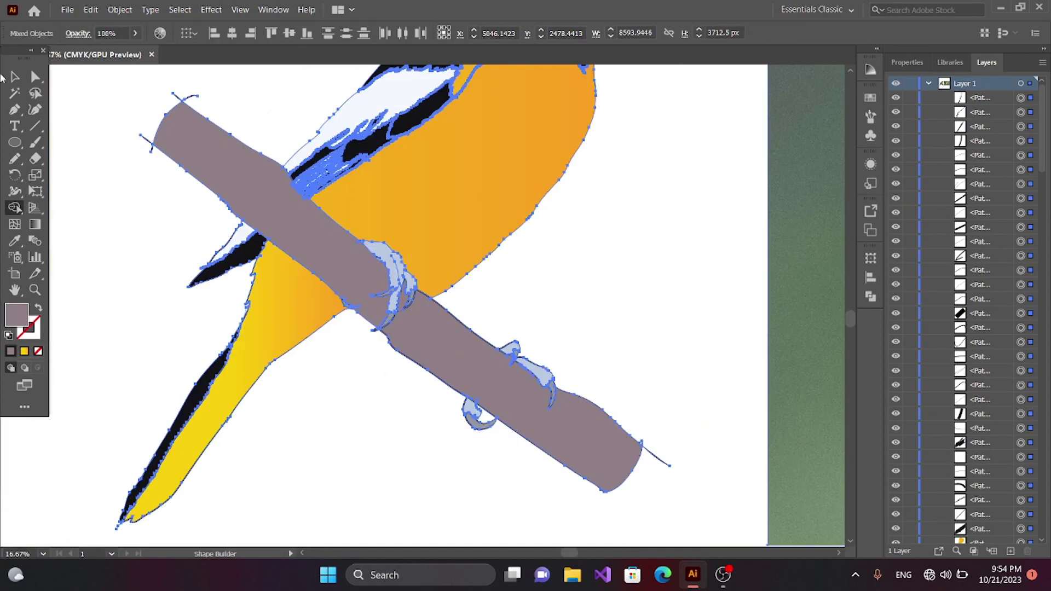
key(v)
click(89, 187)
scroll(389, 477, up, 3)
scroll(563, 403, up, 2)
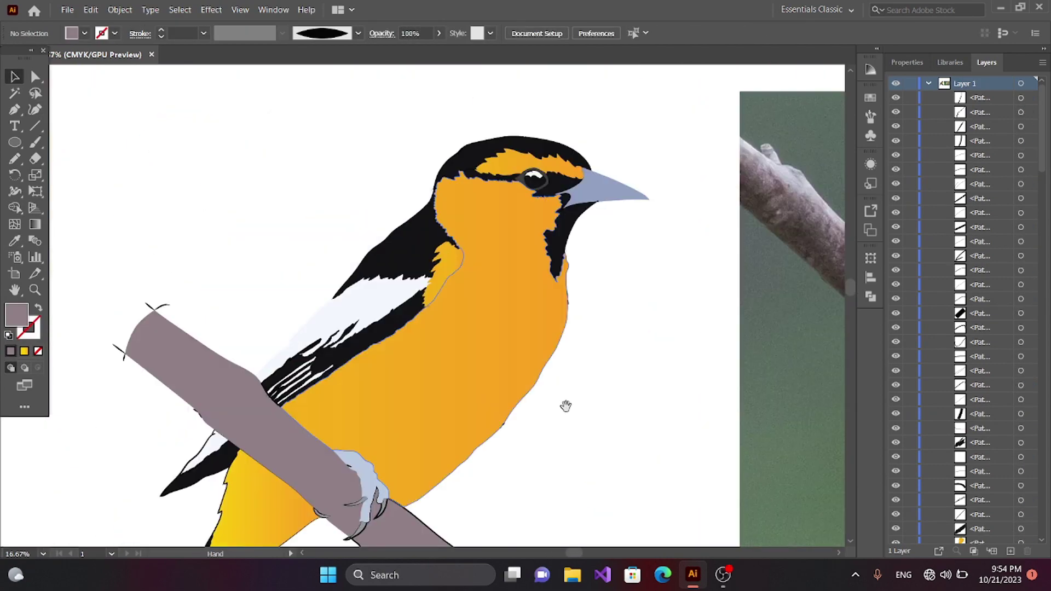
scroll(539, 300, down, 3)
key(ctrl+minus)
- Set the stroke of all bird and branch artwork to None
drag(711, 324, 846, 336)
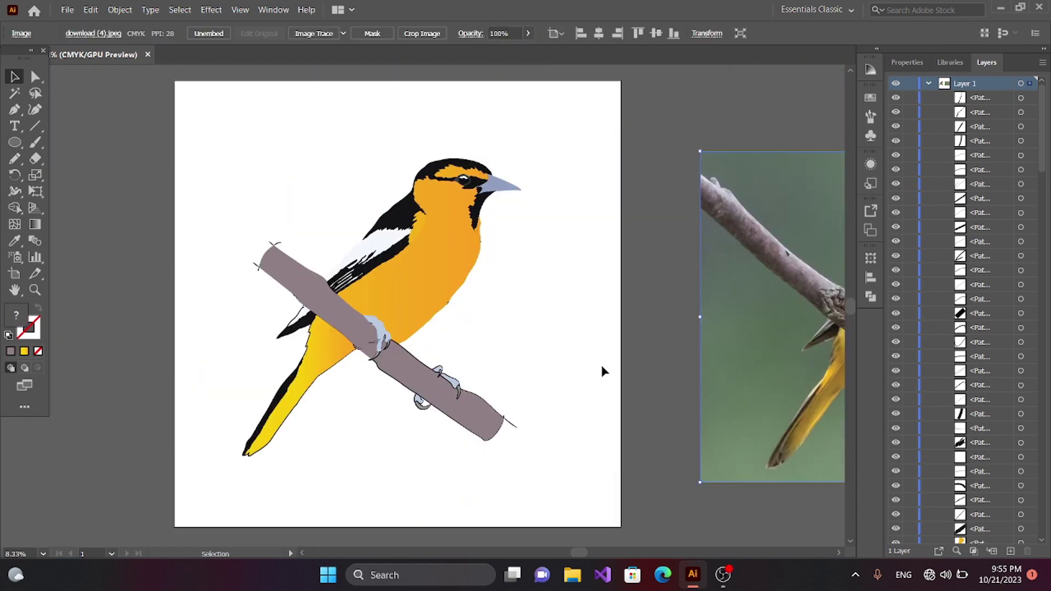
drag(603, 368, 141, 77)
click(84, 33)
click(227, 99)
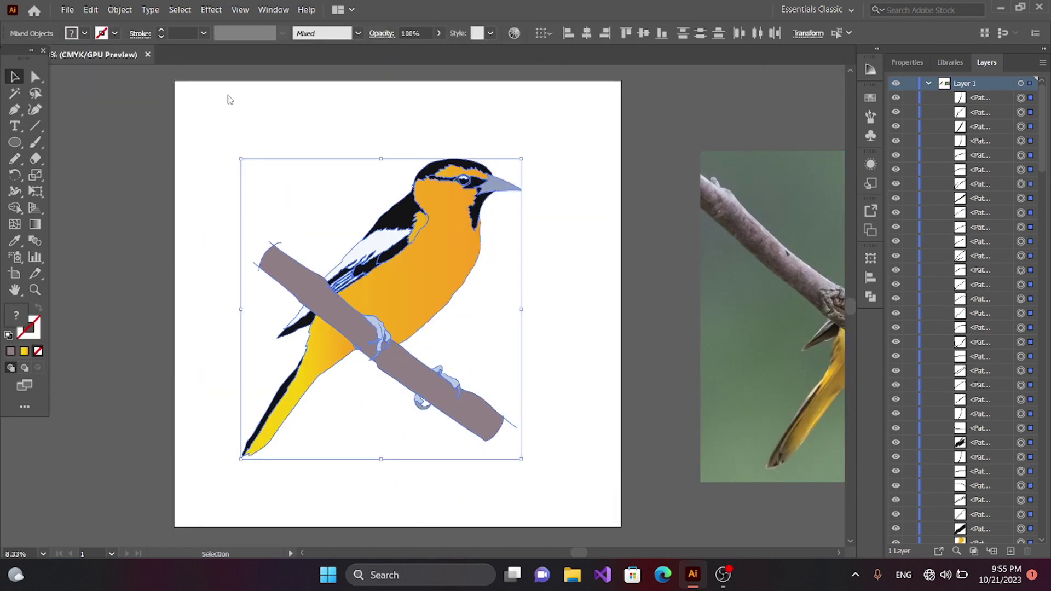
click(222, 100)
mouse_move(494, 348)
mouse_down()
mouse_move(506, 310)
mouse_move(378, 336)
mouse_move(493, 340)
mouse_up()
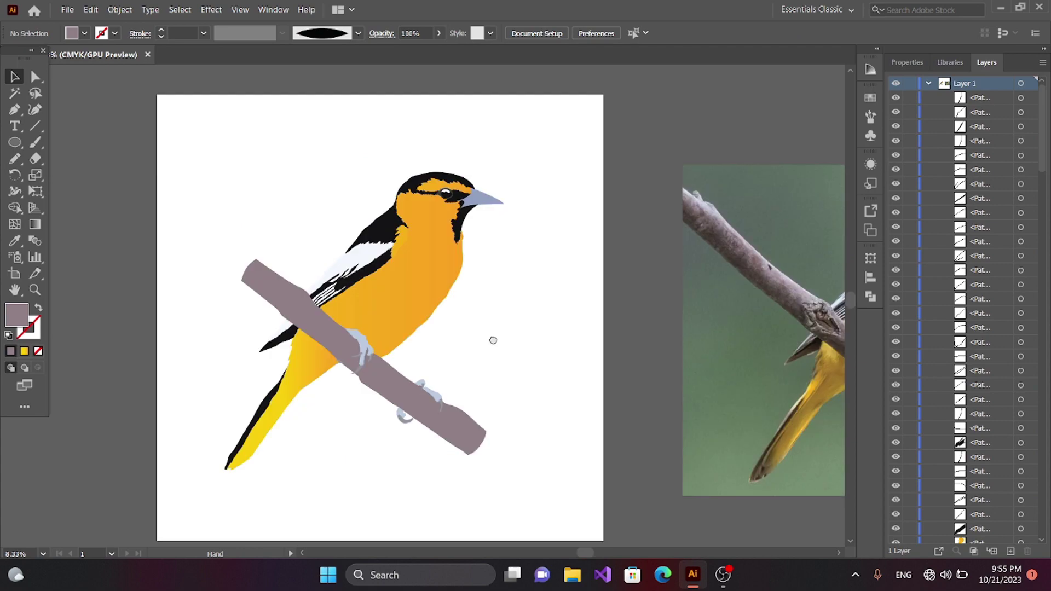